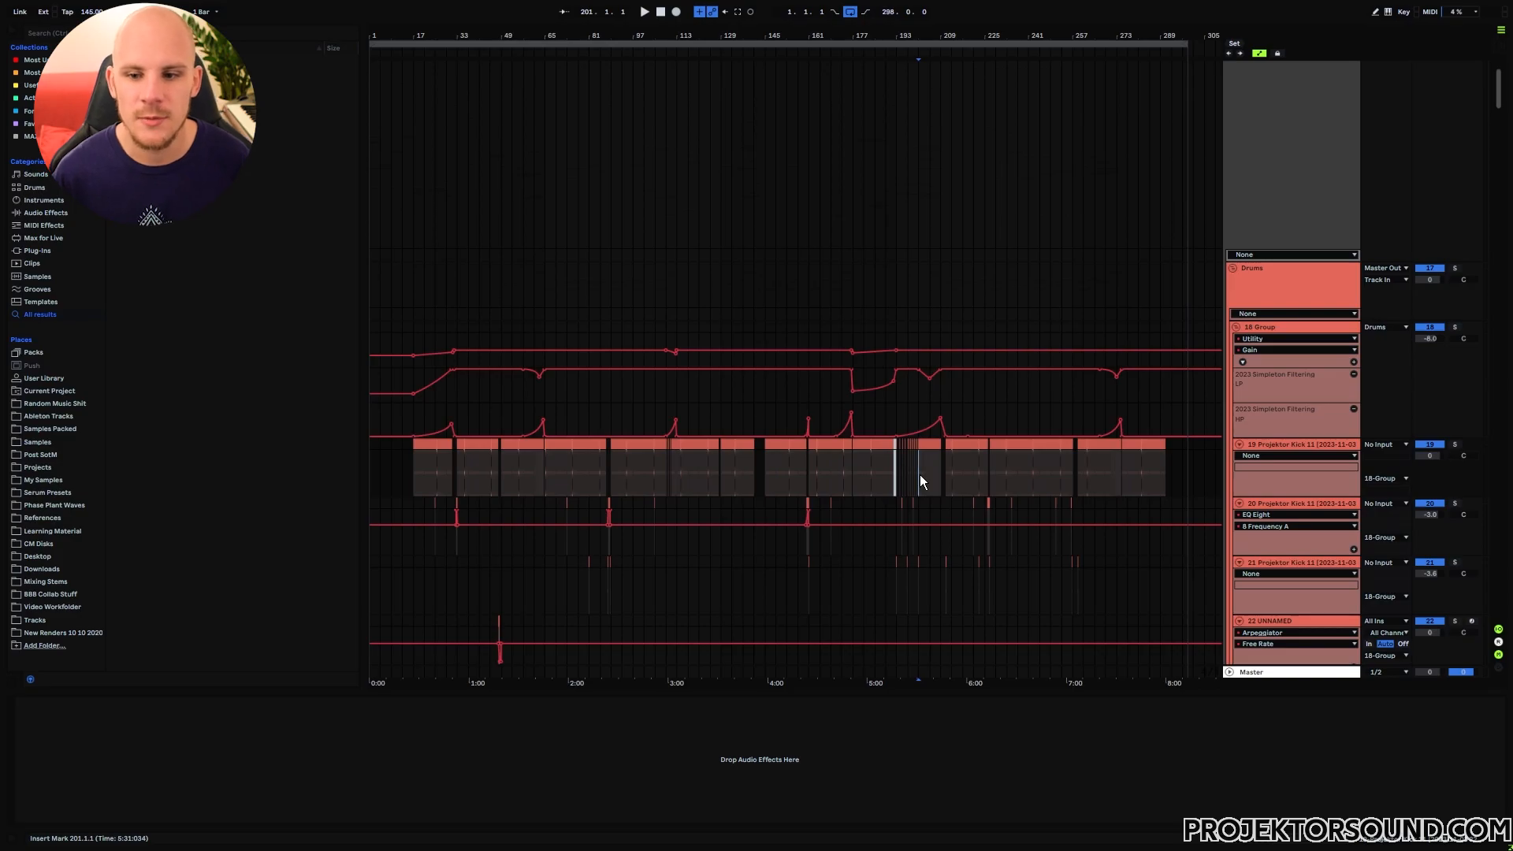
Step: Play the arrangement from bar 201
{"action": "key", "text": "space"}
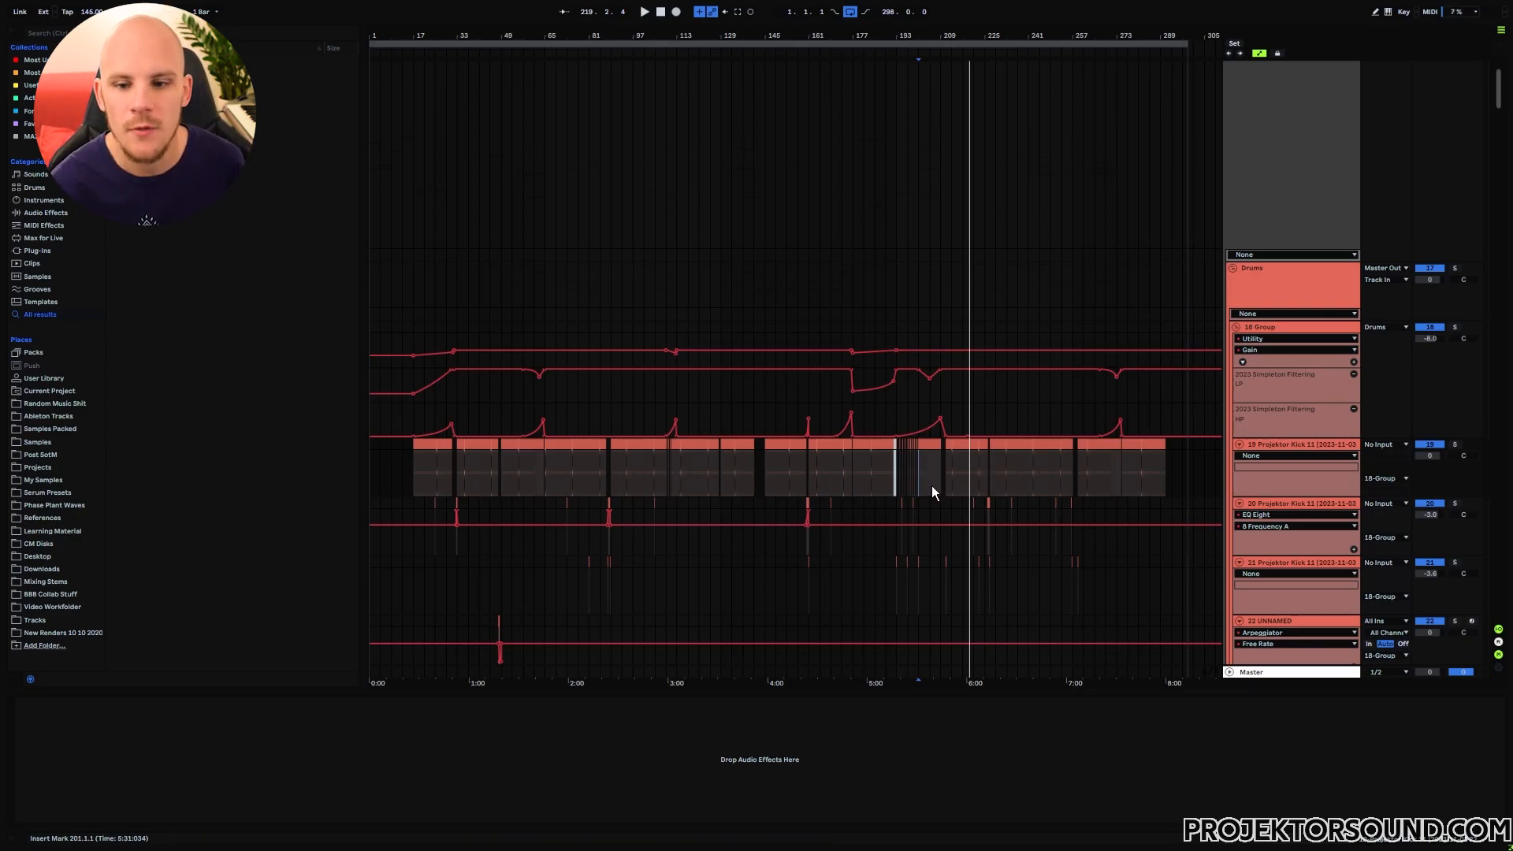
Step: Fold the 24 KSHMR Crash track and the 21 Projektor Kick 11 track in the Drums group
{"action": "scroll", "coordinate": [1010, 312], "scroll_direction": "down", "scroll_amount": 1}
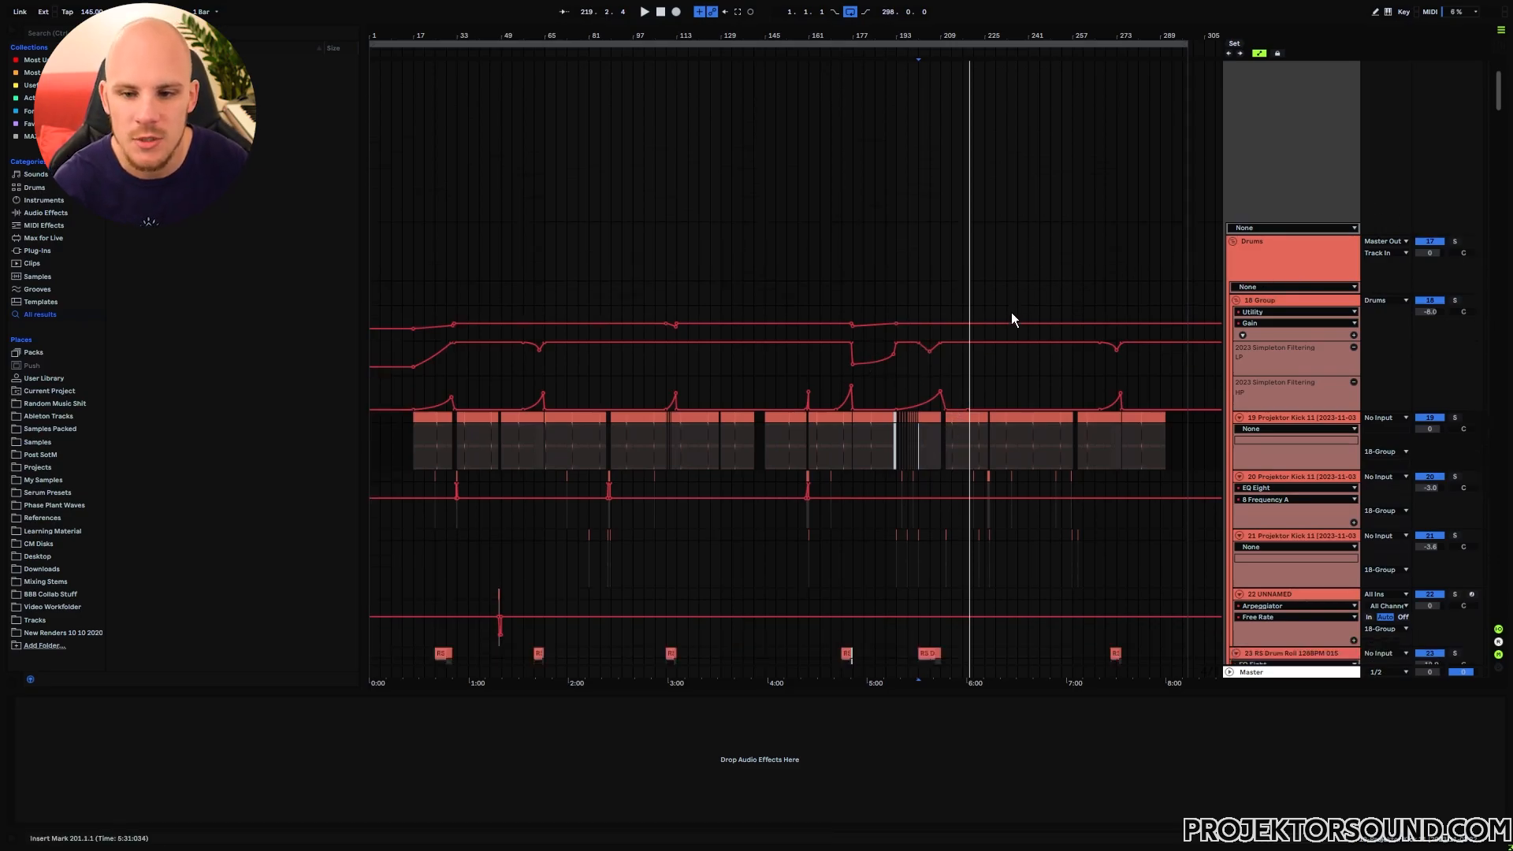
{"action": "scroll", "coordinate": [1010, 312], "scroll_direction": "down", "scroll_amount": 10}
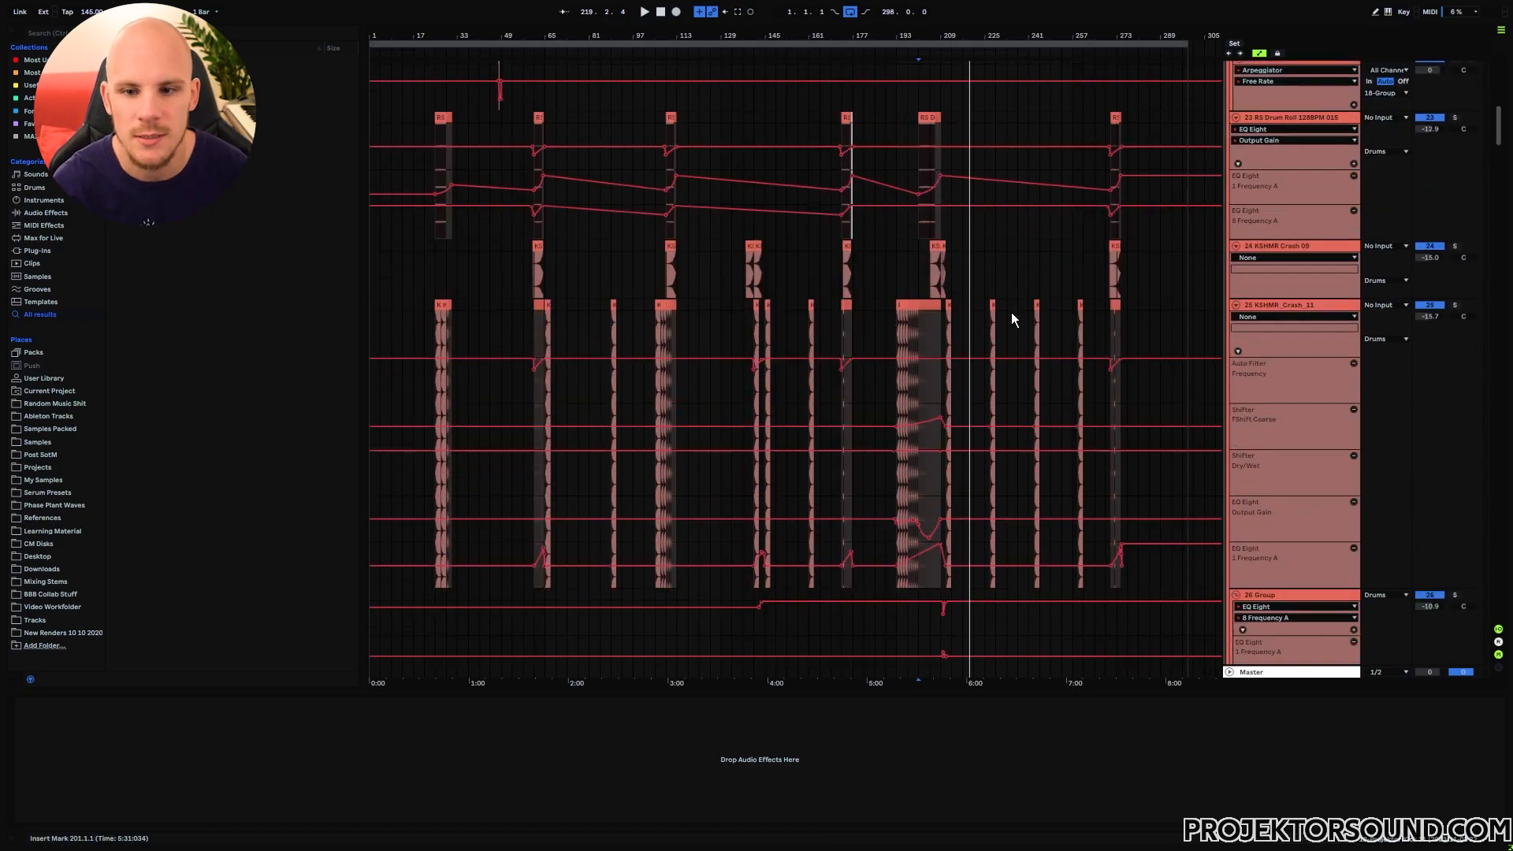
{"action": "scroll", "coordinate": [1011, 312], "scroll_direction": "down", "scroll_amount": 2}
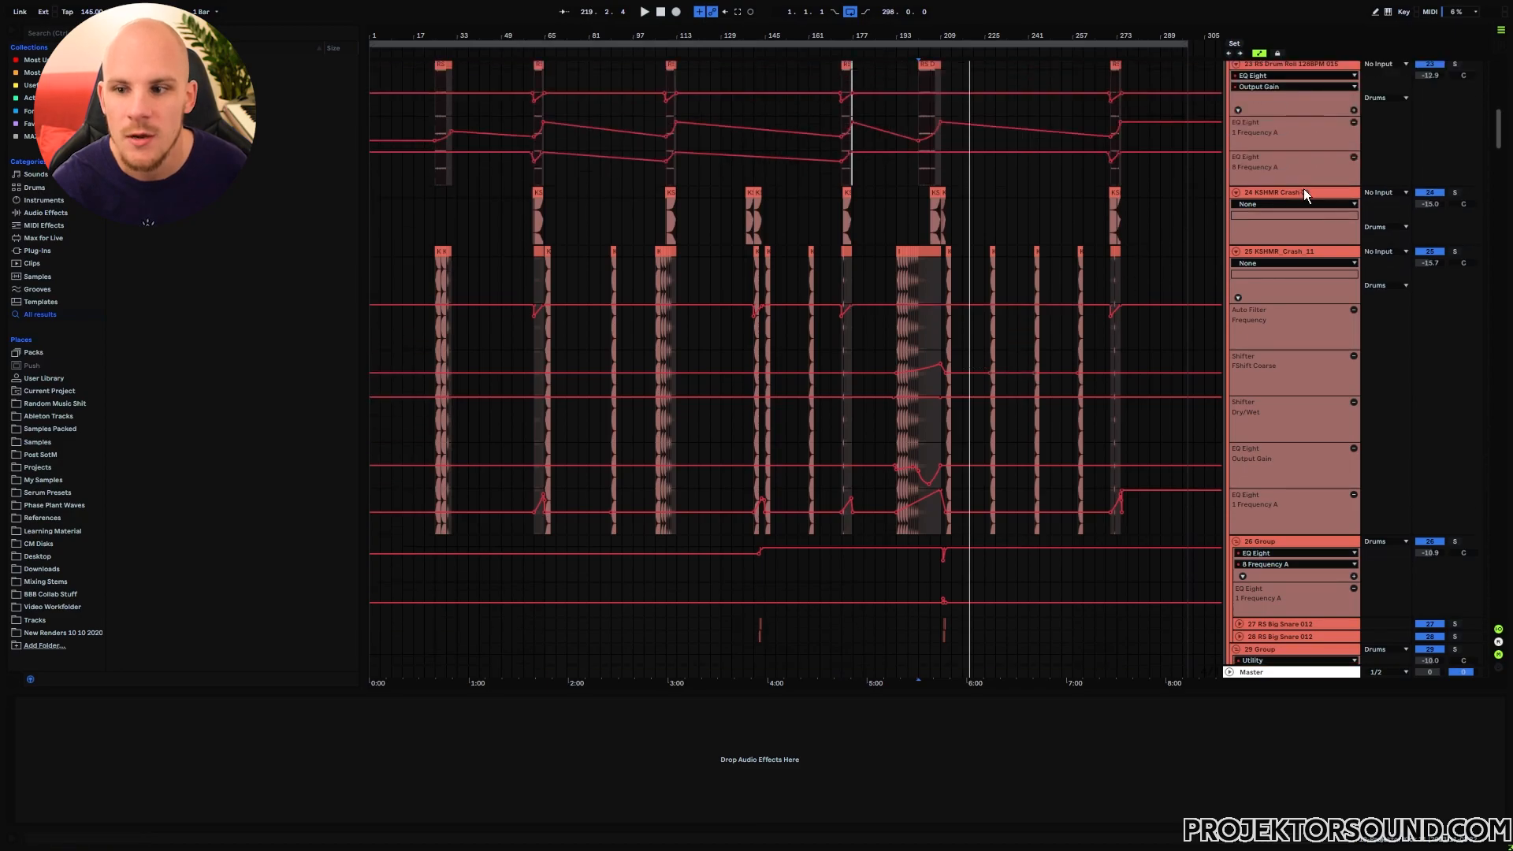
{"action": "left_click", "coordinate": [1236, 193]}
{"action": "scroll", "coordinate": [1156, 287], "scroll_direction": "up", "scroll_amount": 8}
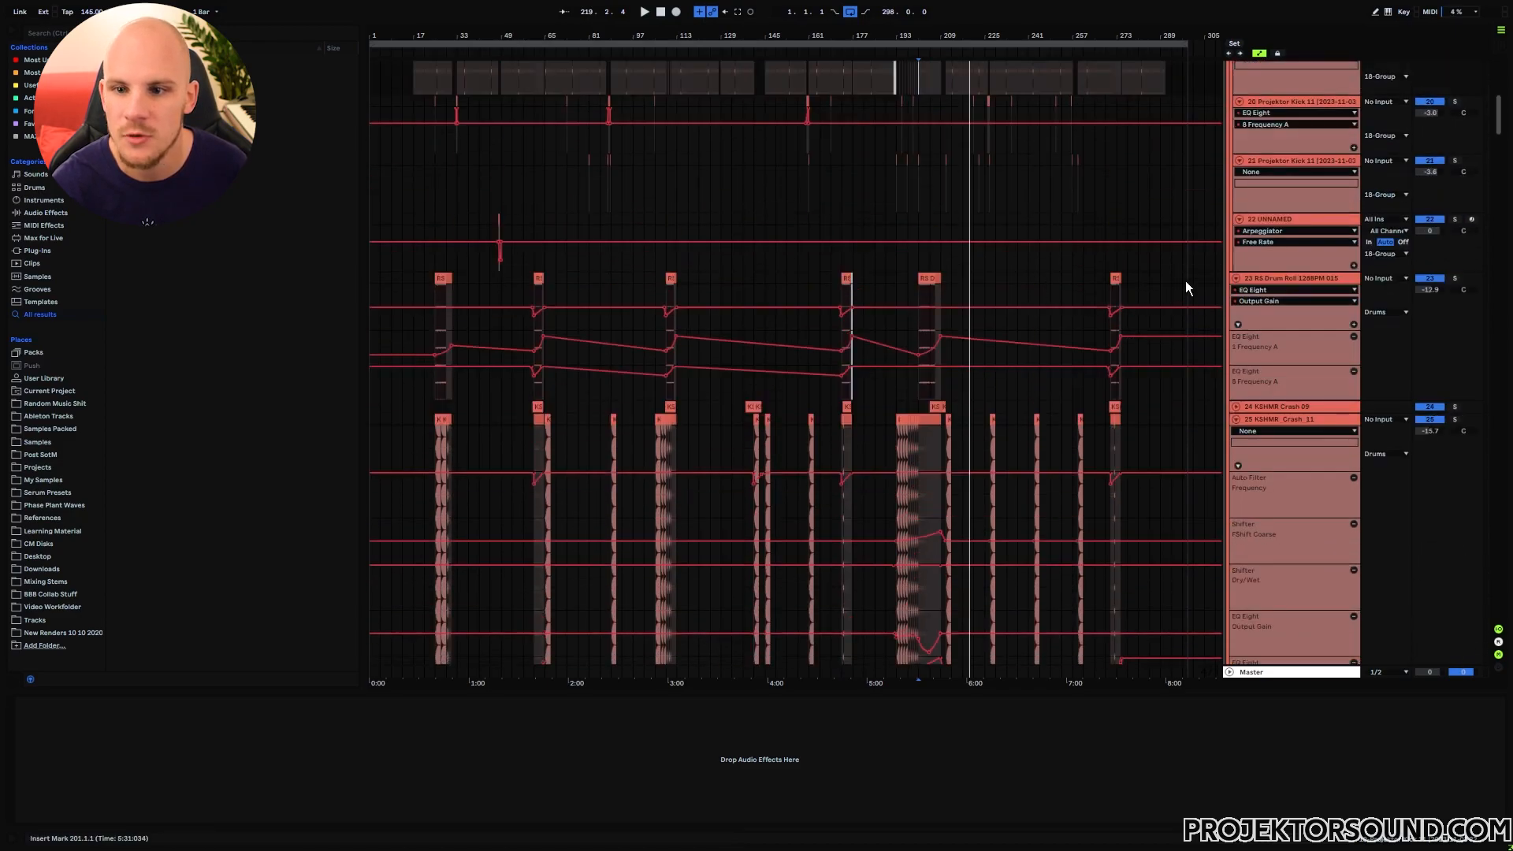
{"action": "left_click", "coordinate": [1238, 161]}
Step: Examine the automation lanes across the Drums, Basses and Synths/Sequences tracks, down to the 58 Group
{"action": "scroll", "coordinate": [1119, 268], "scroll_direction": "up", "scroll_amount": 1}
{"action": "scroll", "coordinate": [1119, 266], "scroll_direction": "up", "scroll_amount": 3}
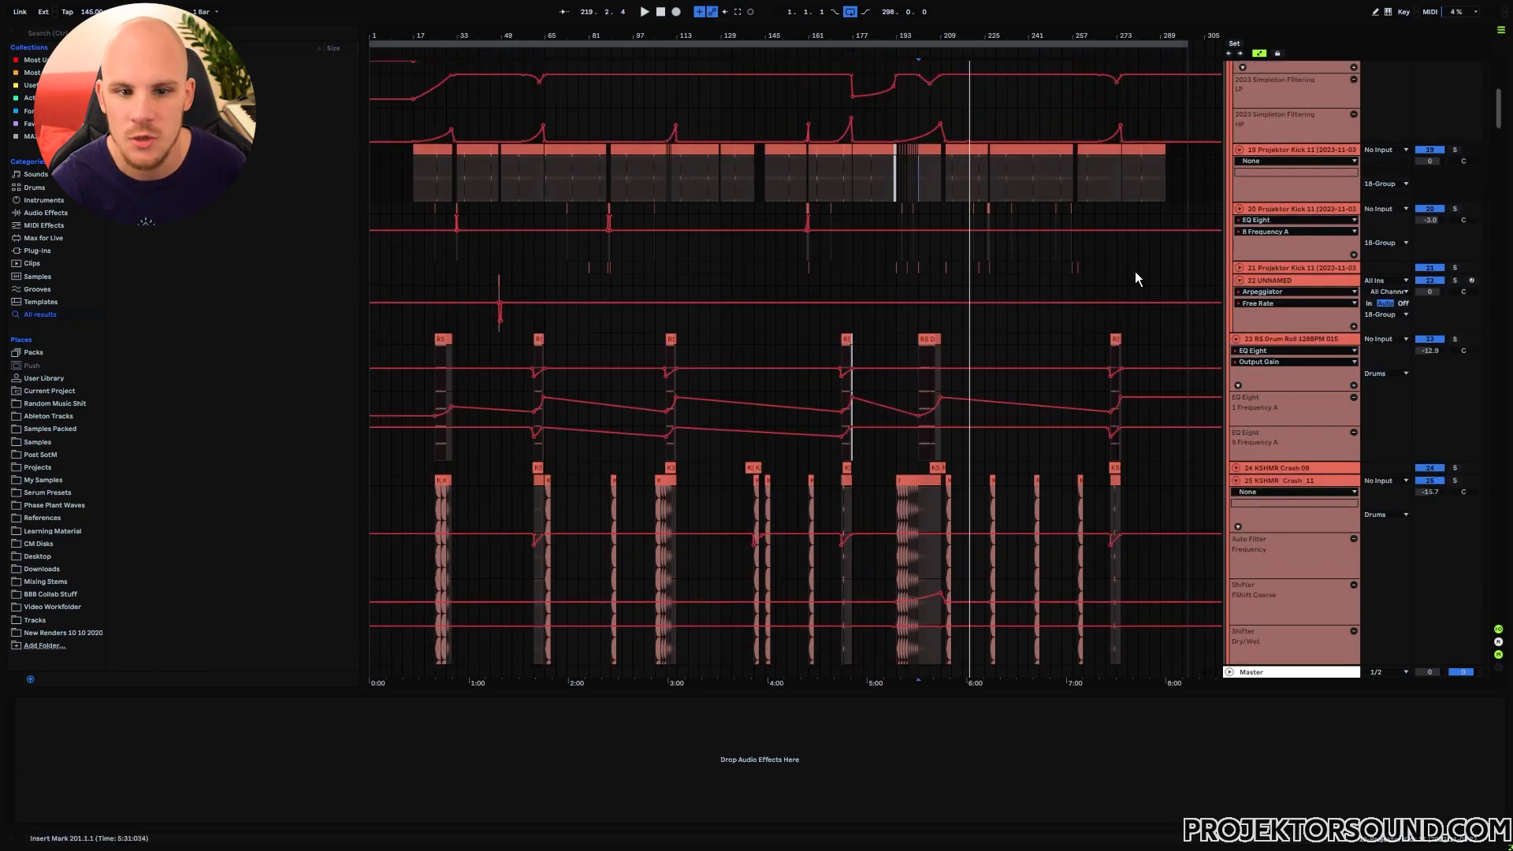
{"action": "scroll", "coordinate": [1048, 271], "scroll_direction": "up", "scroll_amount": 2}
{"action": "scroll", "coordinate": [1048, 271], "scroll_direction": "up", "scroll_amount": 2}
{"action": "scroll", "coordinate": [1040, 229], "scroll_direction": "down", "scroll_amount": 5}
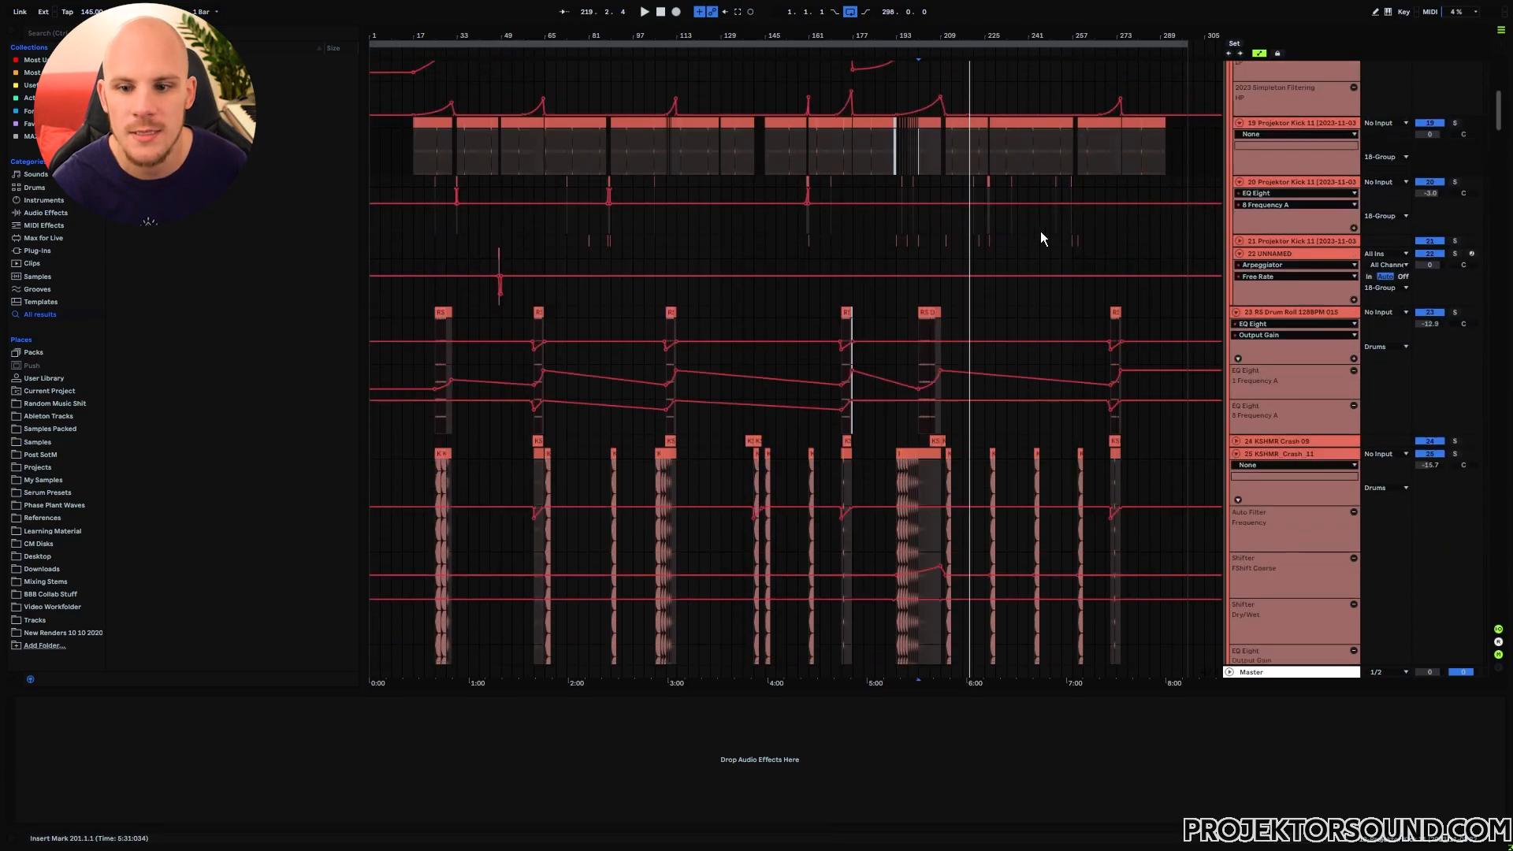
{"action": "scroll", "coordinate": [949, 338], "scroll_direction": "down", "scroll_amount": 5}
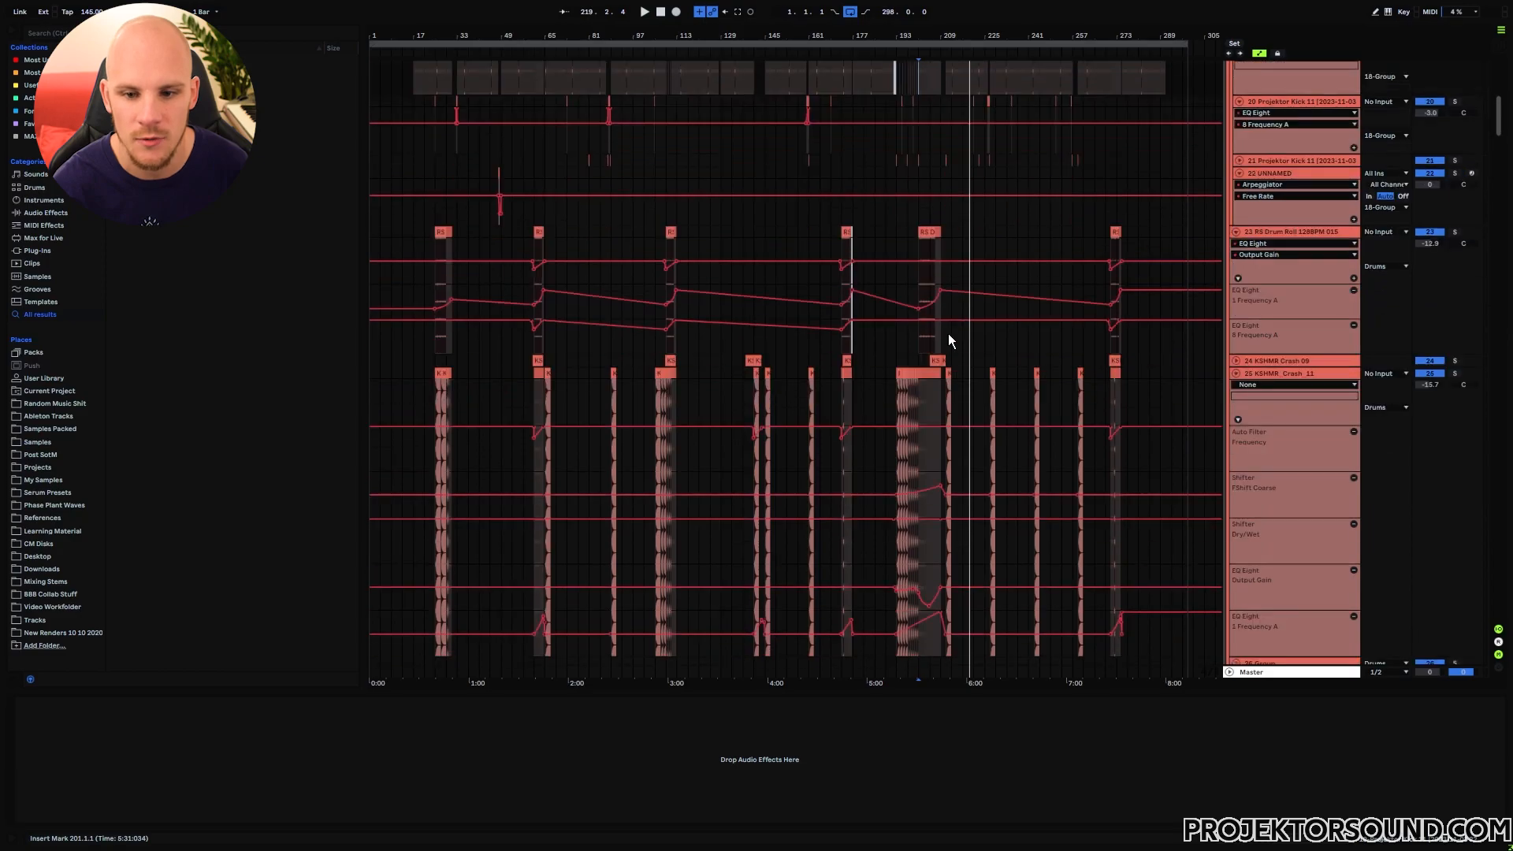
{"action": "scroll", "coordinate": [977, 307], "scroll_direction": "down", "scroll_amount": 12}
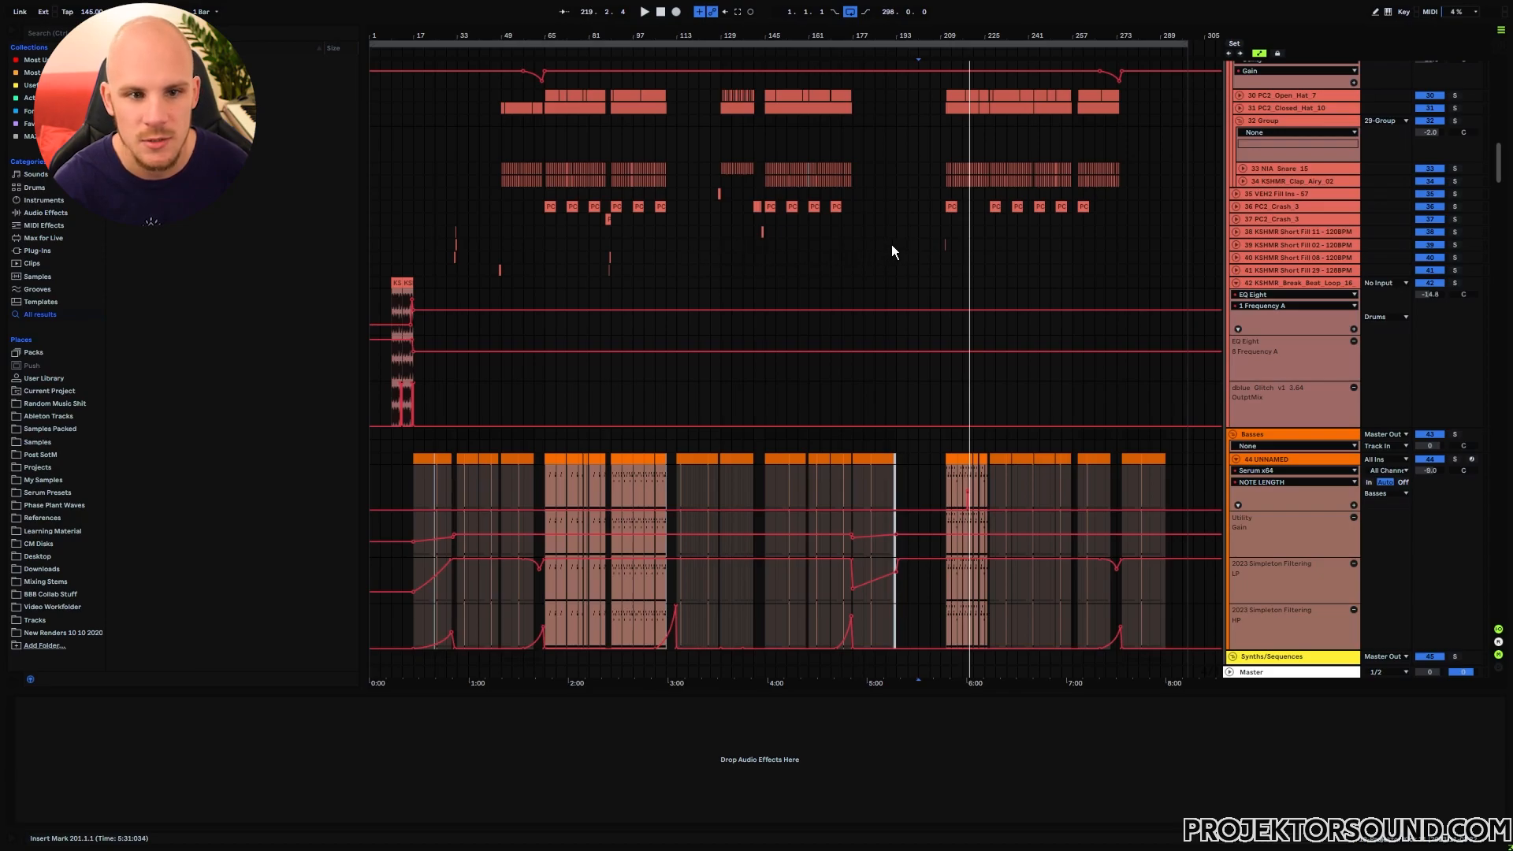
{"action": "scroll", "coordinate": [891, 251], "scroll_direction": "down", "scroll_amount": 3}
{"action": "scroll", "coordinate": [942, 251], "scroll_direction": "down", "scroll_amount": 2}
{"action": "scroll", "coordinate": [900, 251], "scroll_direction": "down", "scroll_amount": 9}
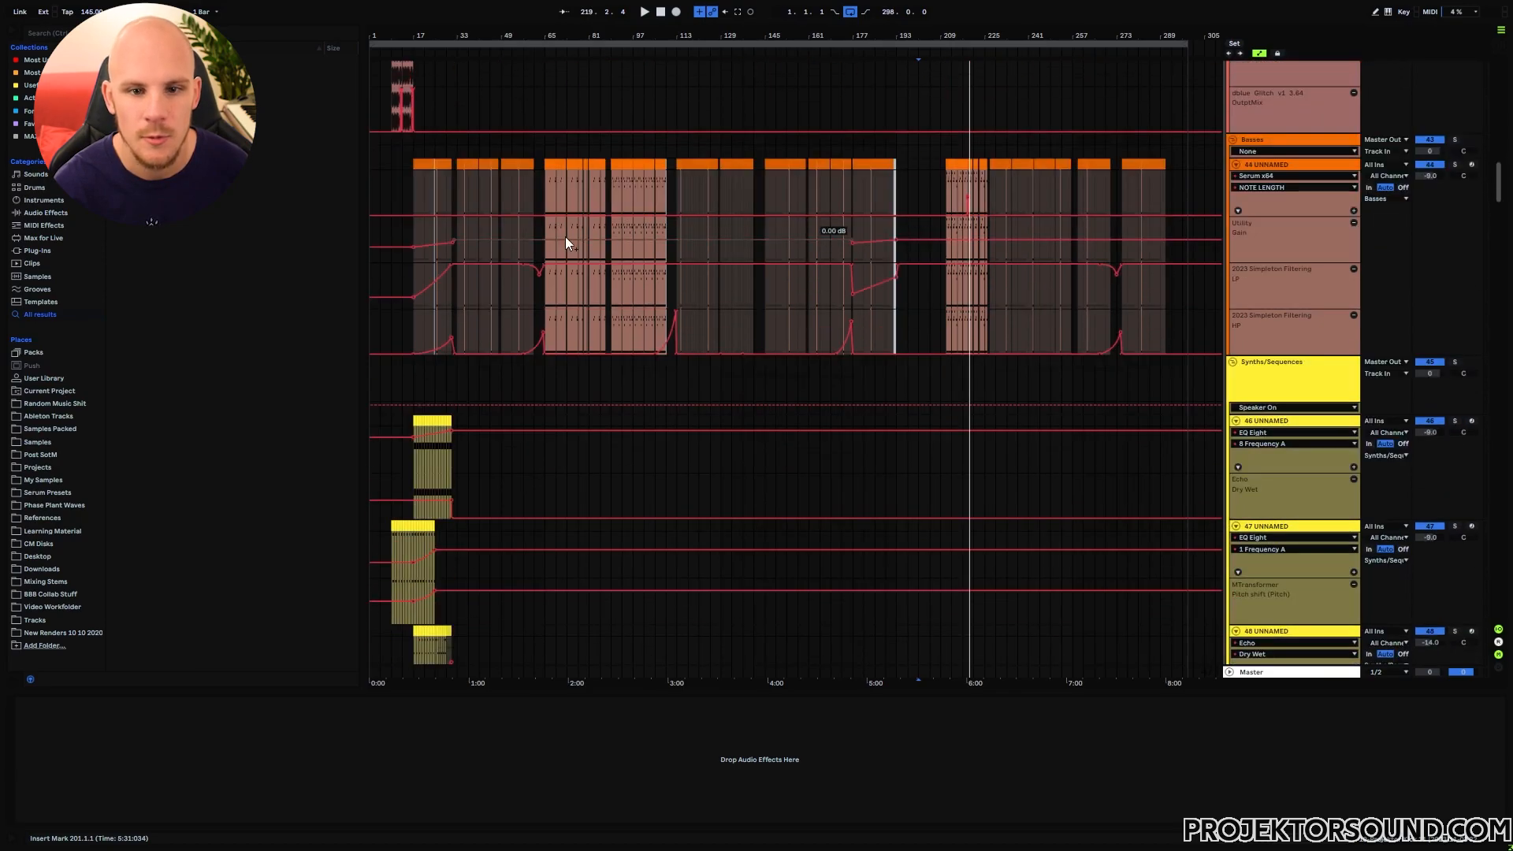
{"action": "scroll", "coordinate": [901, 251], "scroll_direction": "down", "scroll_amount": 10}
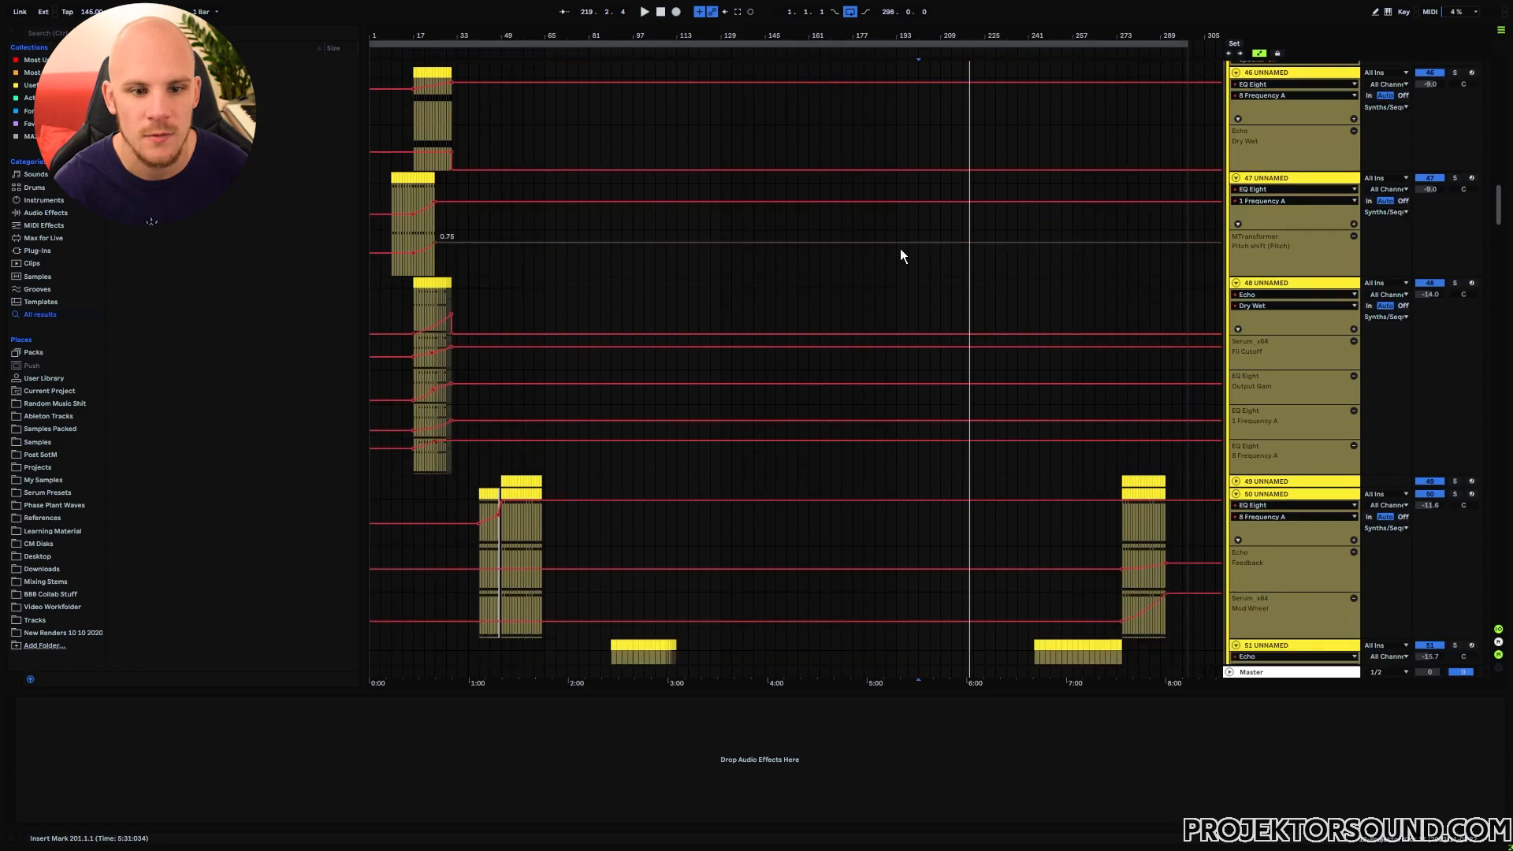
{"action": "scroll", "coordinate": [900, 250], "scroll_direction": "down", "scroll_amount": 12}
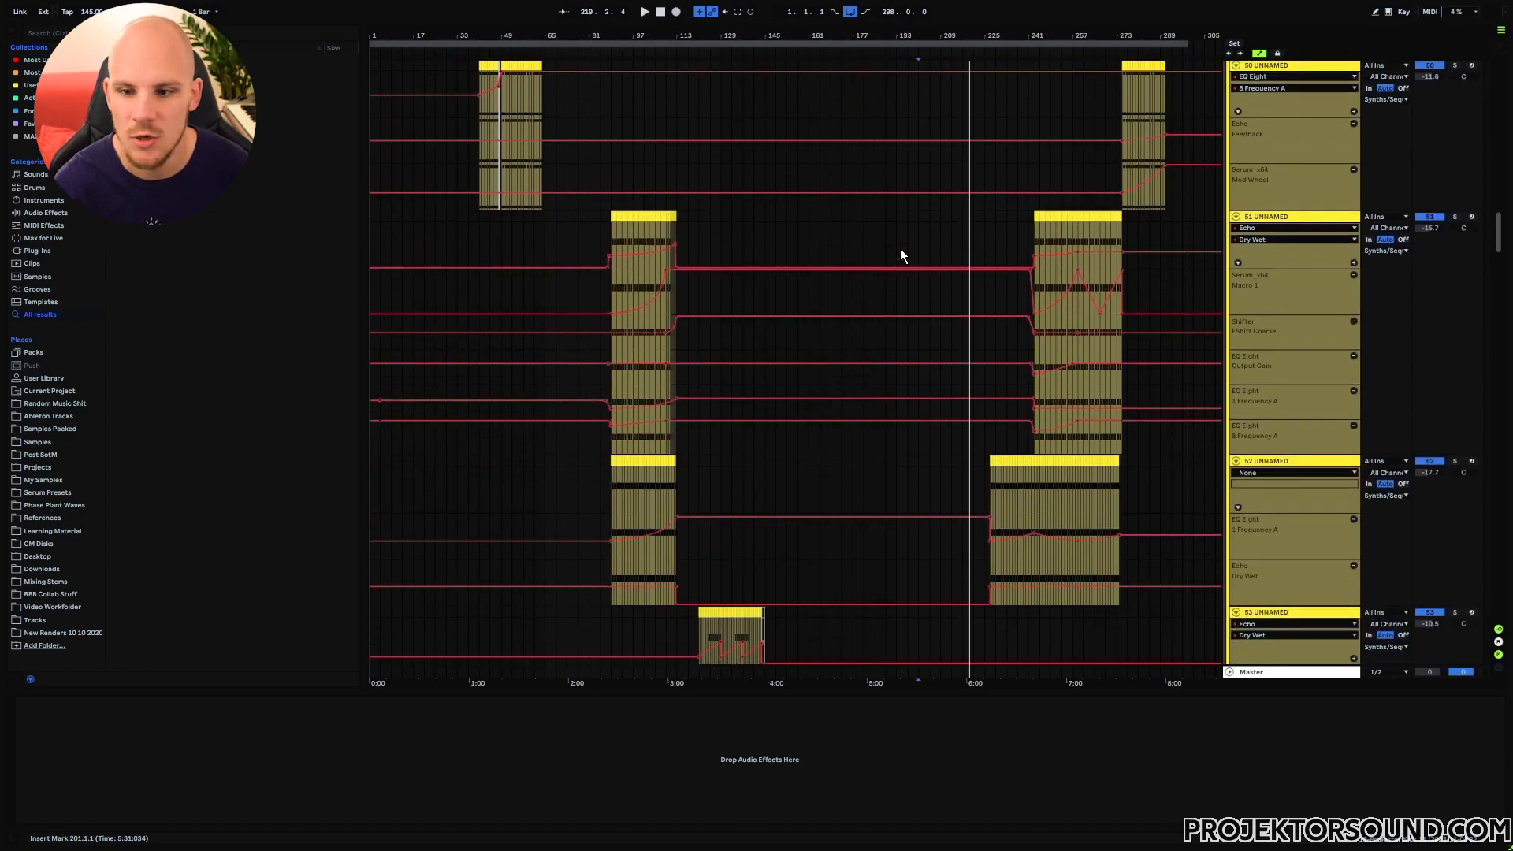
{"action": "scroll", "coordinate": [900, 248], "scroll_direction": "down", "scroll_amount": 7}
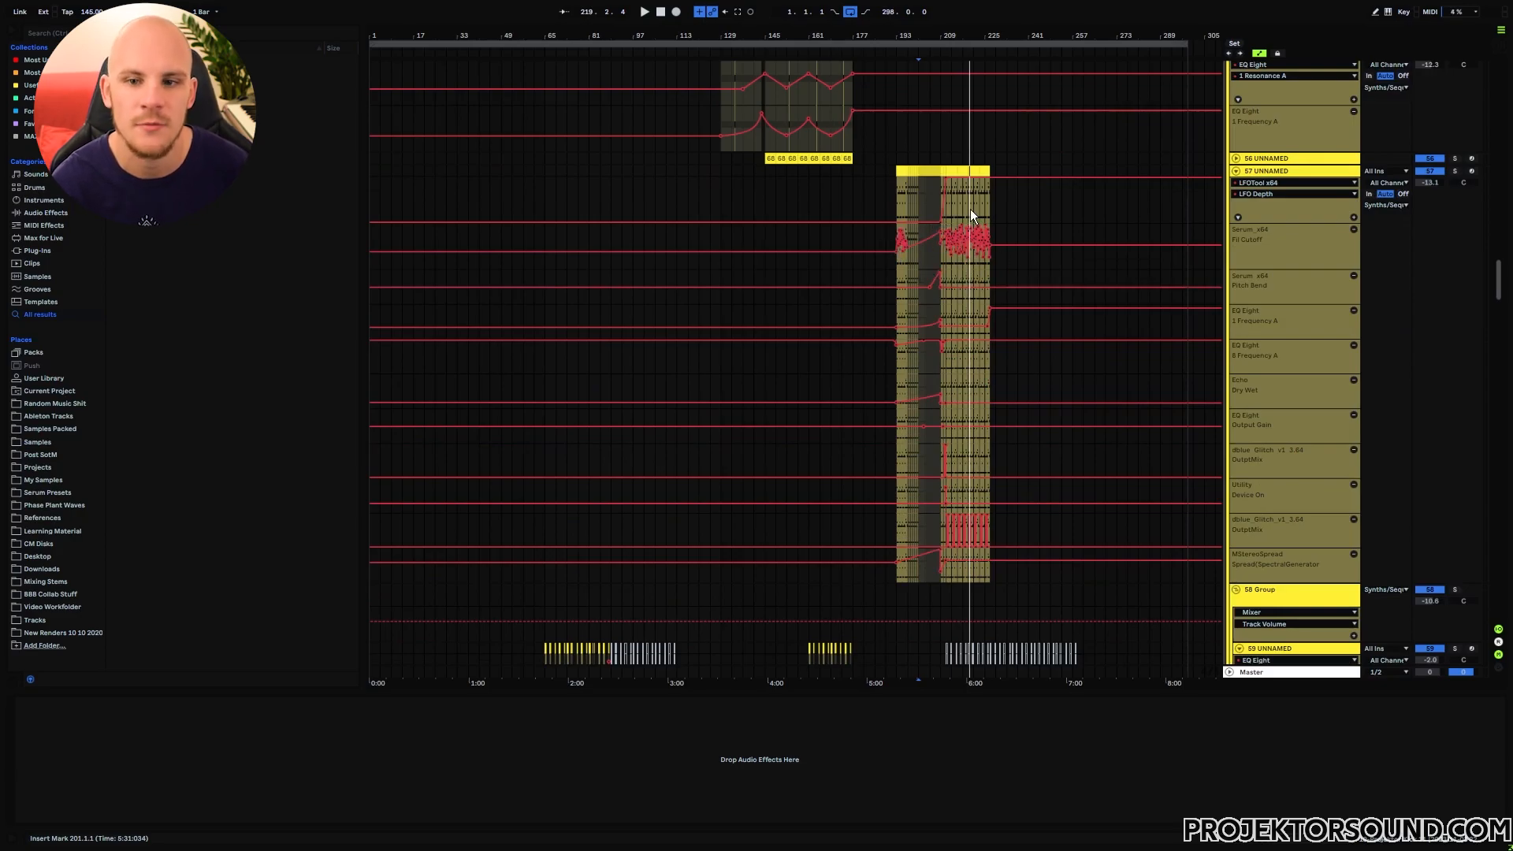
{"action": "scroll", "coordinate": [971, 209], "scroll_direction": "down", "scroll_amount": 10}
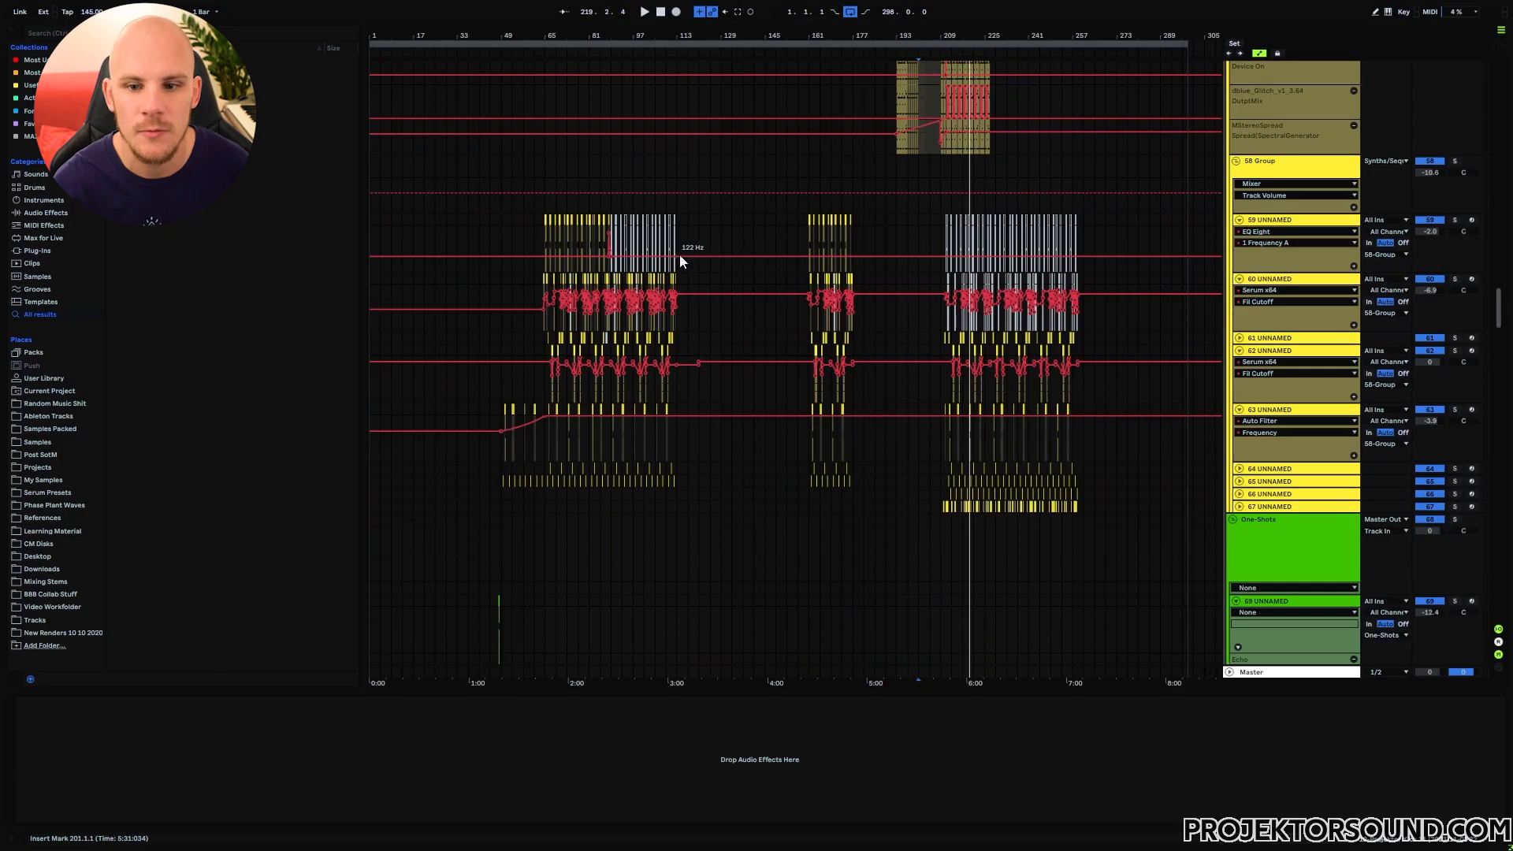
Step: Solo the 58 Group and listen to it from bar 213
{"action": "left_click", "coordinate": [1455, 161]}
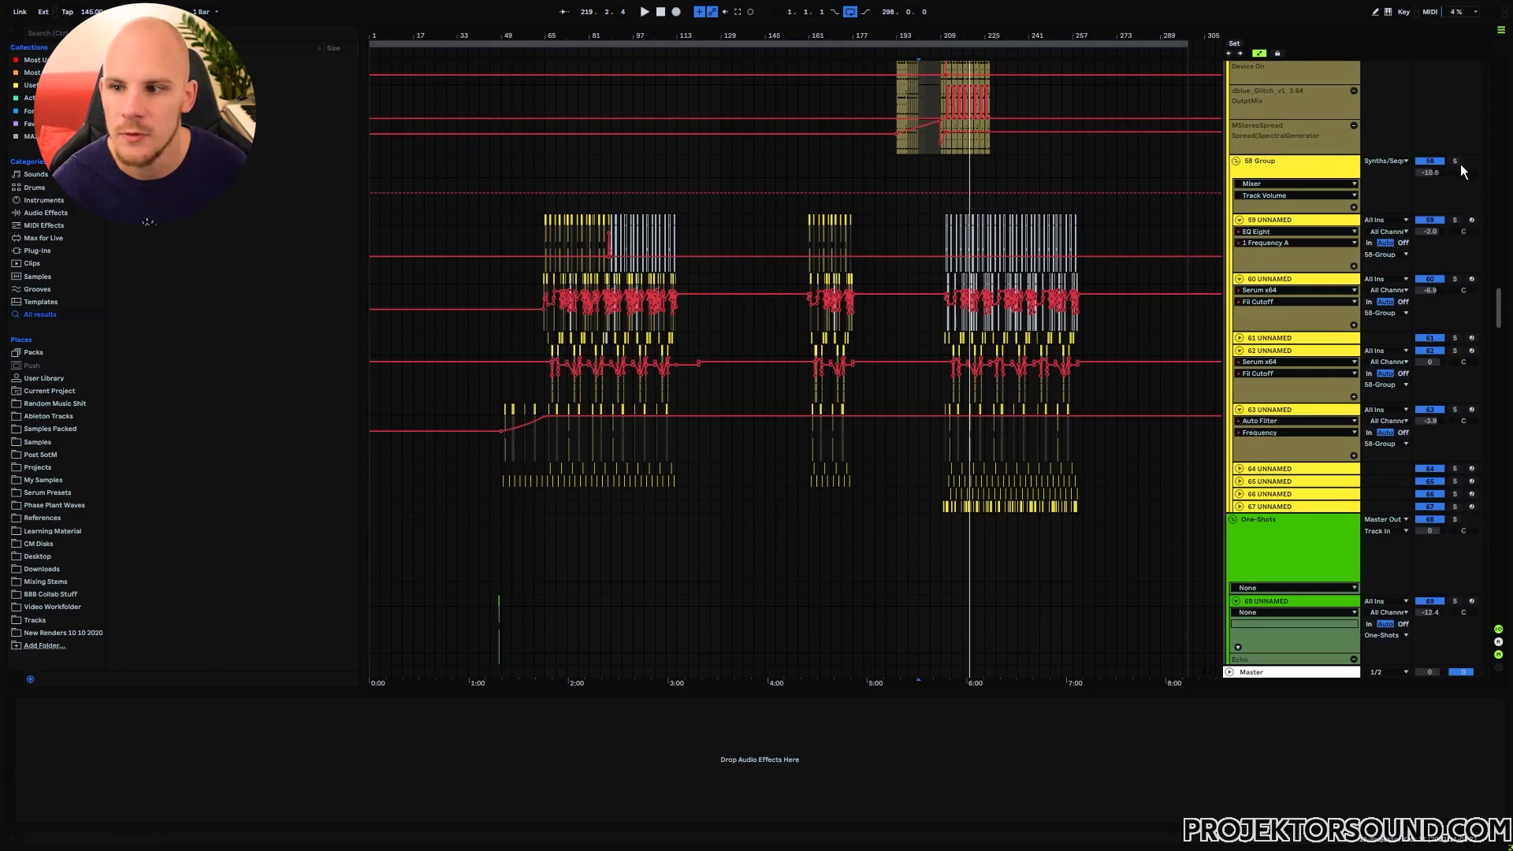
{"action": "left_click", "coordinate": [949, 207]}
{"action": "key", "text": "space"}
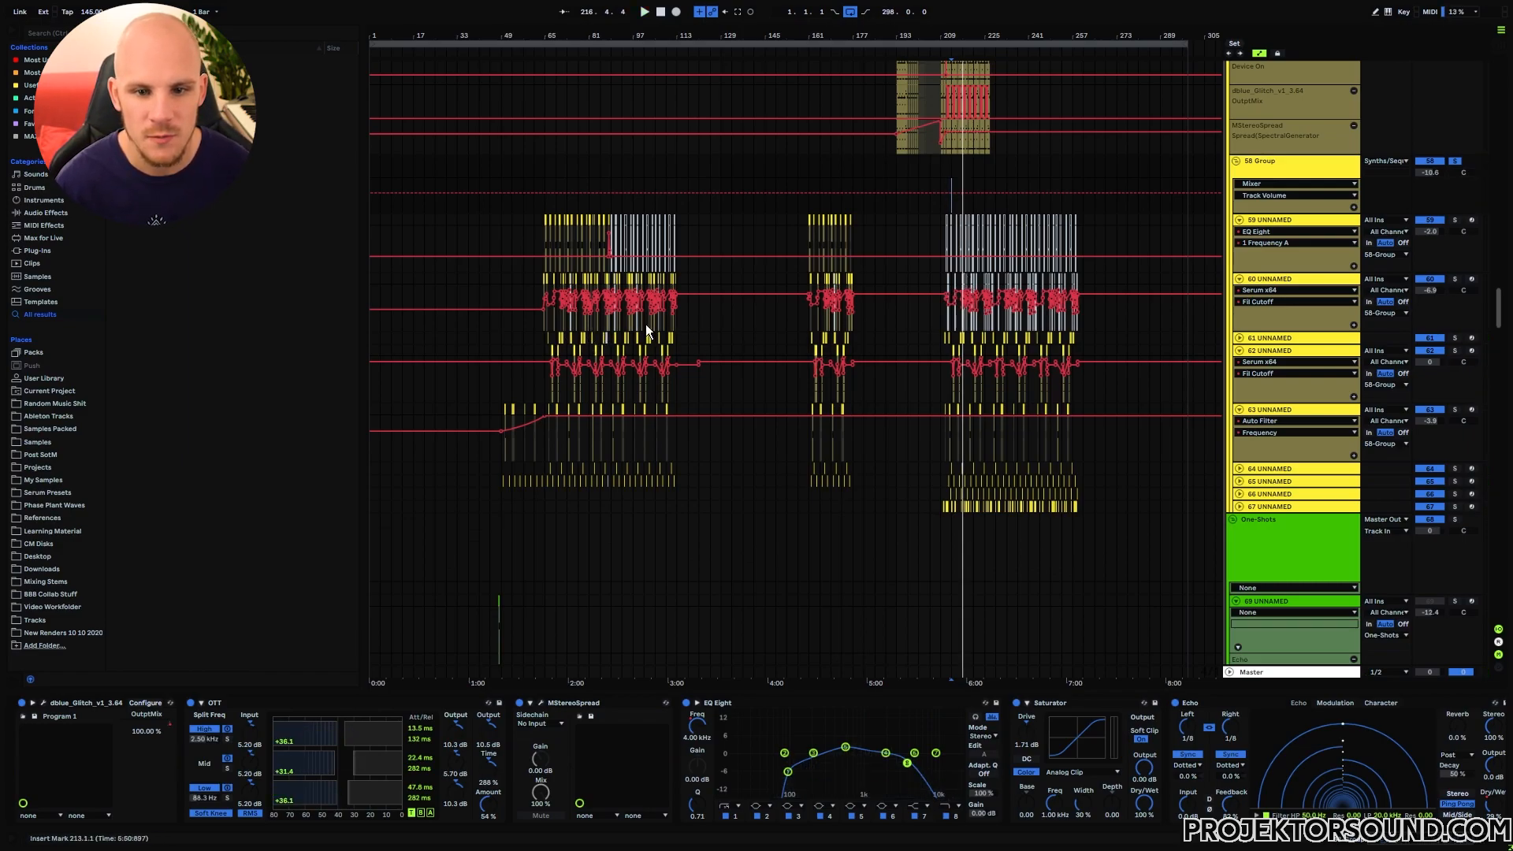
{"action": "key", "text": "space"}
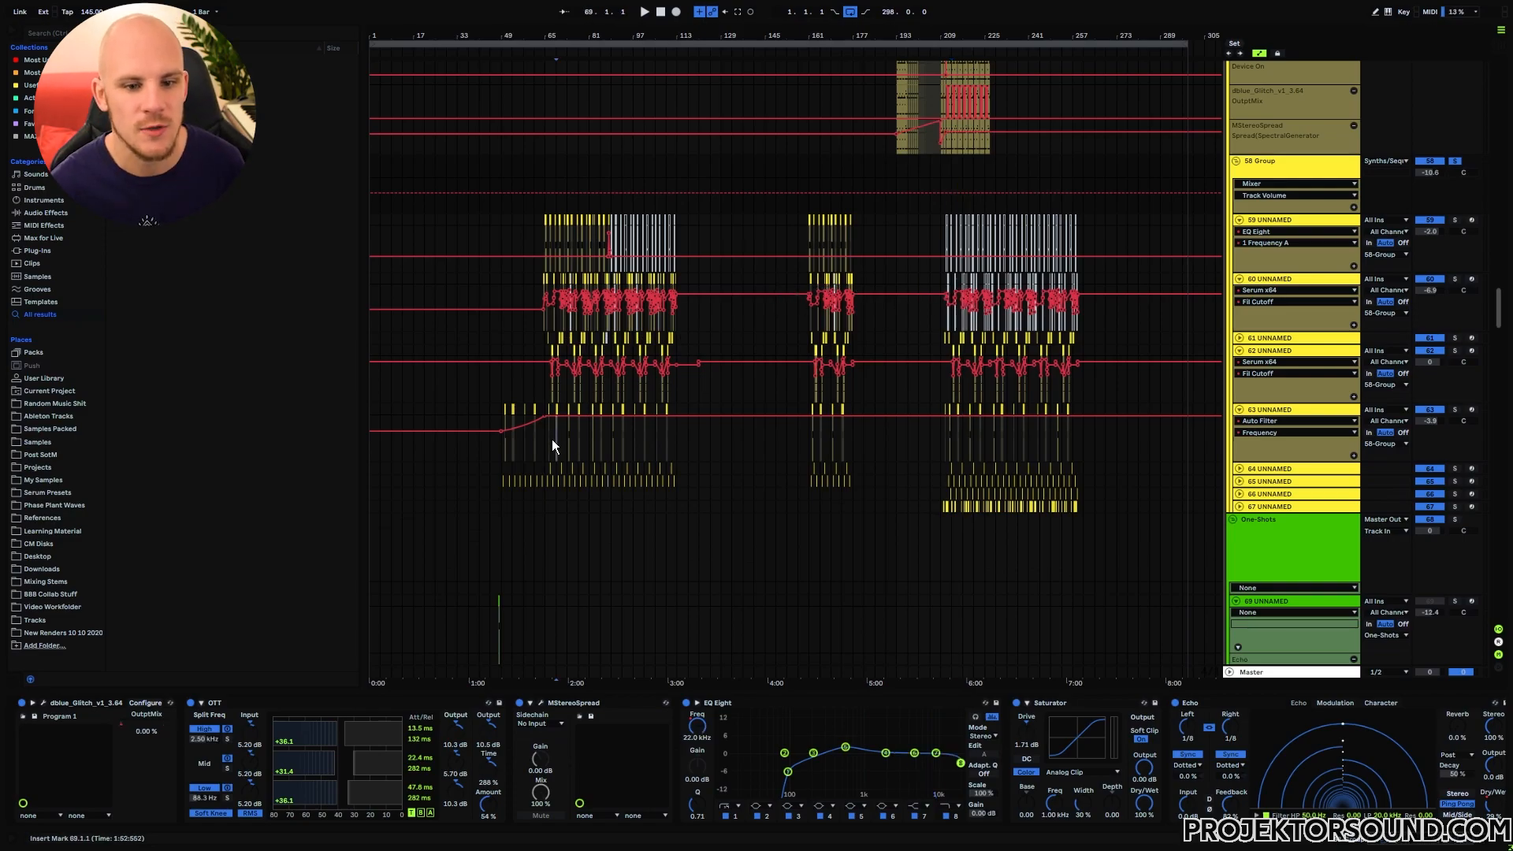
Step: Highlight the filter automation on tracks 63 and 62 and the EQ Eight frequency automation of track 59 at bar 88
{"action": "left_click_drag", "start_coordinate": [554, 438], "coordinate": [504, 446]}
{"action": "left_click_drag", "start_coordinate": [549, 386], "coordinate": [686, 386]}
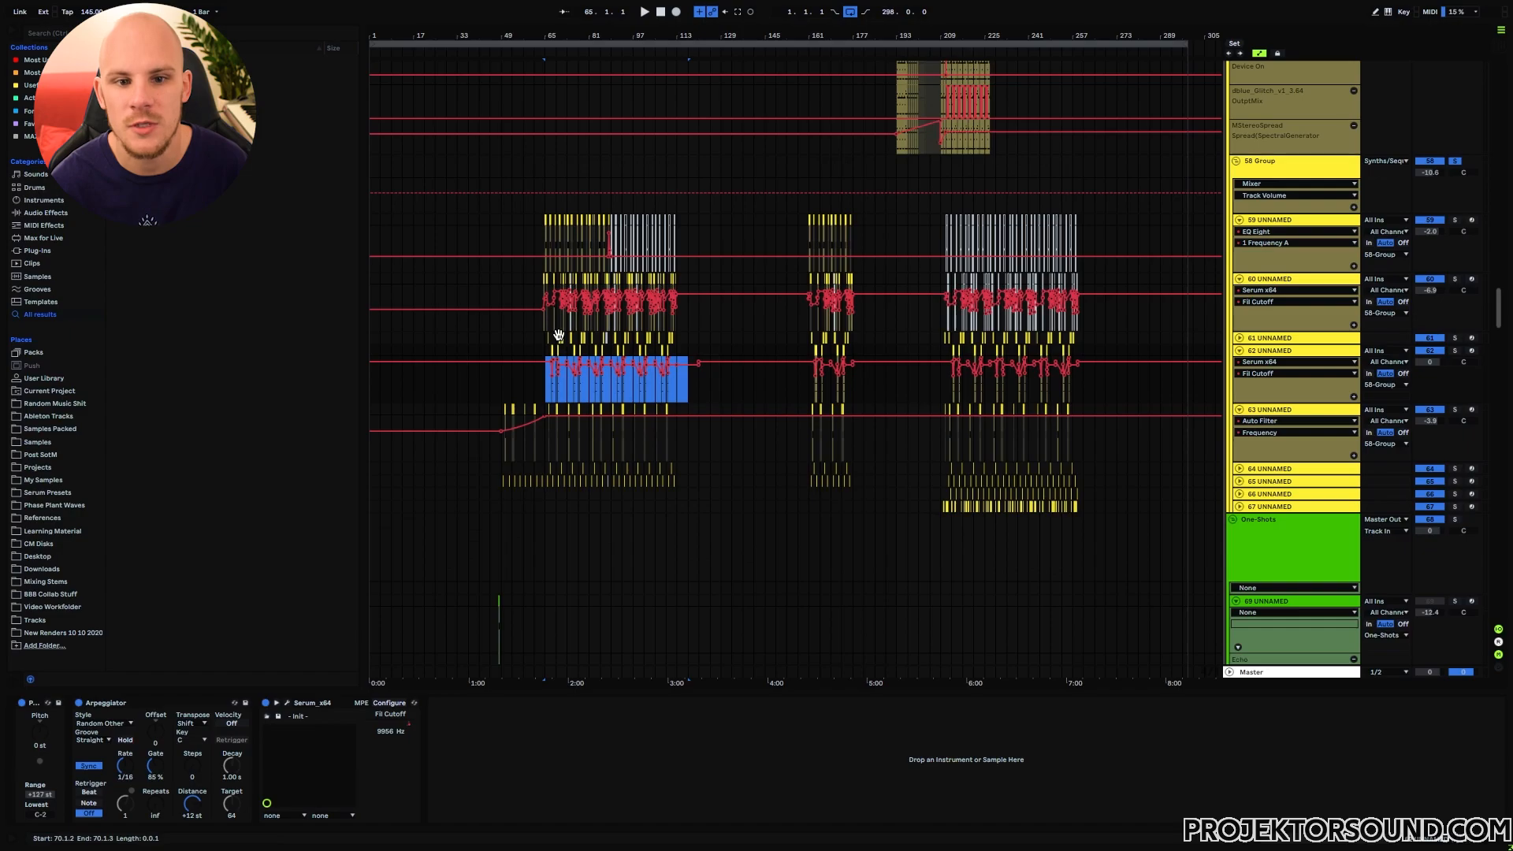
{"action": "left_click_drag", "start_coordinate": [608, 36], "coordinate": [783, 243]}
{"action": "left_click", "coordinate": [770, 233]}
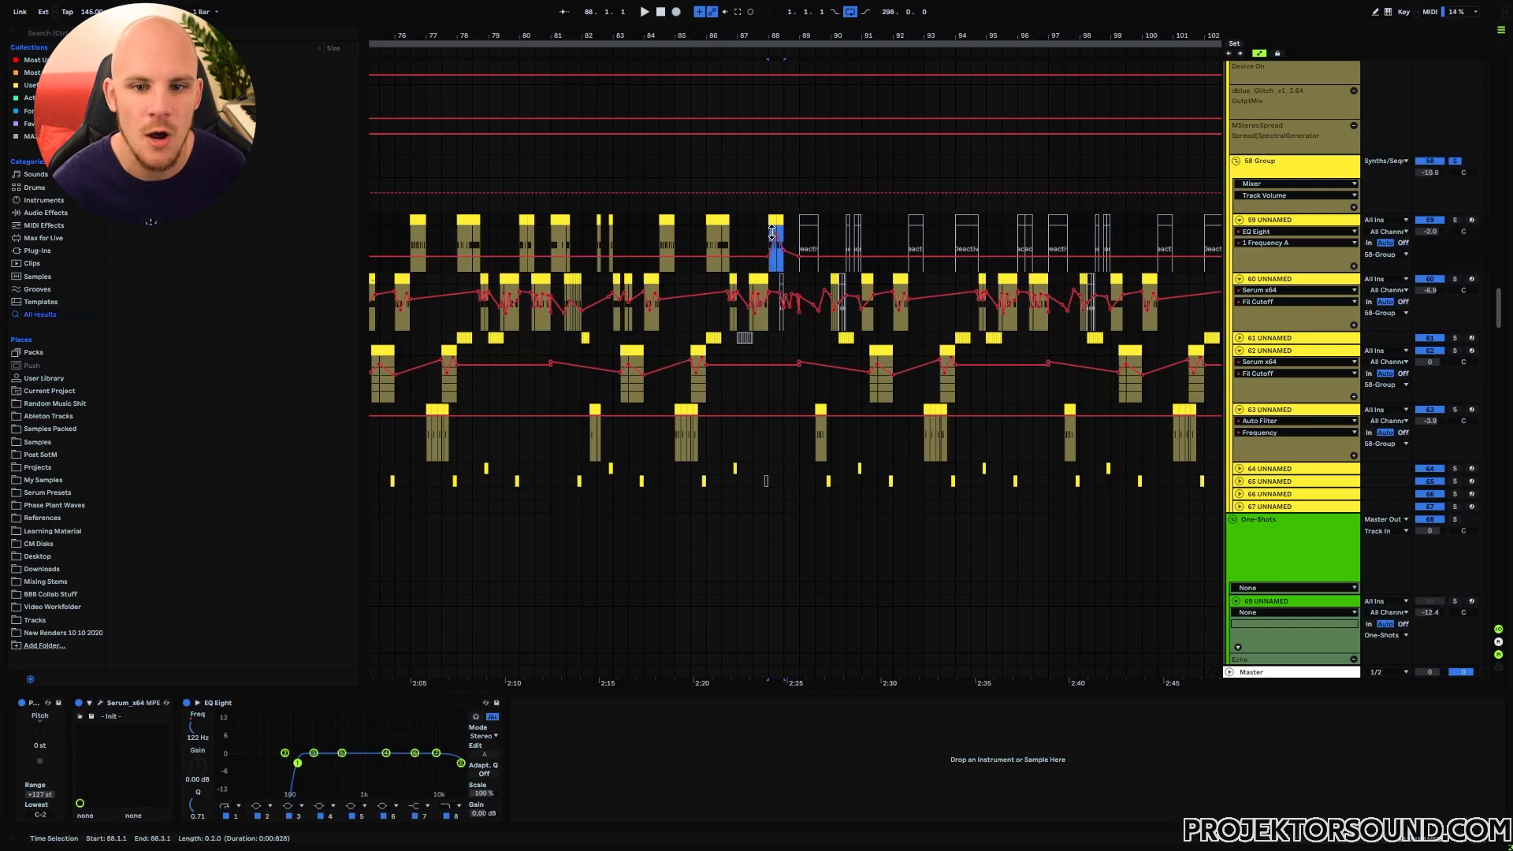
Step: Listen to the soloed group from bar 87 and select track 59's EQ automation from 87.3.1 to 89.3.1
{"action": "left_click", "coordinate": [745, 240]}
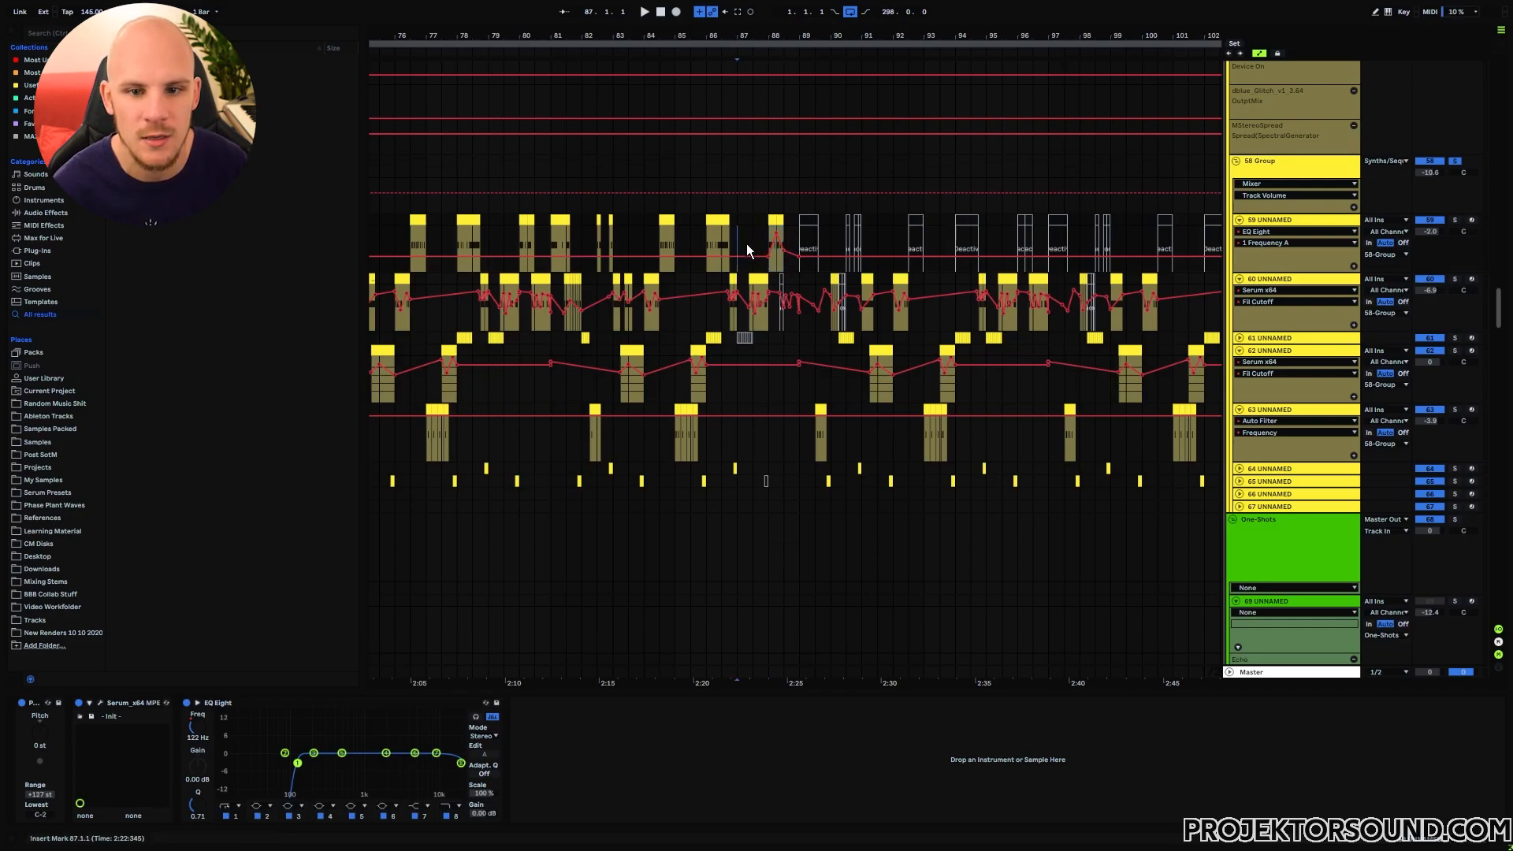
{"action": "key", "text": "space"}
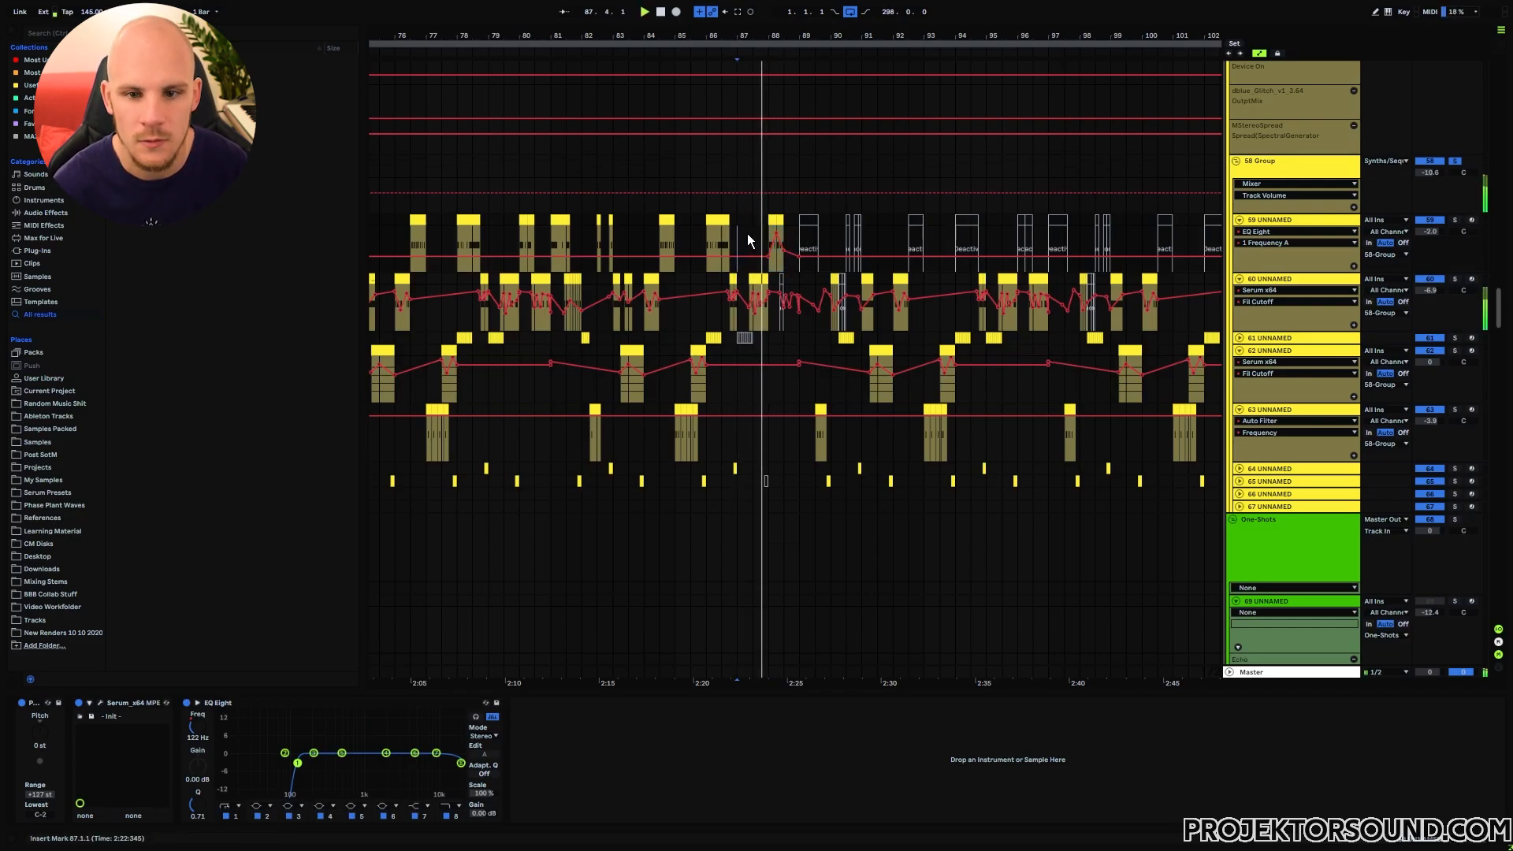
{"action": "left_click", "coordinate": [189, 703]}
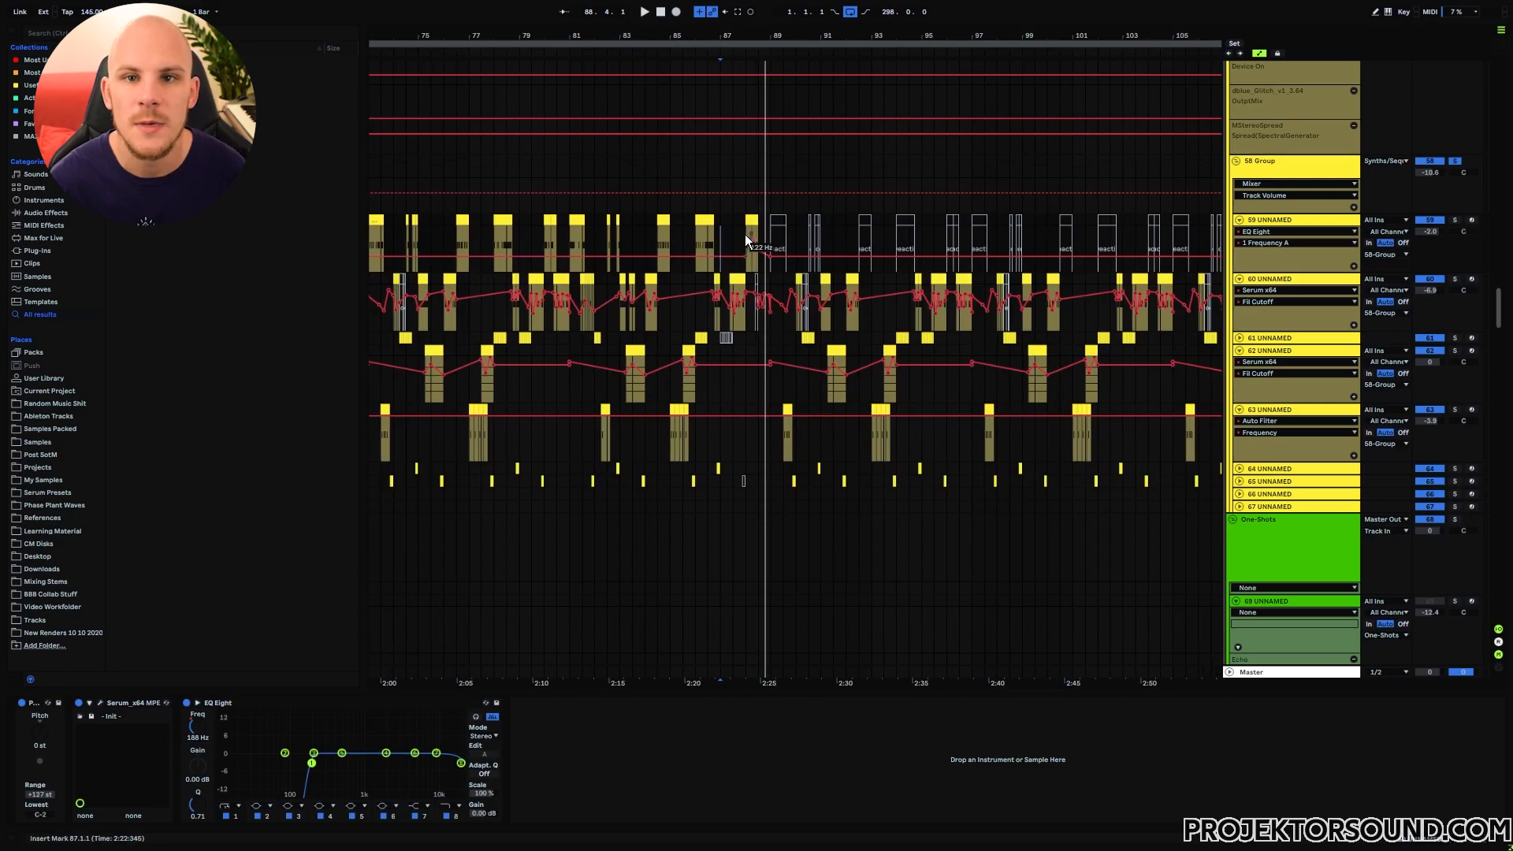
{"action": "left_click", "coordinate": [741, 236]}
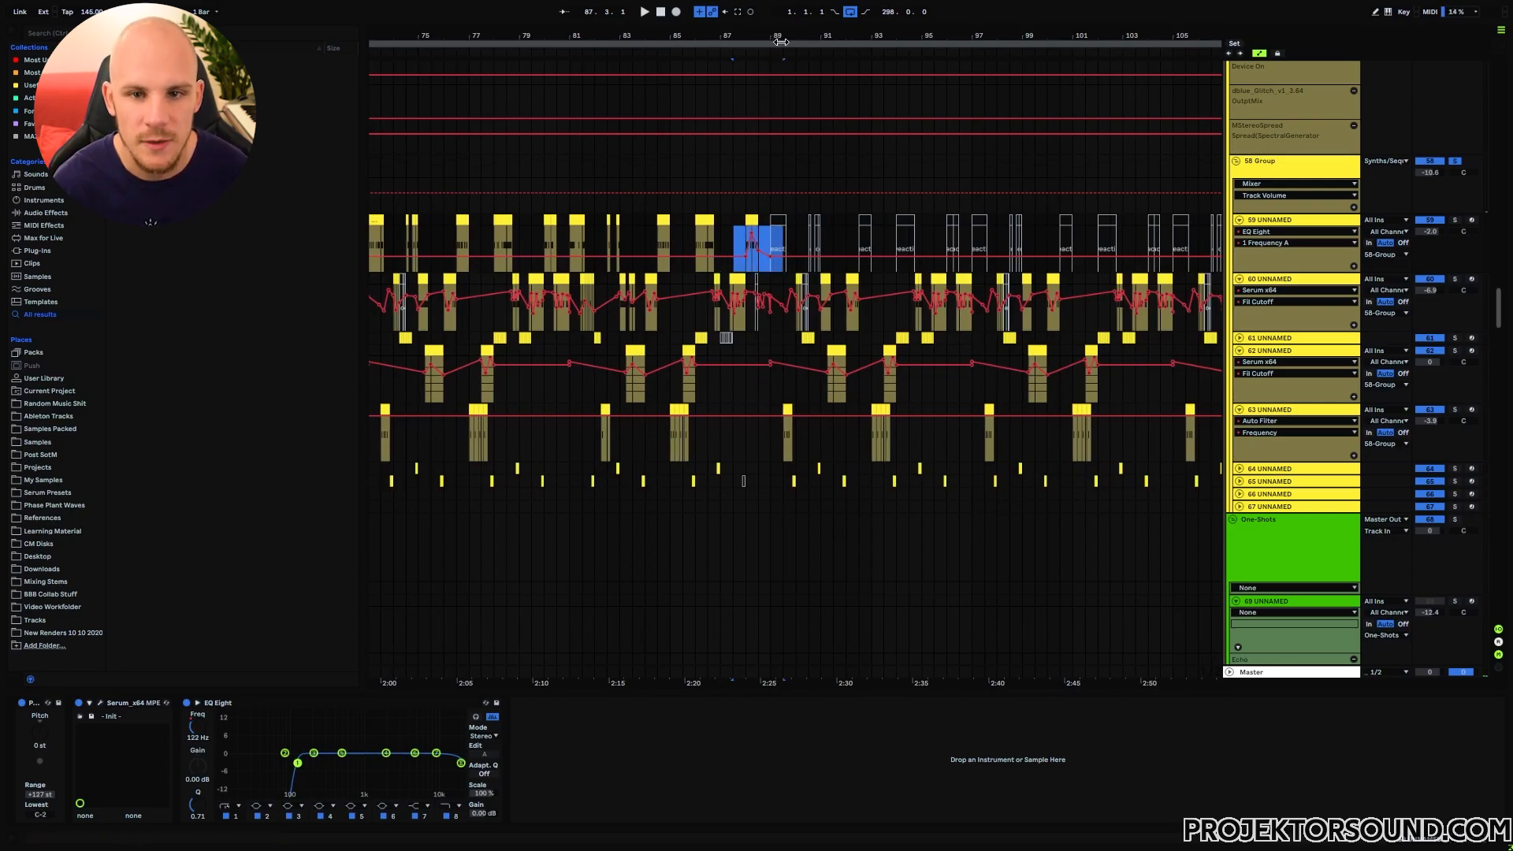
Step: Select the EQ Eight resonance automation of track 55 from bar 145 to bar 177
{"action": "key", "text": "minus"}
{"action": "key", "text": "minus"}
{"action": "key", "text": "minus"}
{"action": "key", "text": "minus"}
{"action": "scroll", "coordinate": [782, 340], "scroll_direction": "up", "scroll_amount": 6}
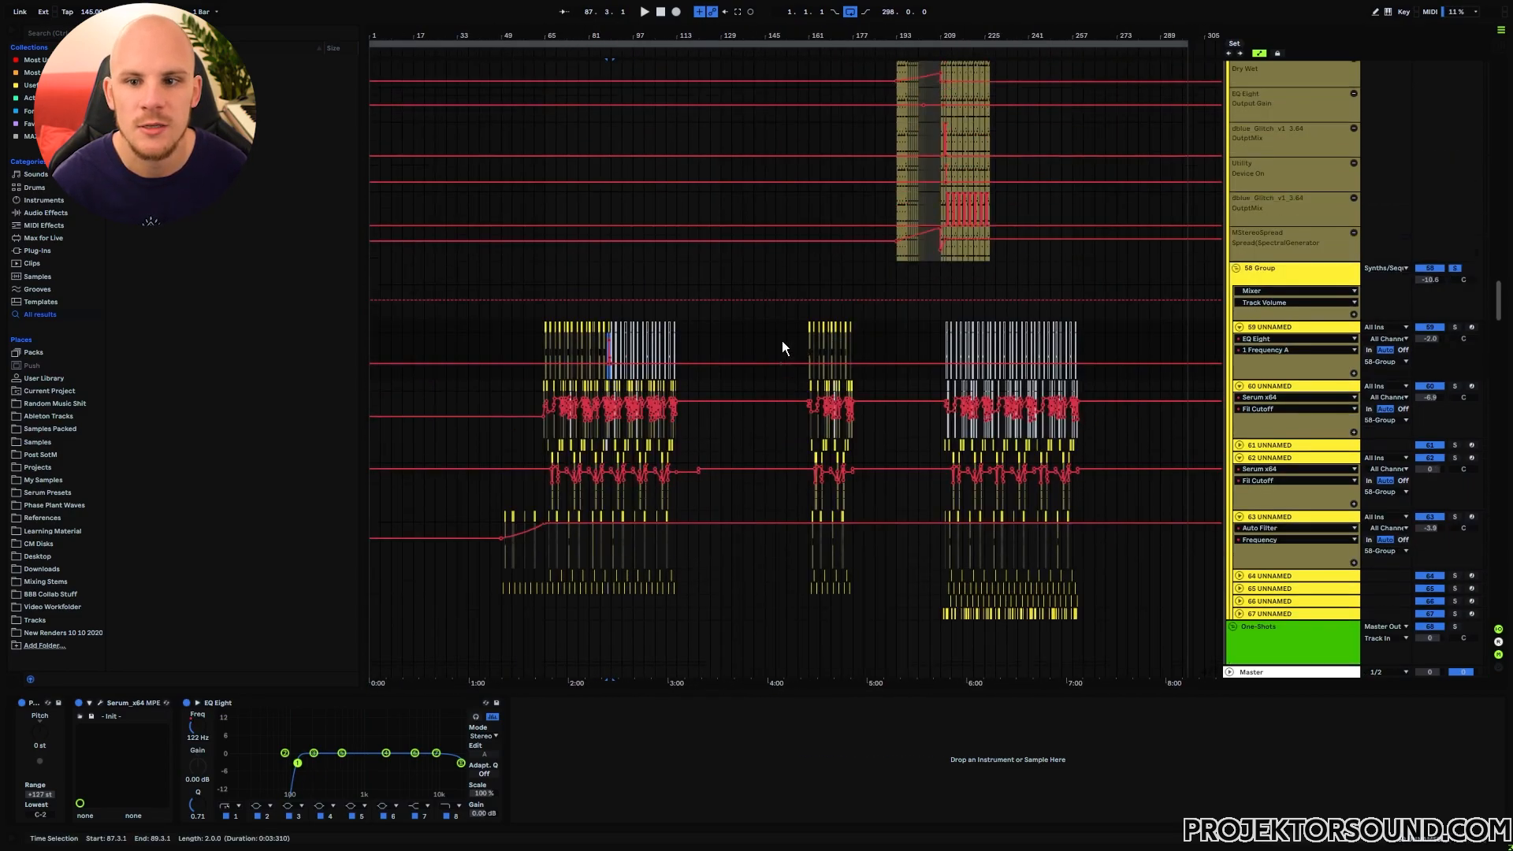
{"action": "scroll", "coordinate": [895, 315], "scroll_direction": "up", "scroll_amount": 2}
{"action": "scroll", "coordinate": [895, 305], "scroll_direction": "up", "scroll_amount": 4}
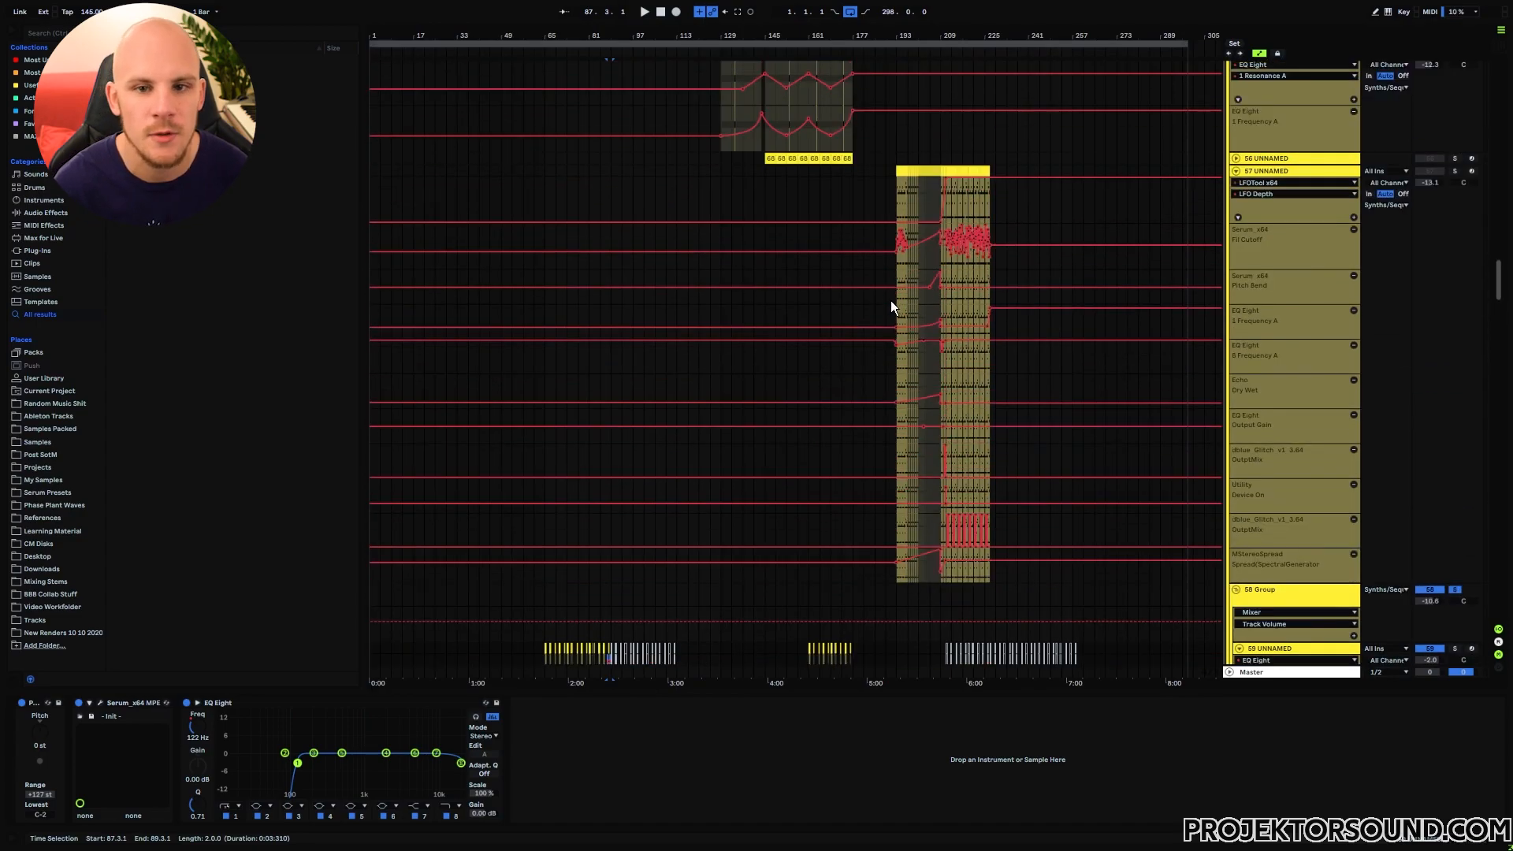
{"action": "left_click_drag", "start_coordinate": [770, 148], "coordinate": [851, 154]}
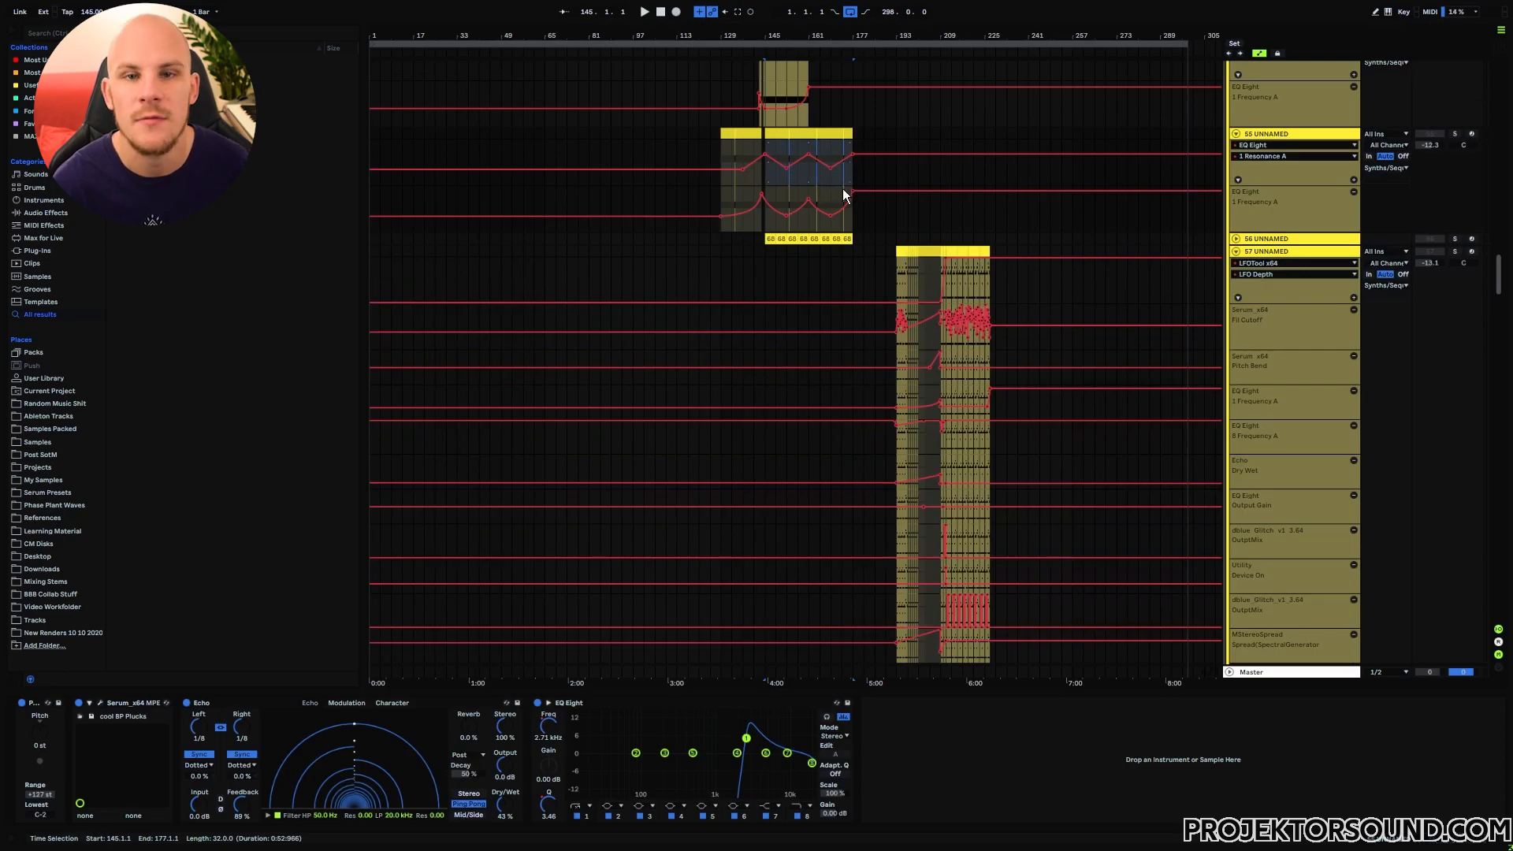
Step: Listen to the one-shot clip on track 70 in solo, starting at 33.4.1
{"action": "scroll", "coordinate": [788, 378], "scroll_direction": "down", "scroll_amount": 10}
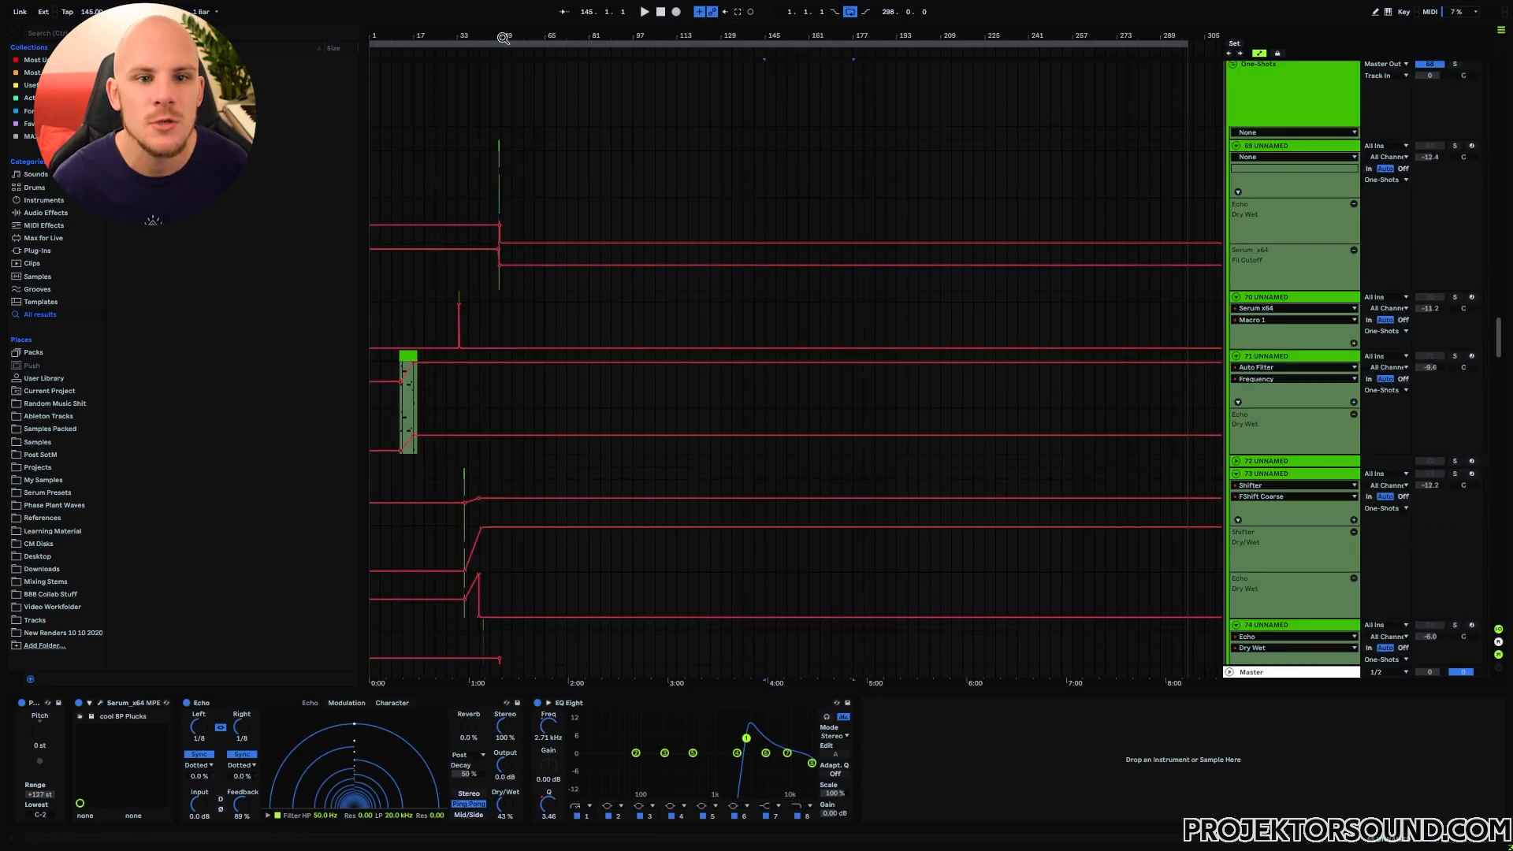
{"action": "left_click_drag", "start_coordinate": [500, 31], "coordinate": [693, 339]}
{"action": "left_click", "coordinate": [693, 341]}
{"action": "key", "text": "space"}
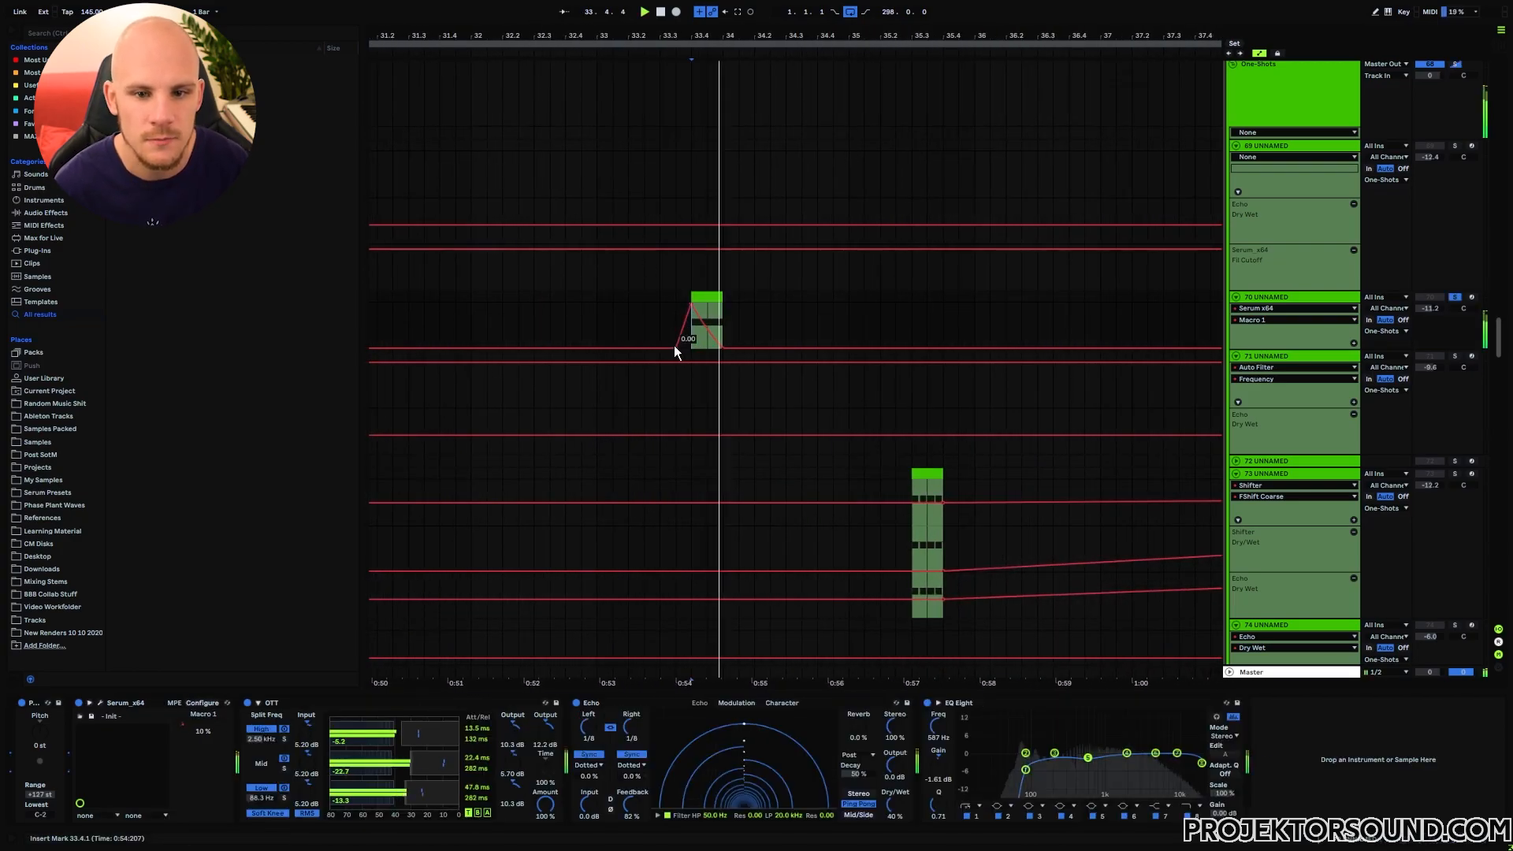
Step: Restore the Macro 1 automation peak at the start of track 70's clip near bar 33.4
{"action": "left_click_drag", "start_coordinate": [697, 34], "coordinate": [740, 7]}
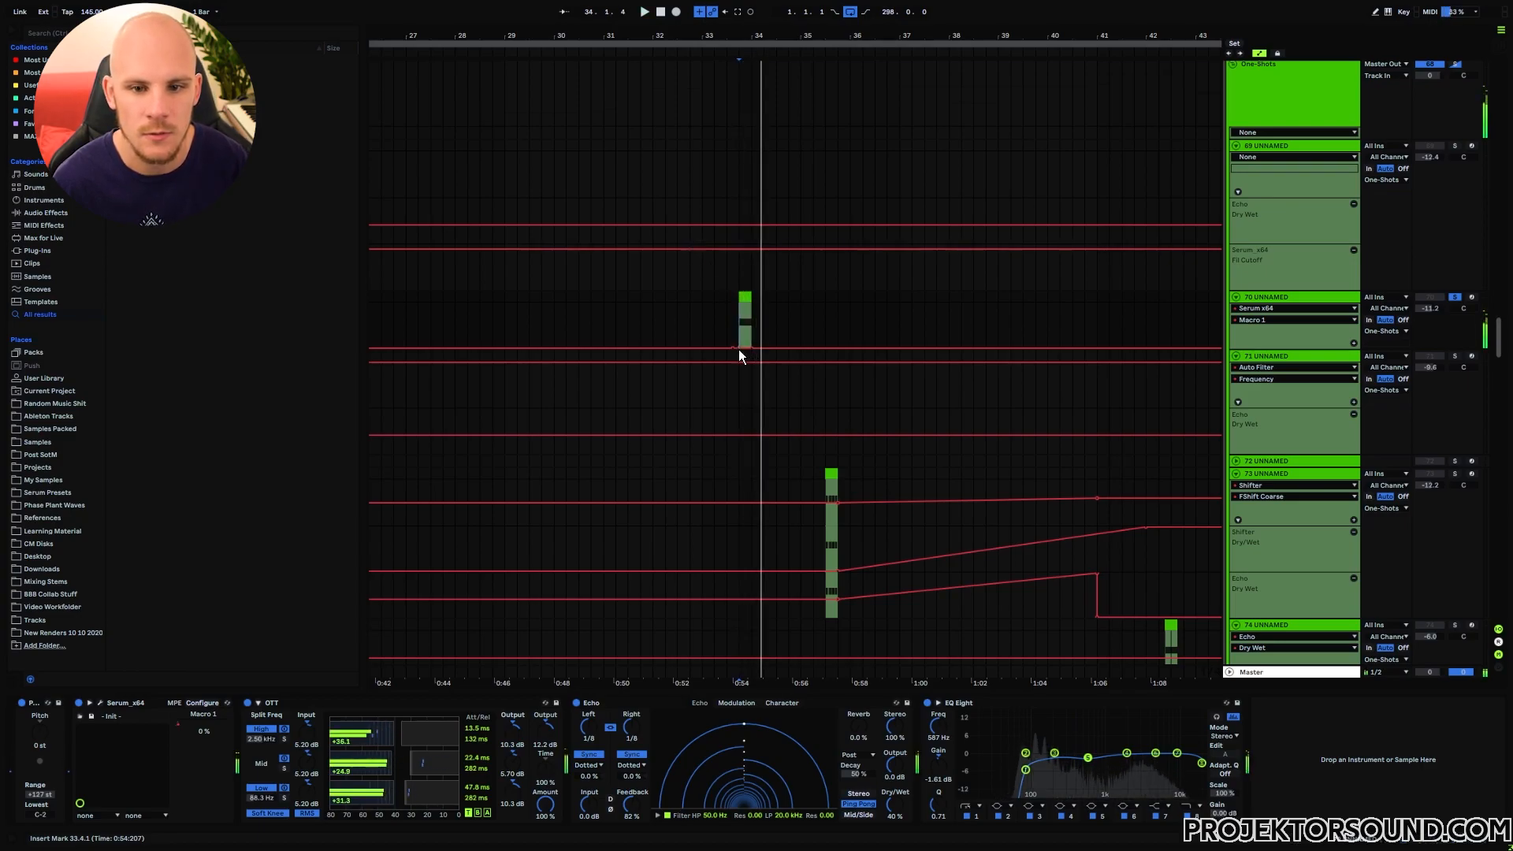
{"action": "left_click_drag", "start_coordinate": [739, 347], "coordinate": [739, 304]}
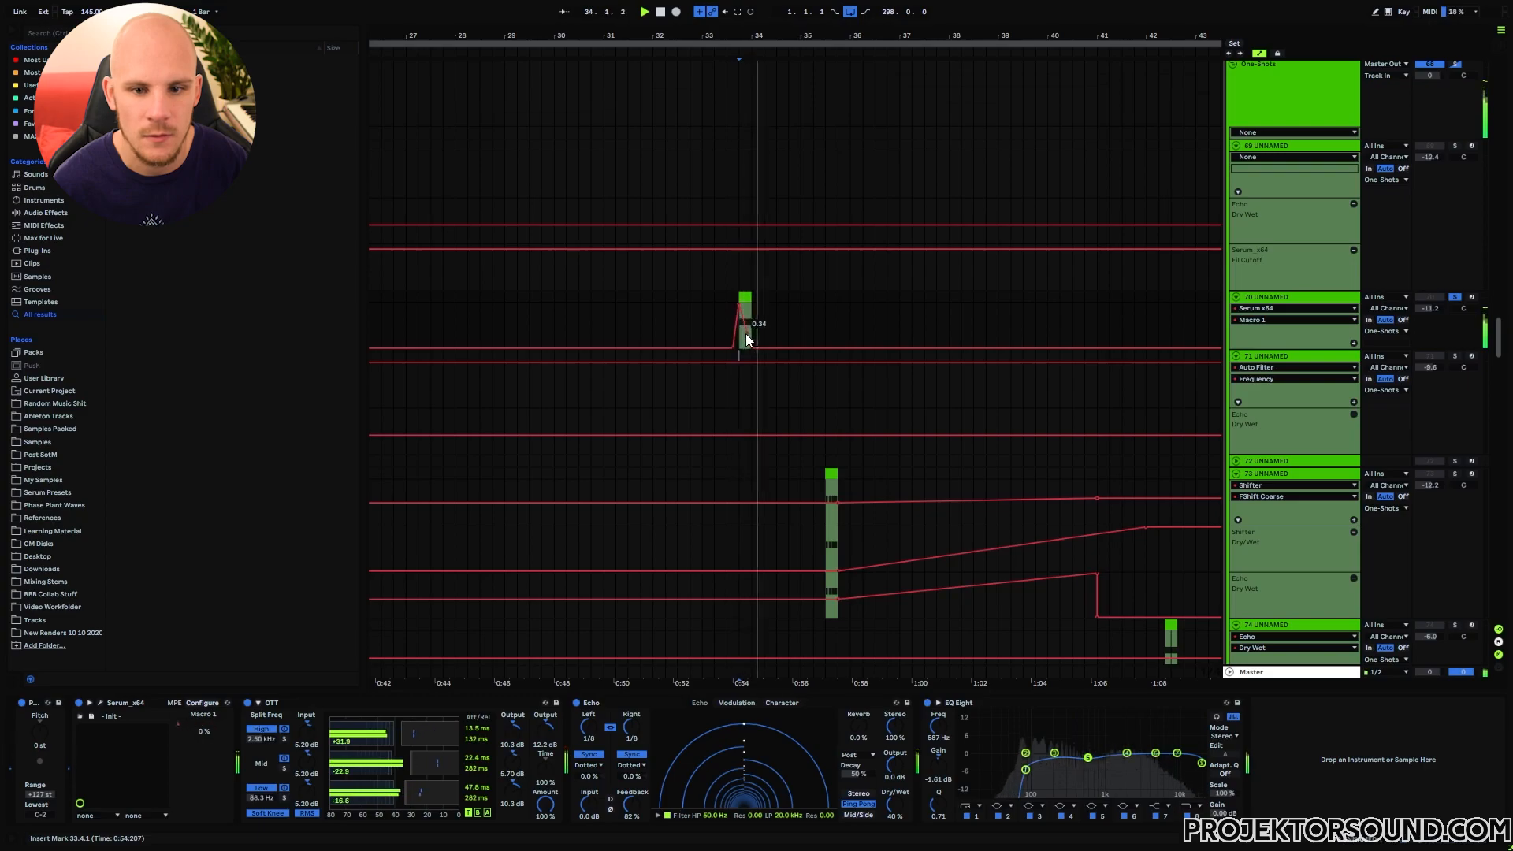
Step: Solo track 73 and play its one-shot clip with Shifter and Echo automation from 35.3.1
{"action": "scroll", "coordinate": [675, 307], "scroll_direction": "down", "scroll_amount": 5}
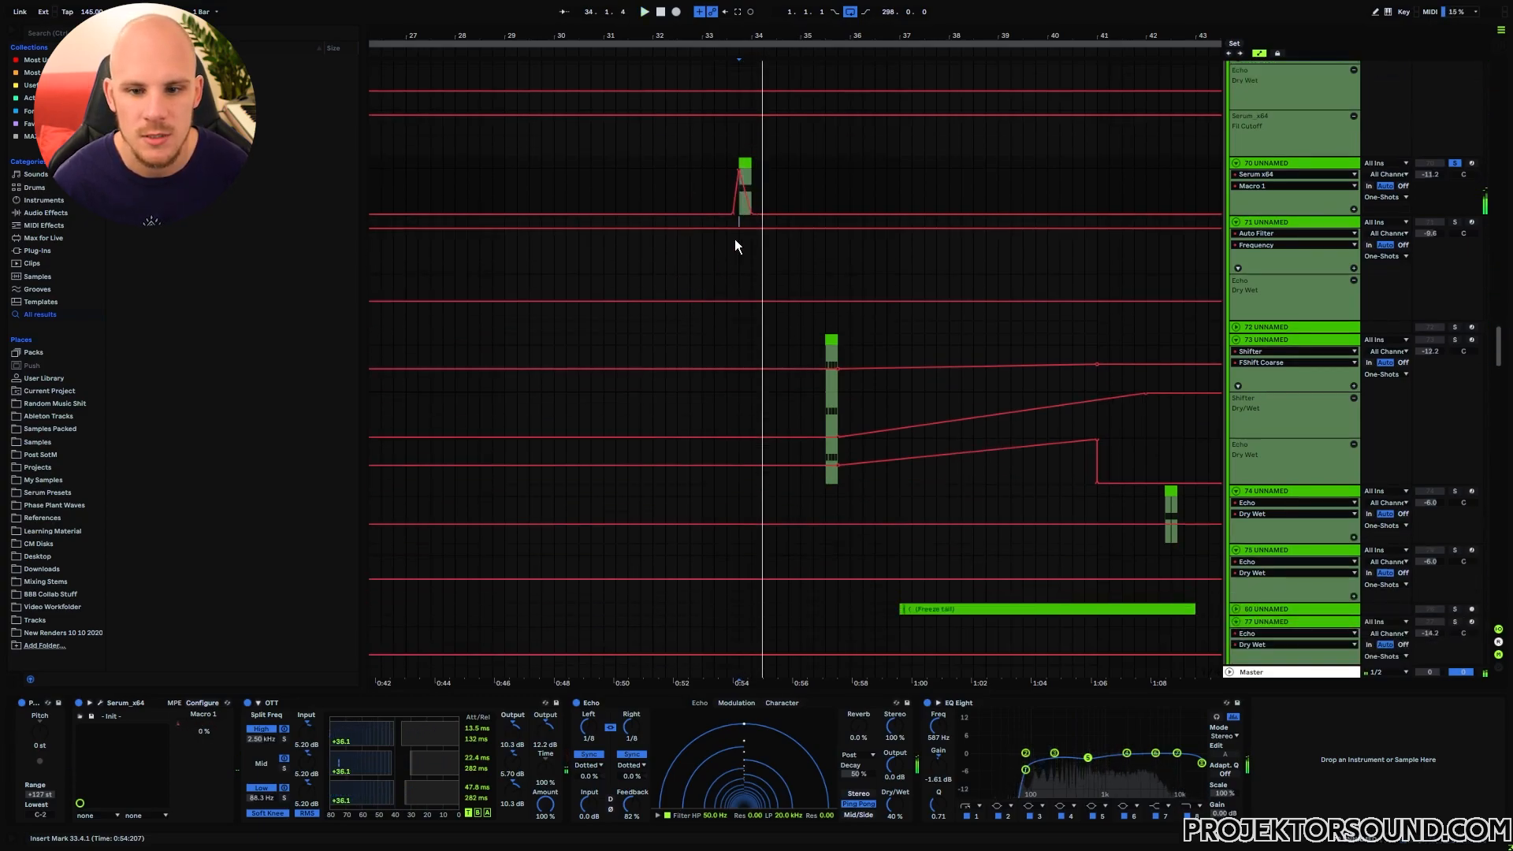
{"action": "left_click_drag", "start_coordinate": [829, 30], "coordinate": [680, 43]}
{"action": "left_click", "coordinate": [670, 359]}
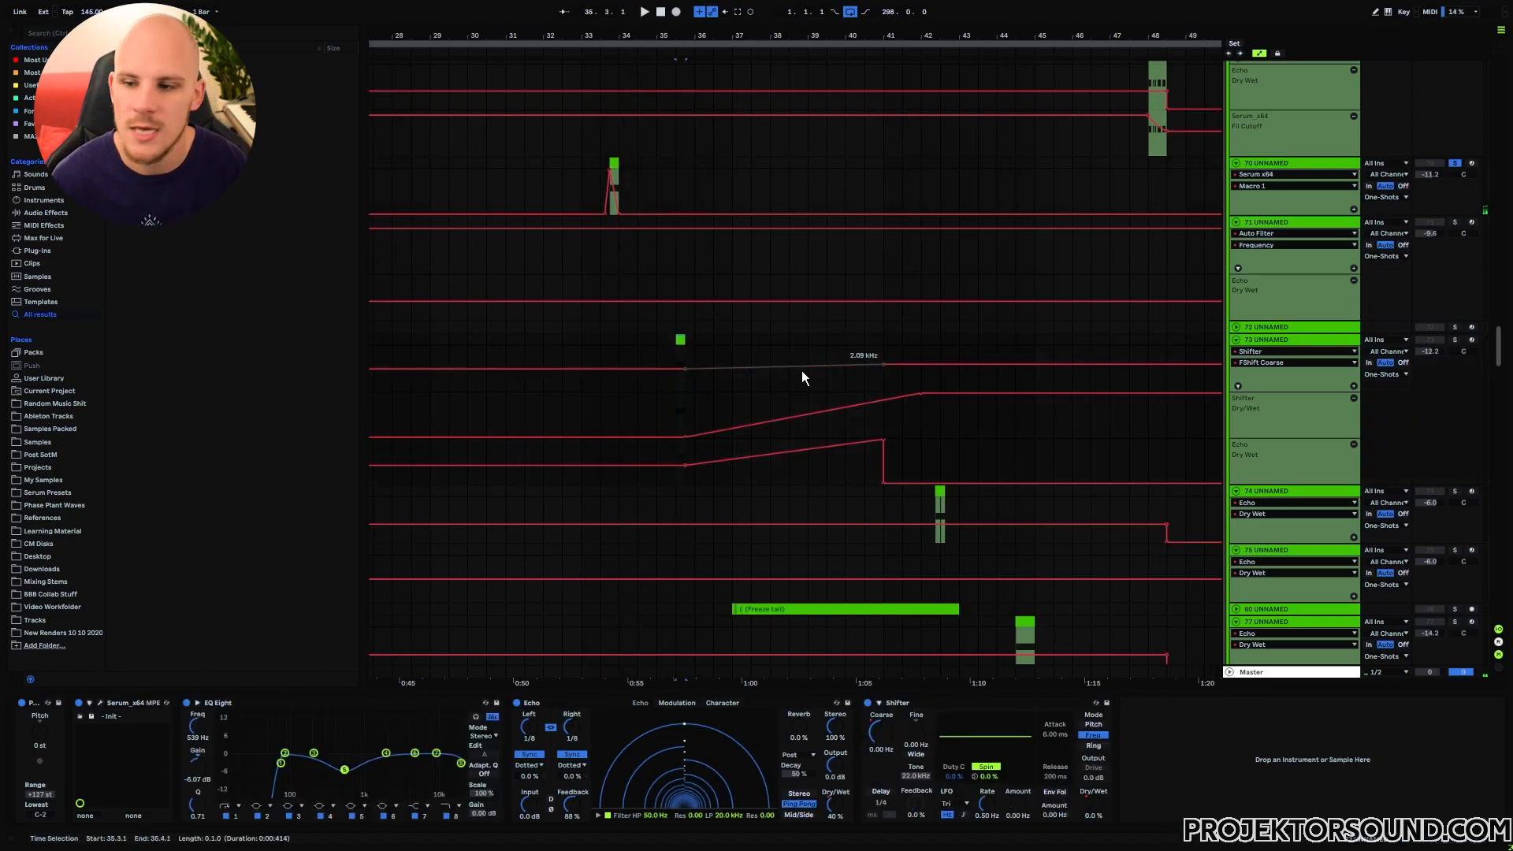
{"action": "left_click", "coordinate": [1455, 339]}
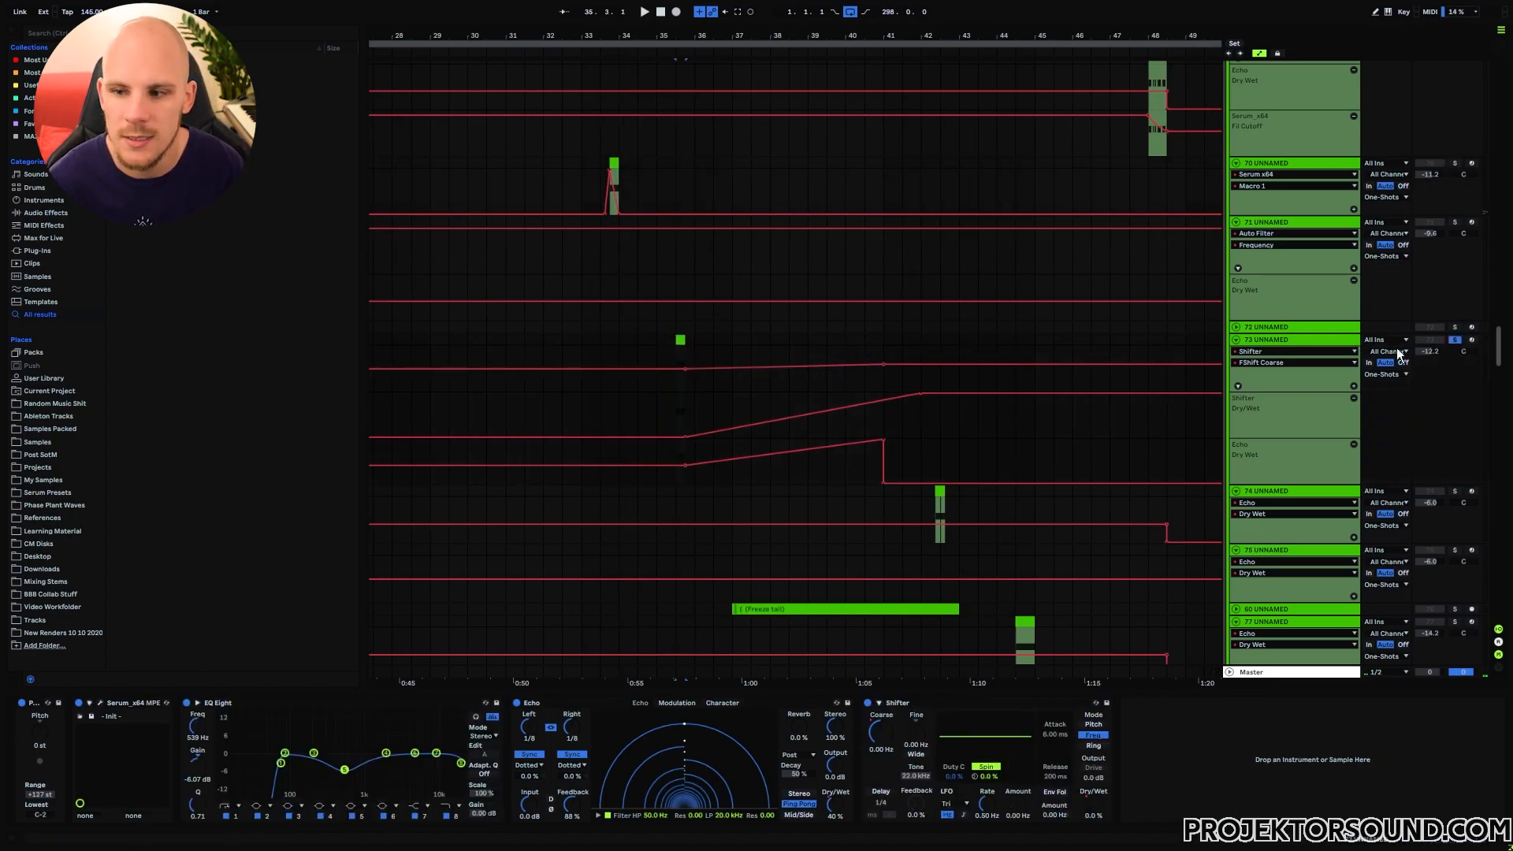
{"action": "left_click", "coordinate": [677, 347]}
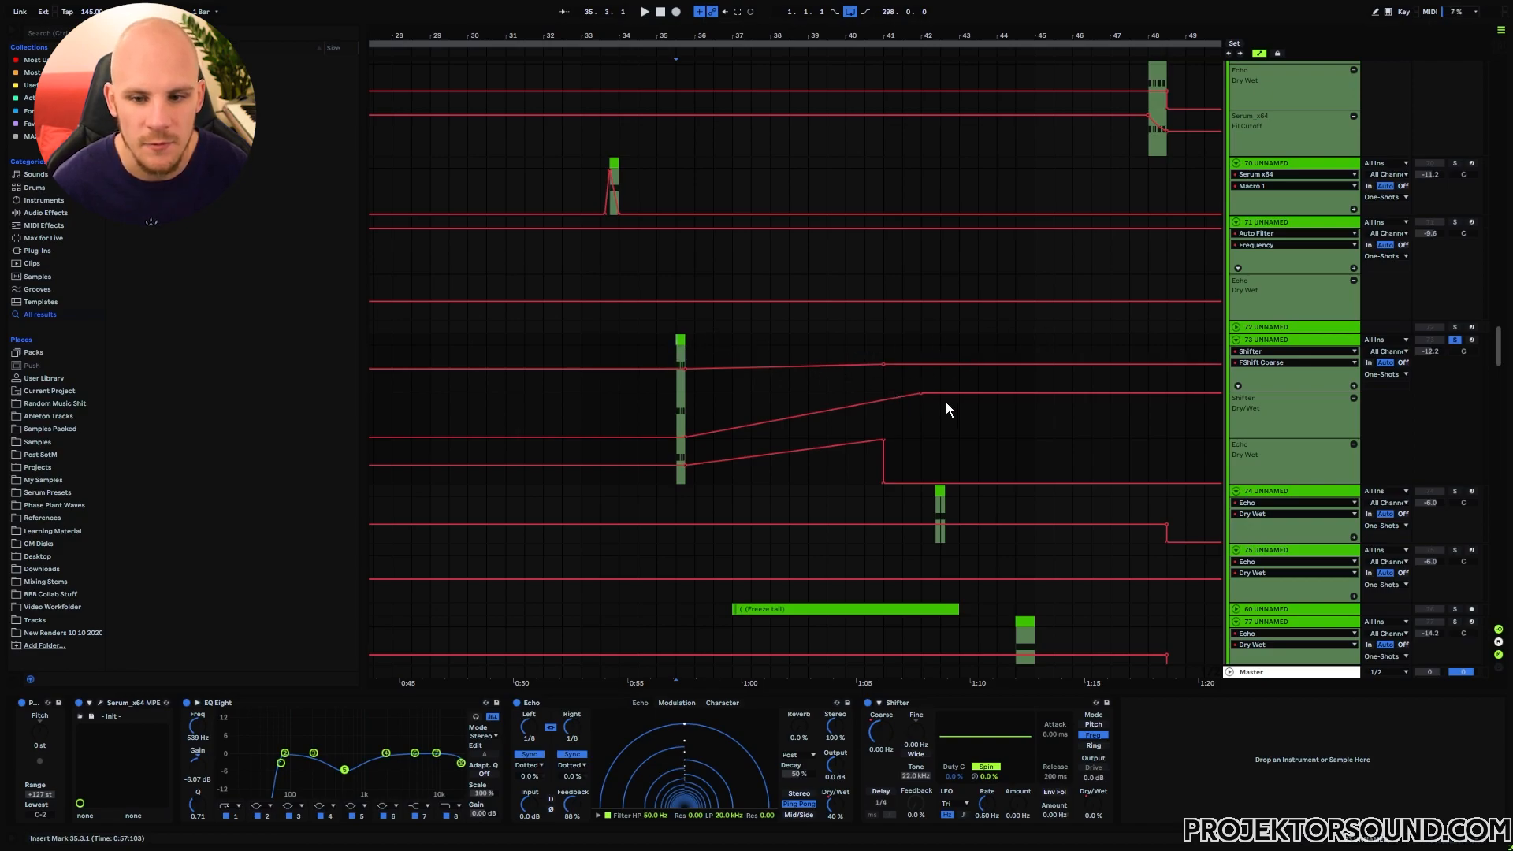
{"action": "key", "text": "space"}
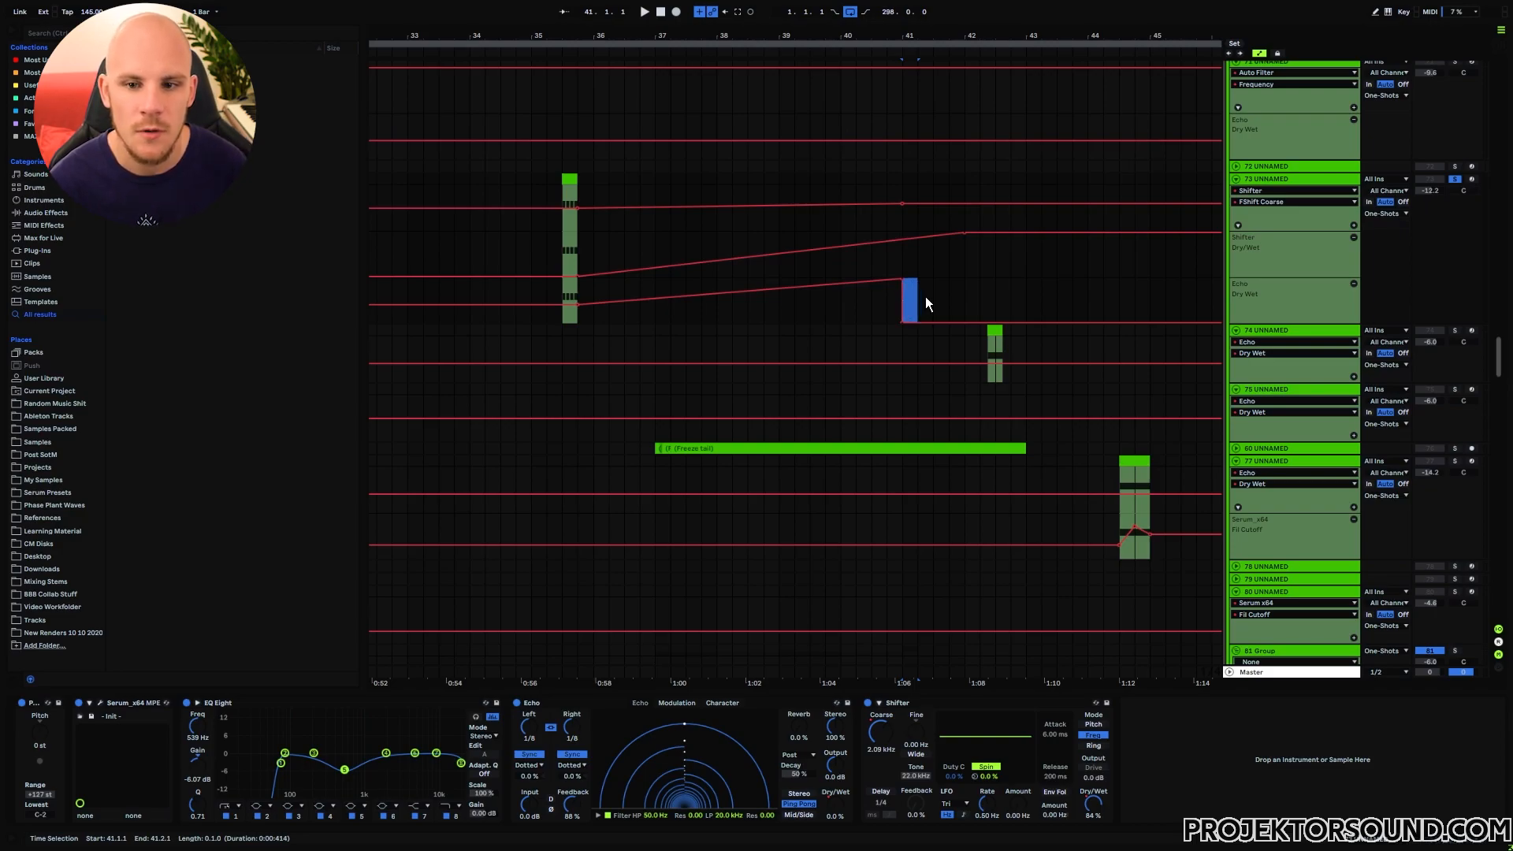
Step: Inspect the drop in track 73's Echo Dry/Wet automation at 41.1.1
{"action": "left_click", "coordinate": [916, 299]}
{"action": "left_click", "coordinate": [910, 301]}
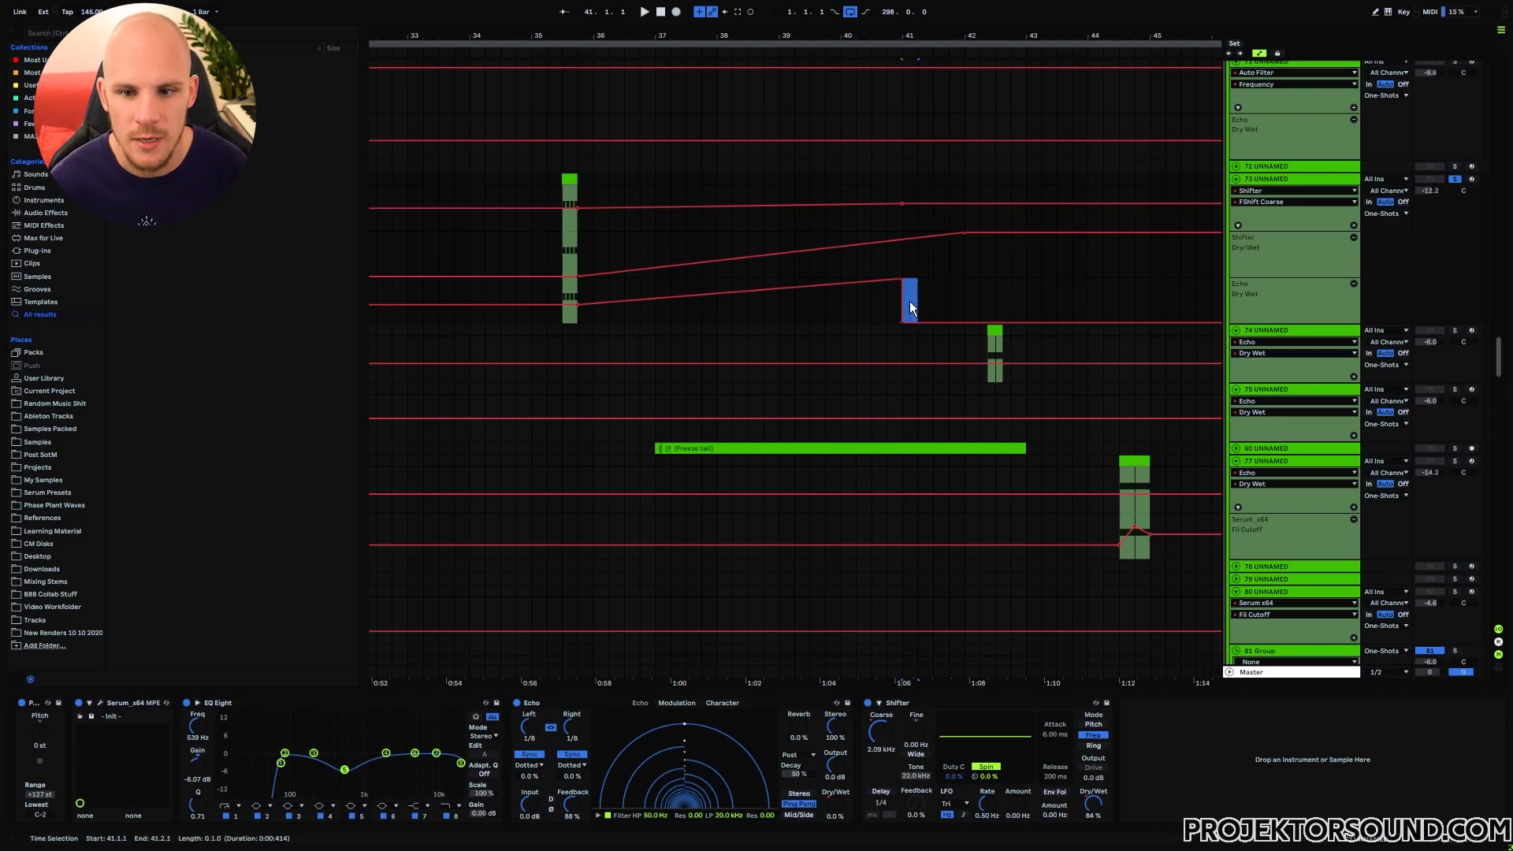
{"action": "left_click_drag", "start_coordinate": [936, 36], "coordinate": [694, 17]}
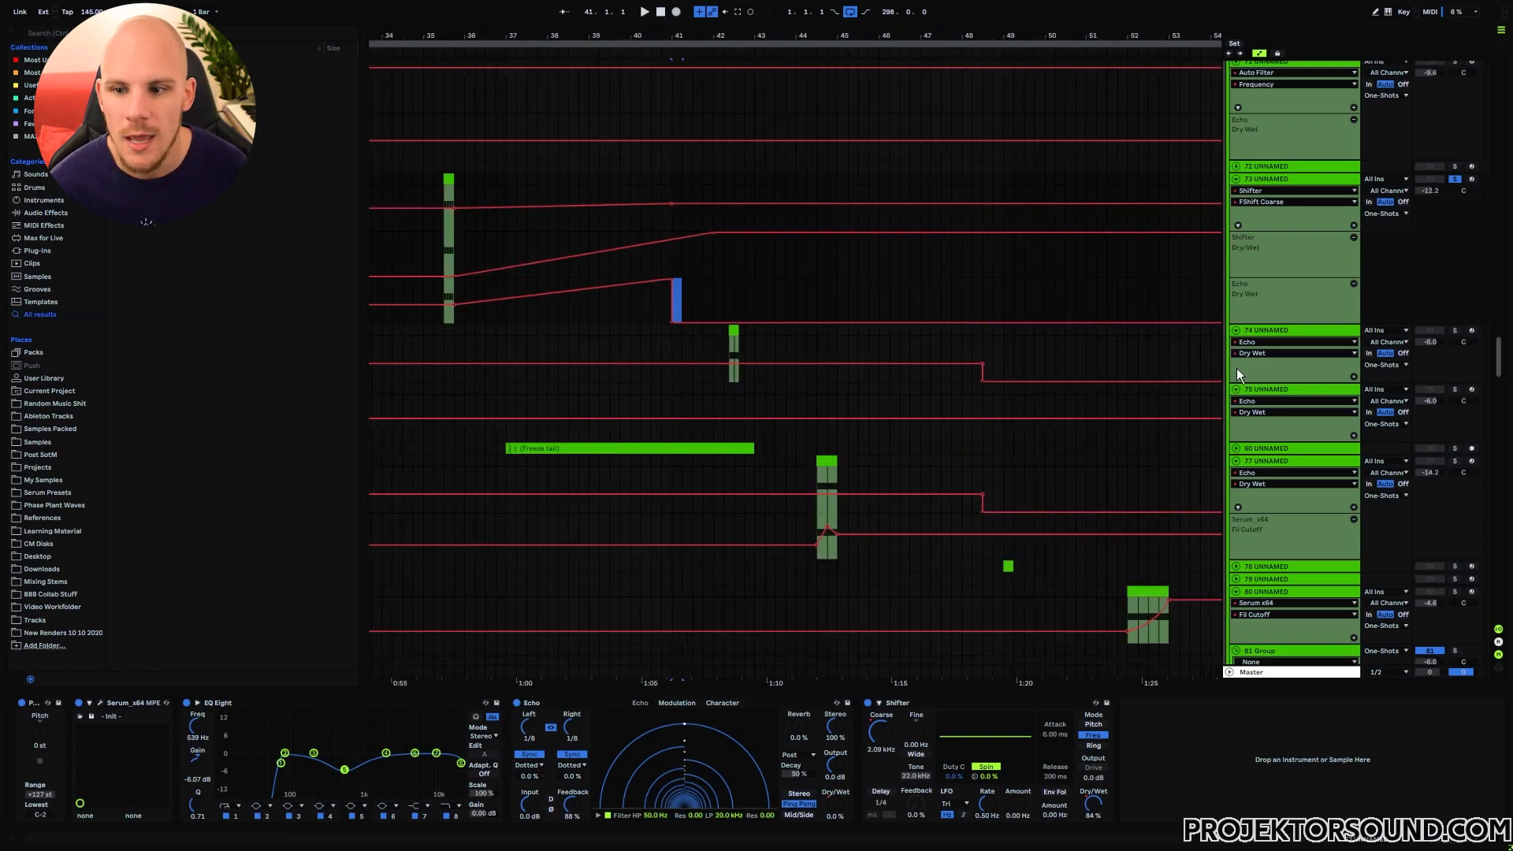
Step: Select the Echo Dry/Wet automation drops of tracks 74 and 77 from 48.3.1 to 49.1.1
{"action": "left_click", "coordinate": [1255, 329]}
{"action": "left_click", "coordinate": [727, 346]}
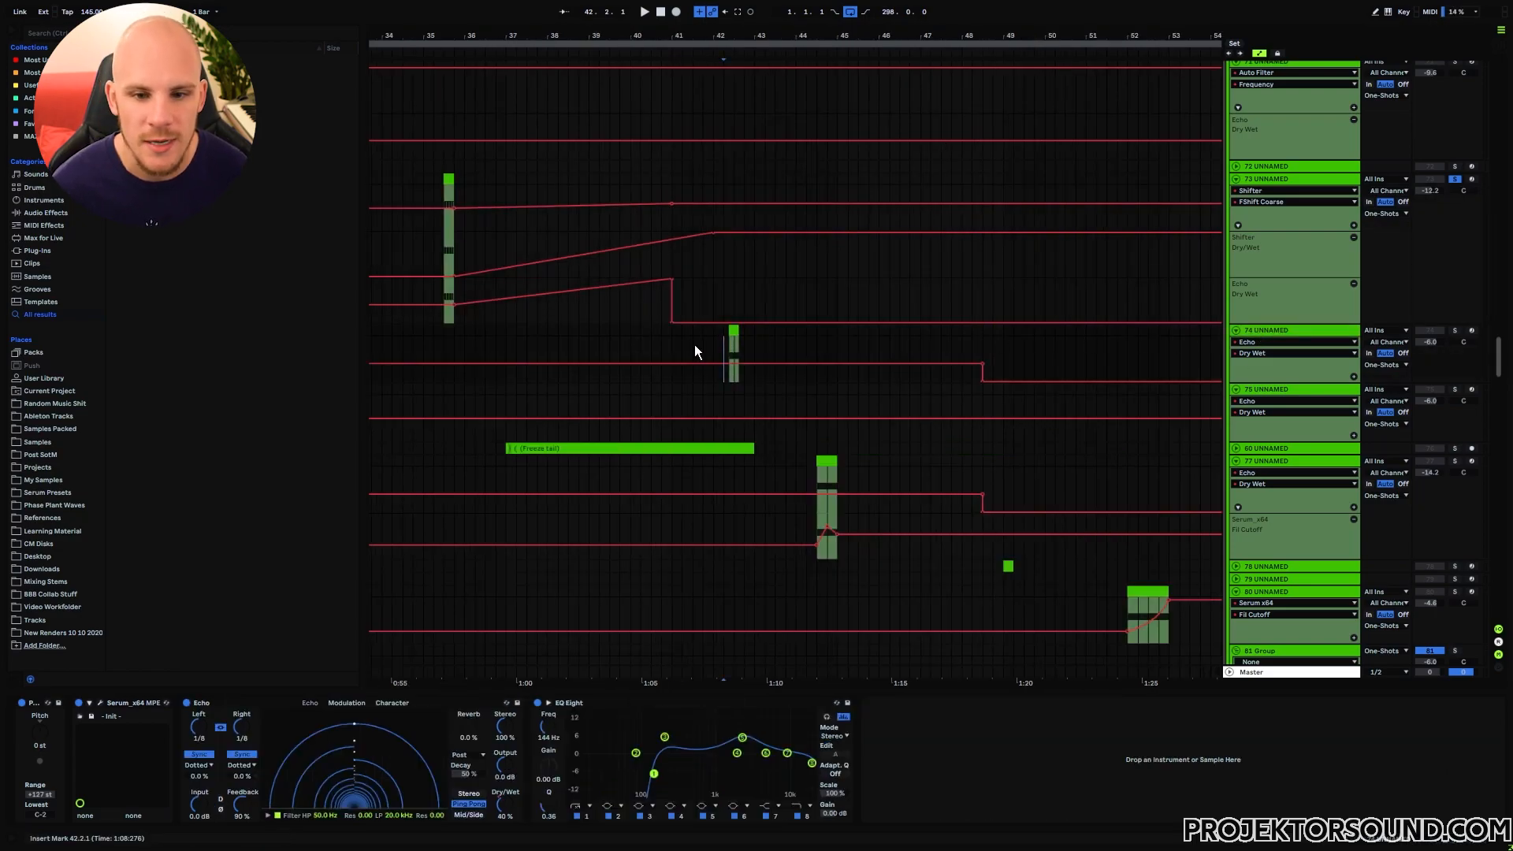
{"action": "left_click_drag", "start_coordinate": [670, 332], "coordinate": [1009, 339]}
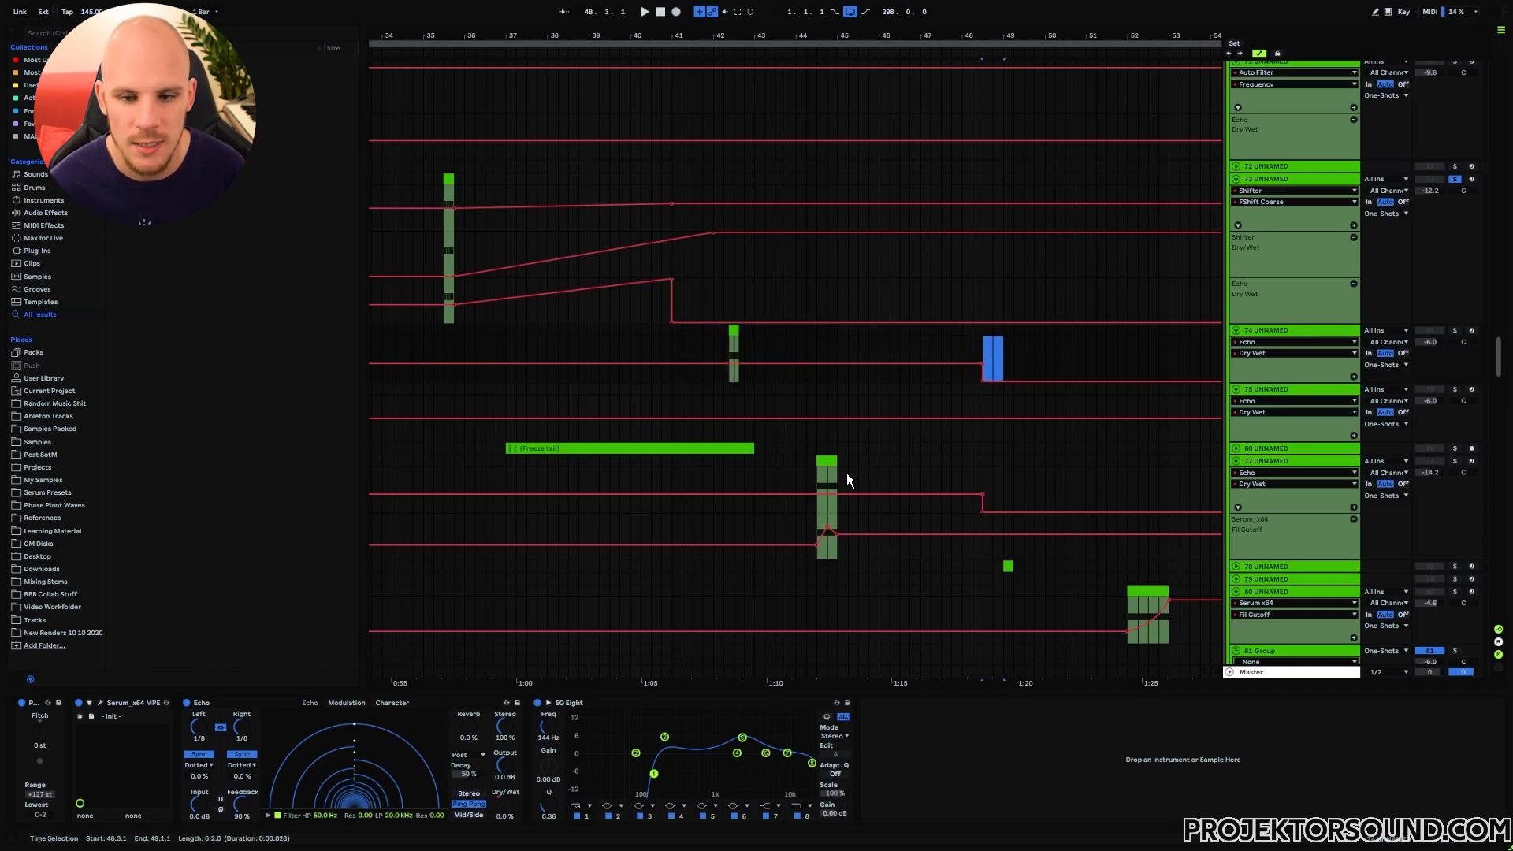
{"action": "left_click_drag", "start_coordinate": [811, 465], "coordinate": [1002, 478]}
{"action": "left_click", "coordinate": [987, 477]}
Step: Select the KSHMR Short Fill 29 clip in the drum tracks, running from 48.2.3 to 49.1.1
{"action": "scroll", "coordinate": [986, 476], "scroll_direction": "up", "scroll_amount": 10}
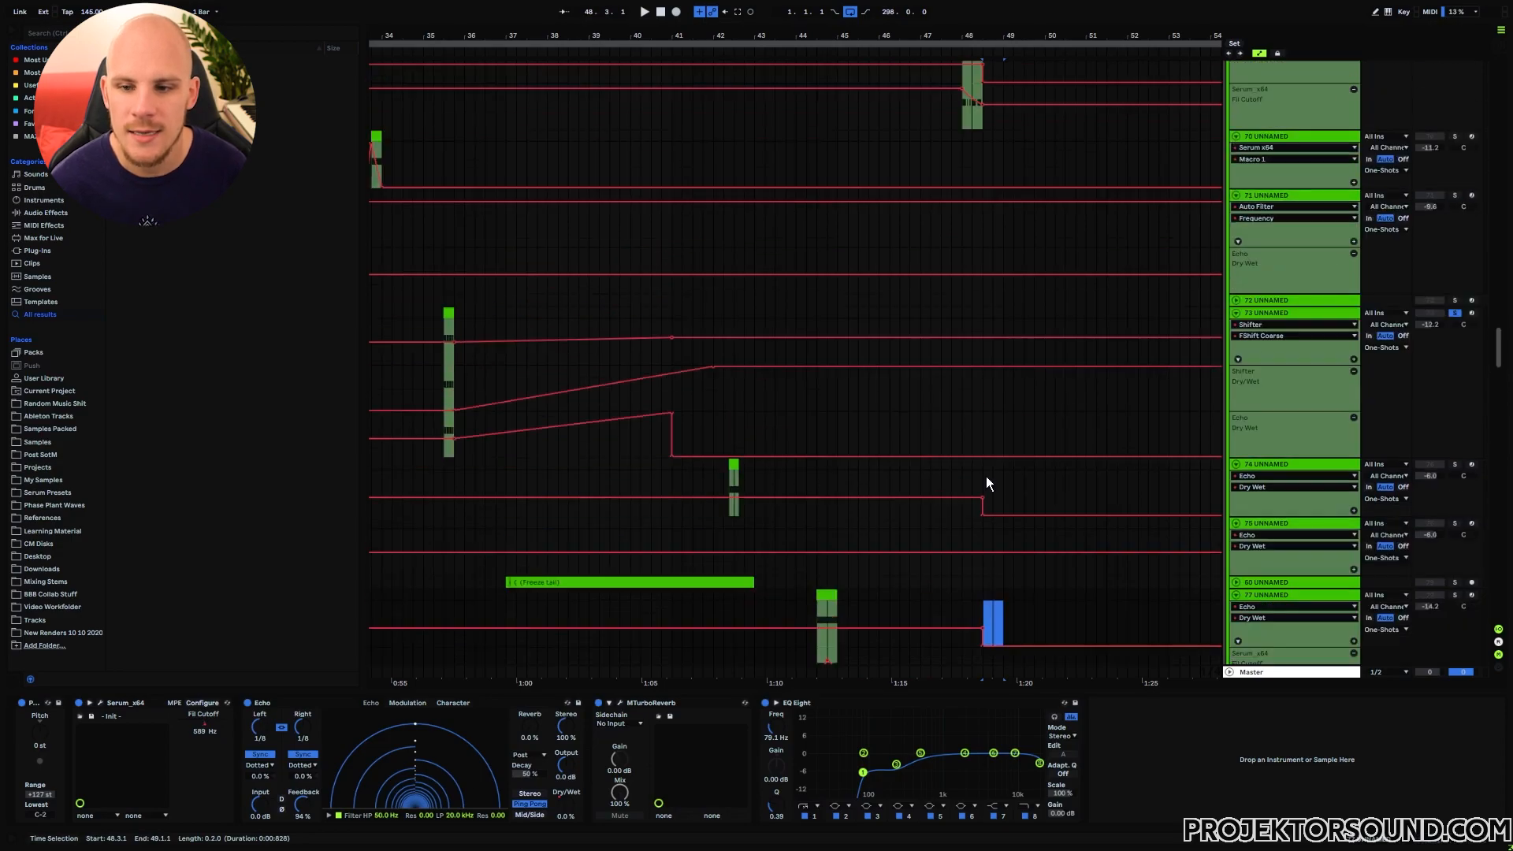
{"action": "scroll", "coordinate": [986, 476], "scroll_direction": "up", "scroll_amount": 15}
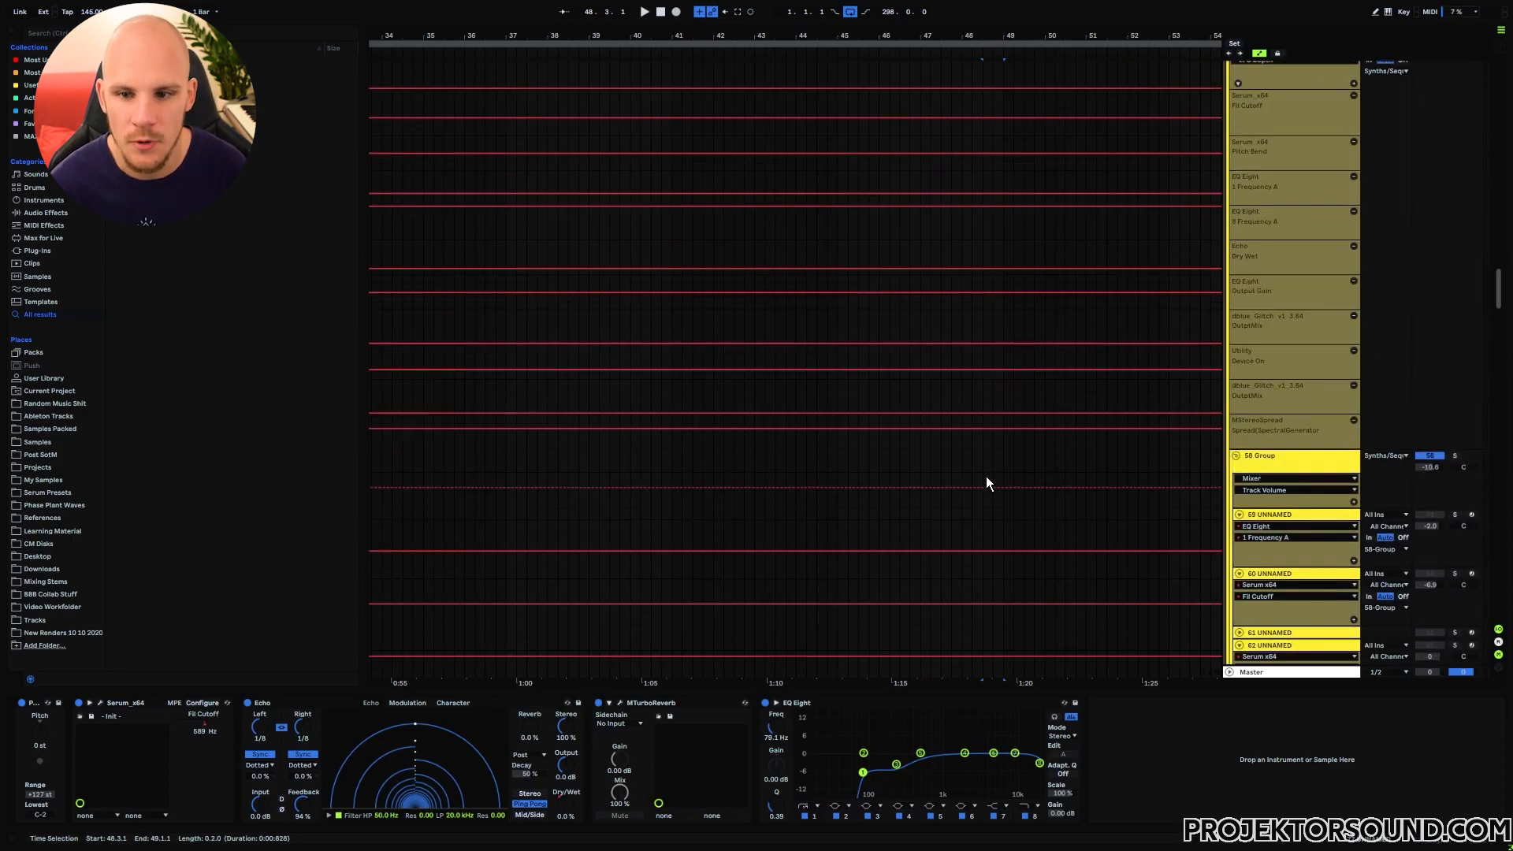
{"action": "scroll", "coordinate": [985, 476], "scroll_direction": "up", "scroll_amount": 15}
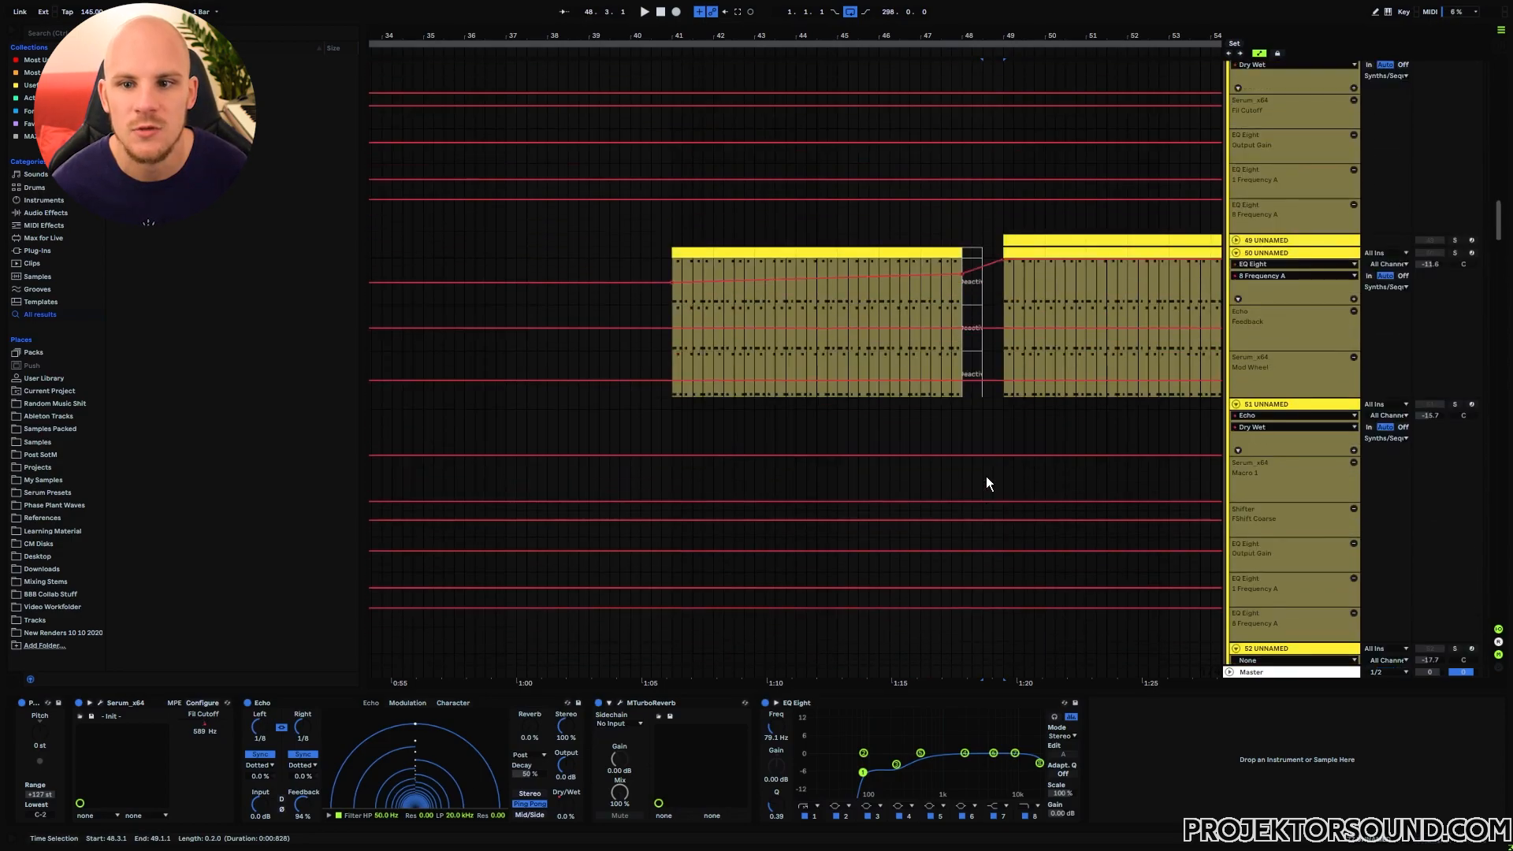
{"action": "scroll", "coordinate": [985, 476], "scroll_direction": "up", "scroll_amount": 15}
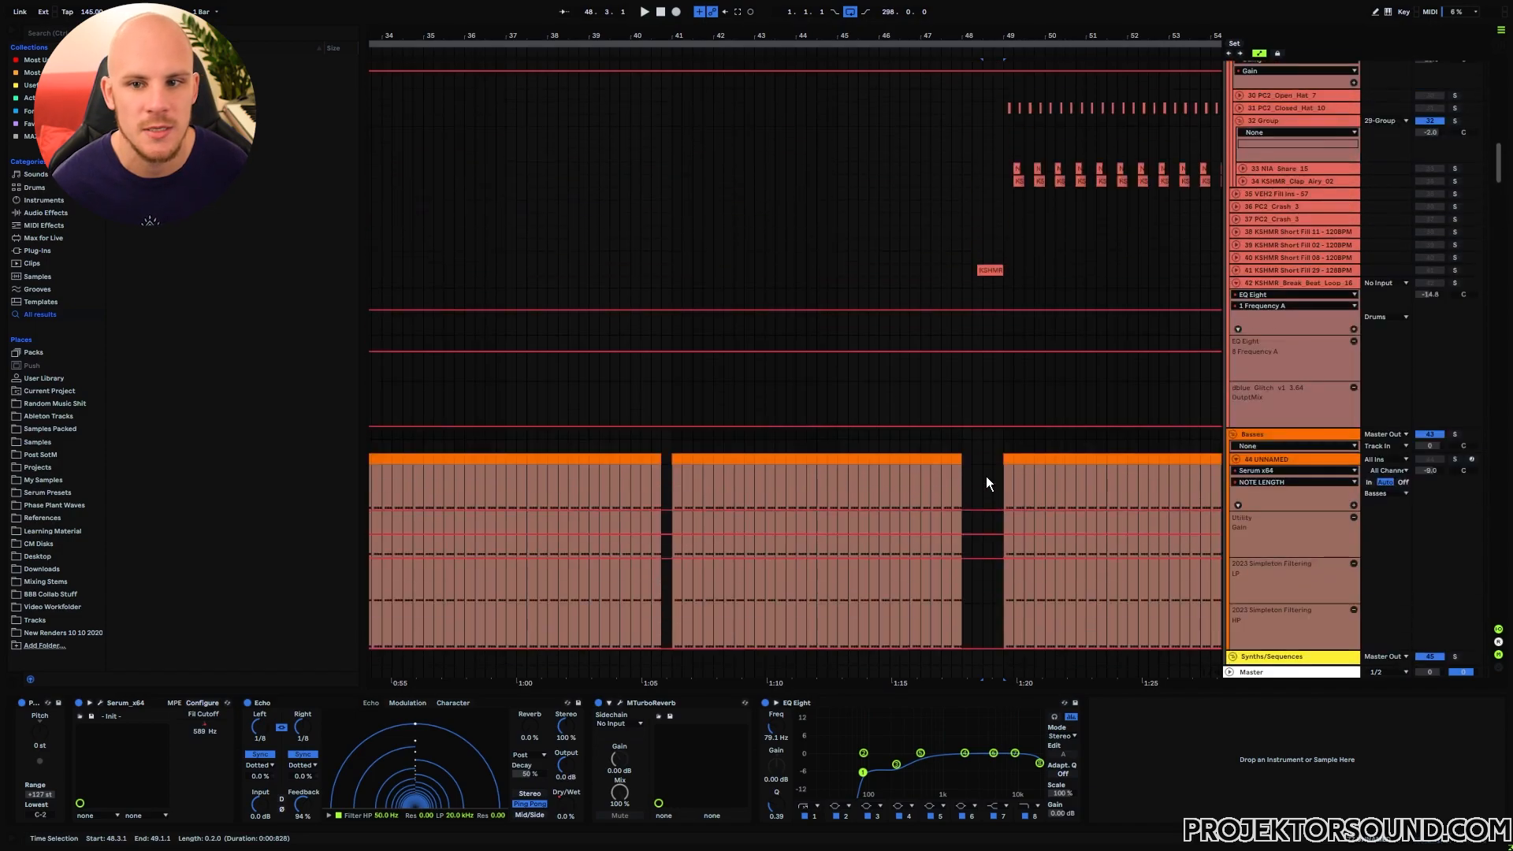
{"action": "left_click", "coordinate": [991, 565]}
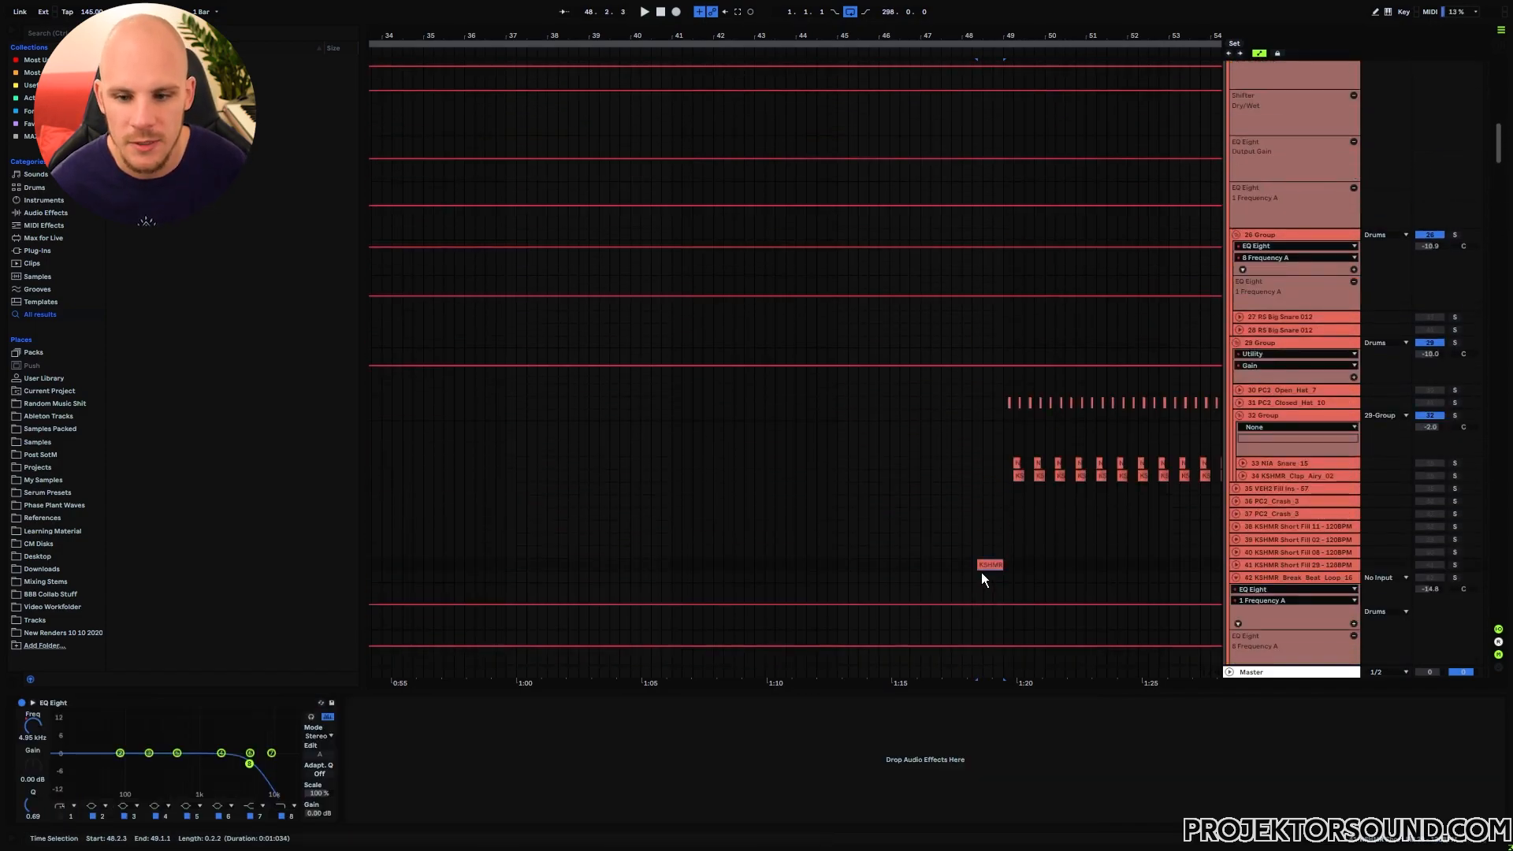
Step: Examine the gap in kick track 19 before bar 49, selecting its end from 48.3.1 to 49.1.1
{"action": "scroll", "coordinate": [981, 578], "scroll_direction": "up", "scroll_amount": 12}
{"action": "left_click_drag", "start_coordinate": [954, 340], "coordinate": [996, 345]}
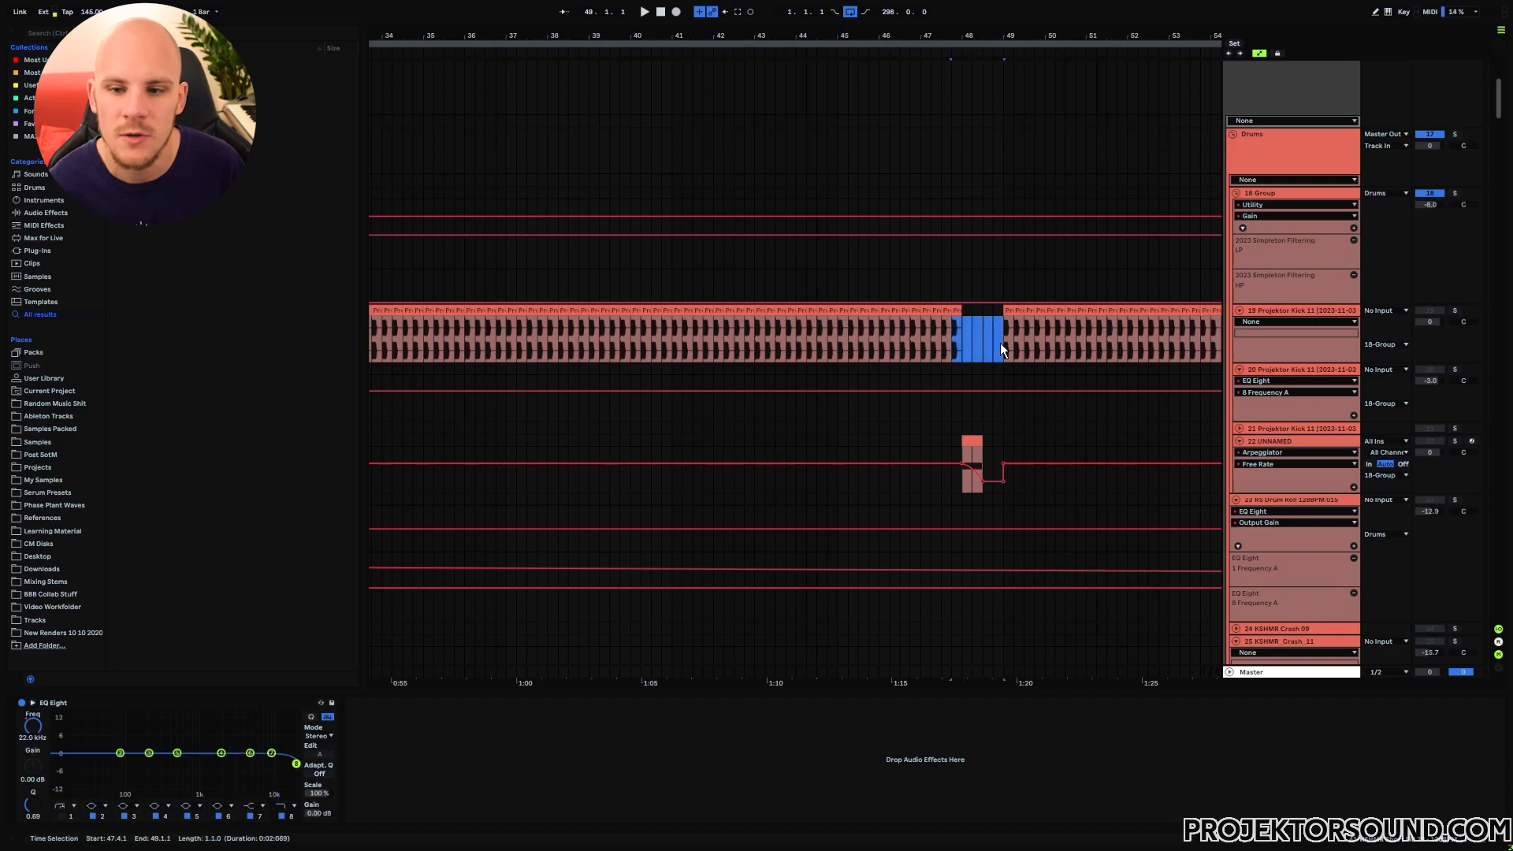
{"action": "key", "text": "Delete"}
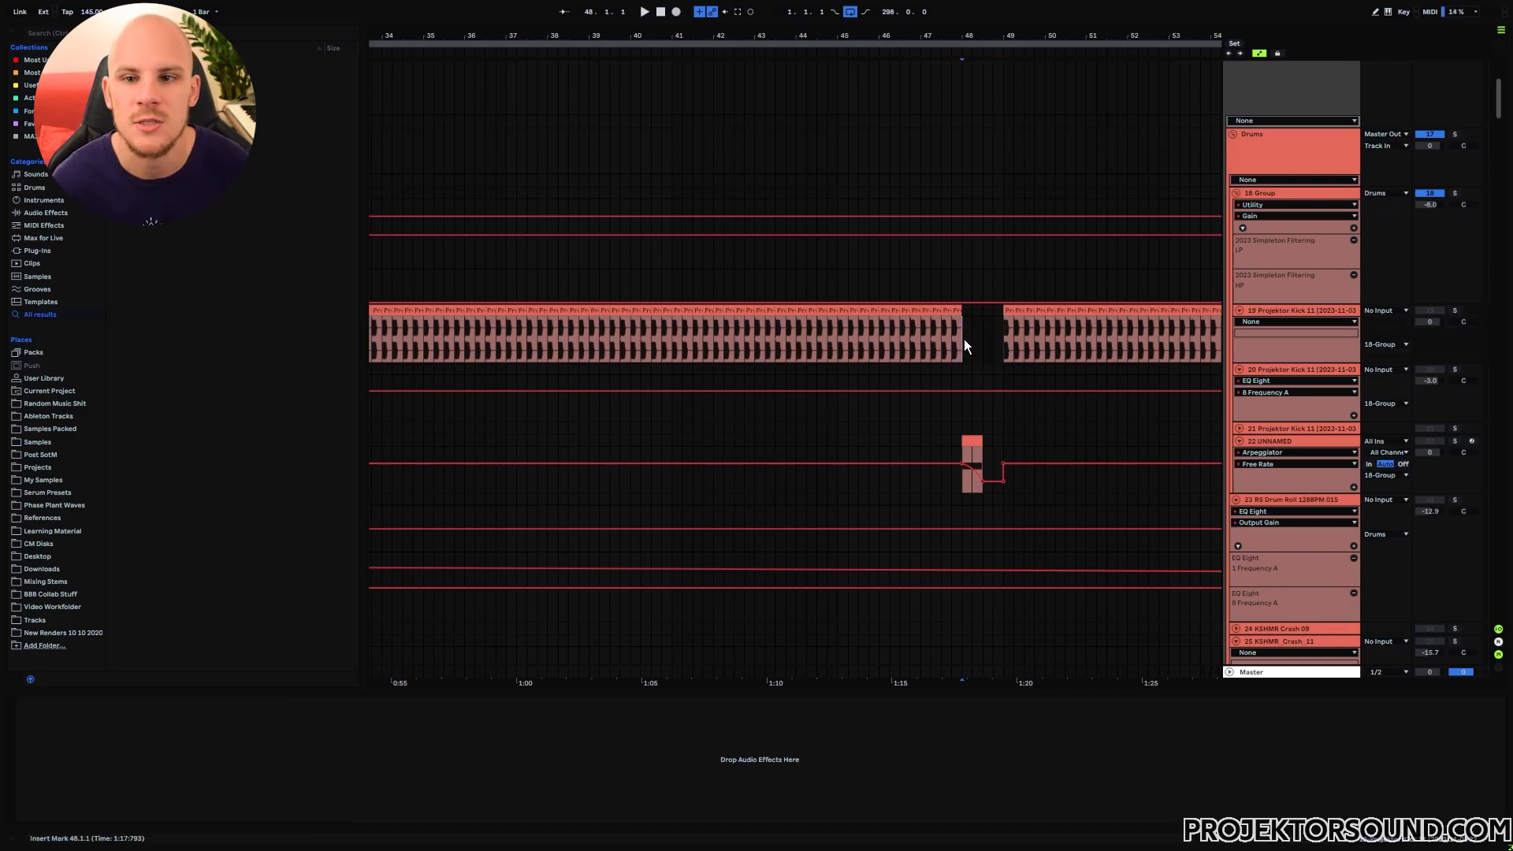
{"action": "left_click", "coordinate": [837, 307]}
{"action": "scroll", "coordinate": [837, 307], "scroll_direction": "down", "scroll_amount": 1}
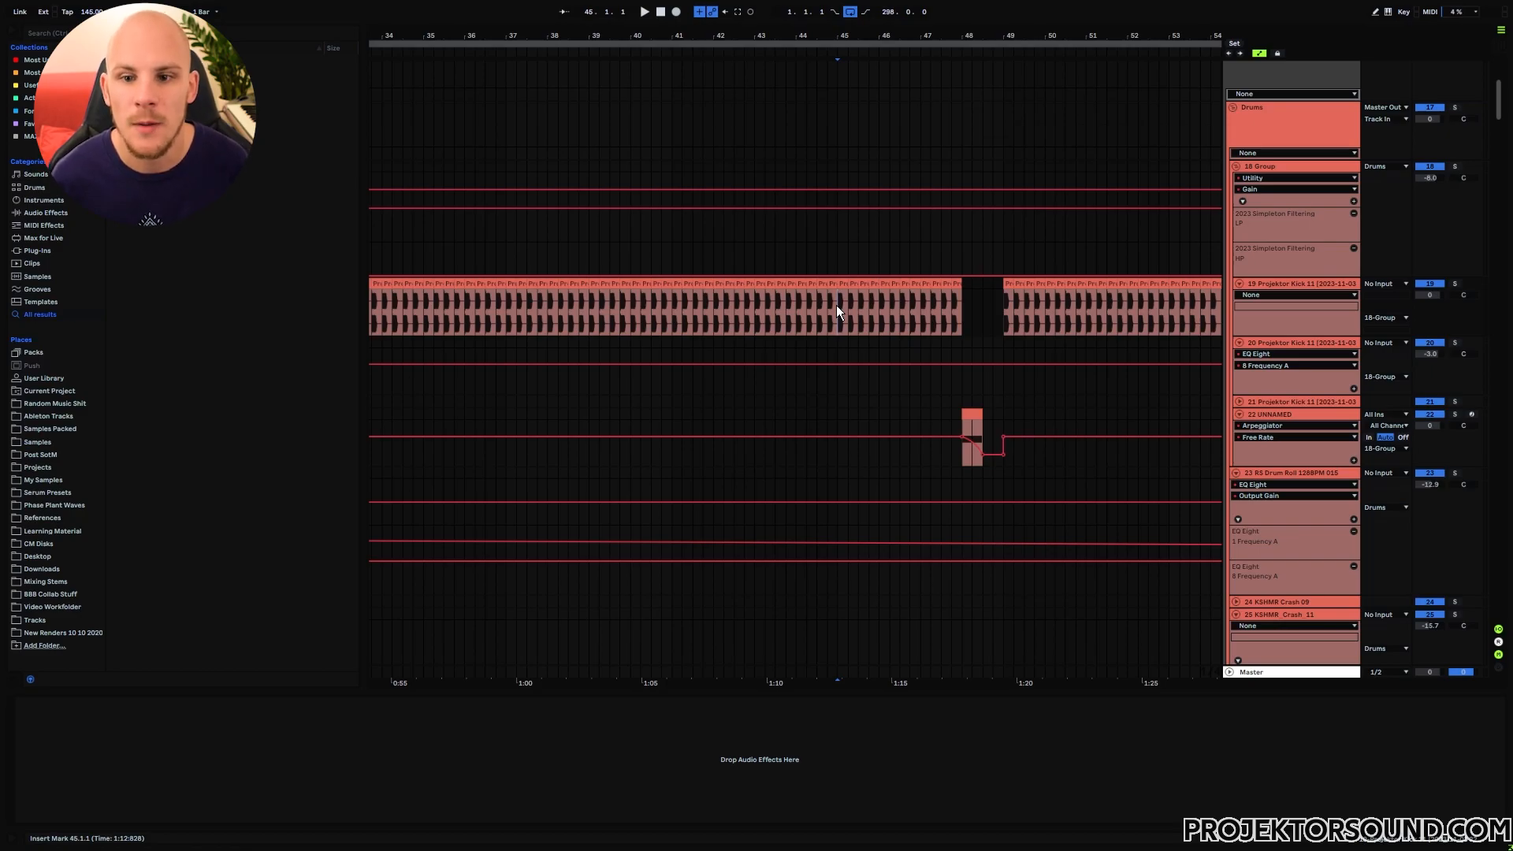
{"action": "left_click_drag", "start_coordinate": [984, 298], "coordinate": [998, 296]}
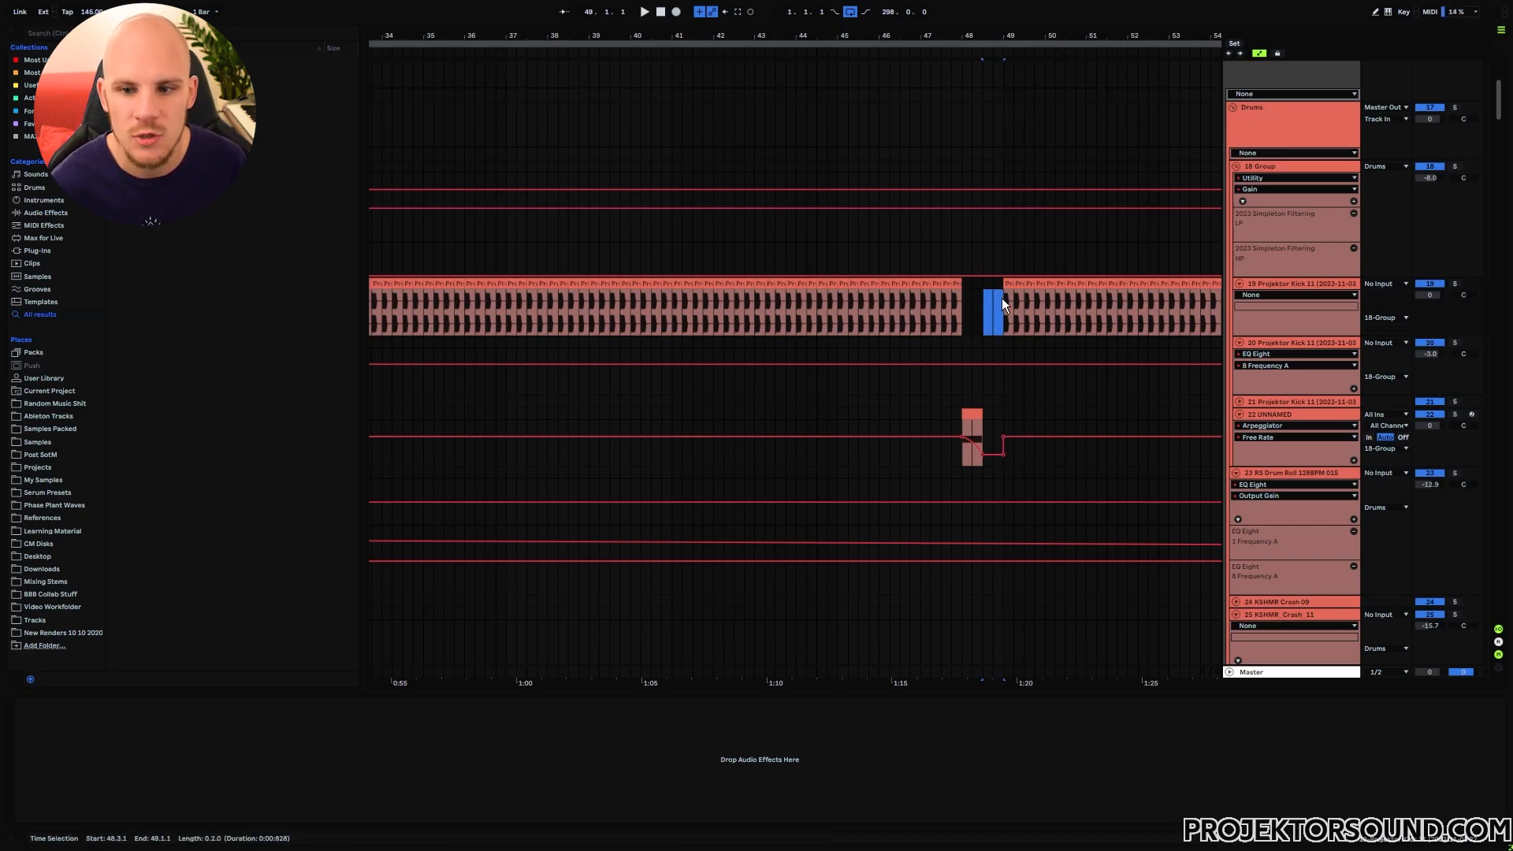
Step: Play the arrangement from 41.1.1 through the kick break and past bar 49
{"action": "left_click", "coordinate": [669, 309]}
{"action": "key", "text": "space"}
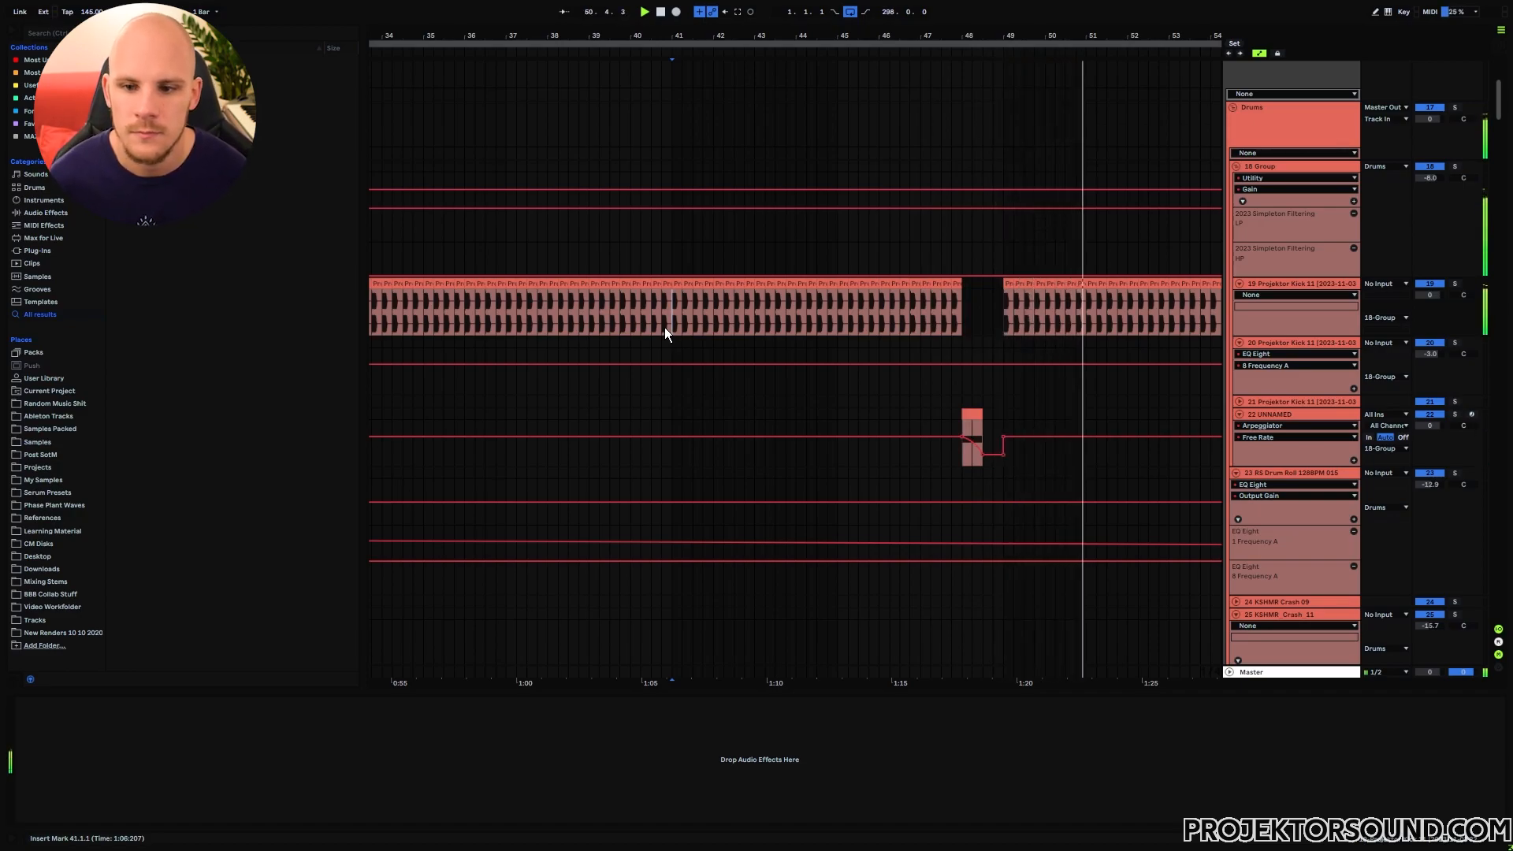
{"action": "key", "text": "space"}
Step: Place the insert marker at the start of track 69's clip at 48.1.1 and solo that track
{"action": "left_click_drag", "start_coordinate": [1497, 98], "coordinate": [1480, 341]}
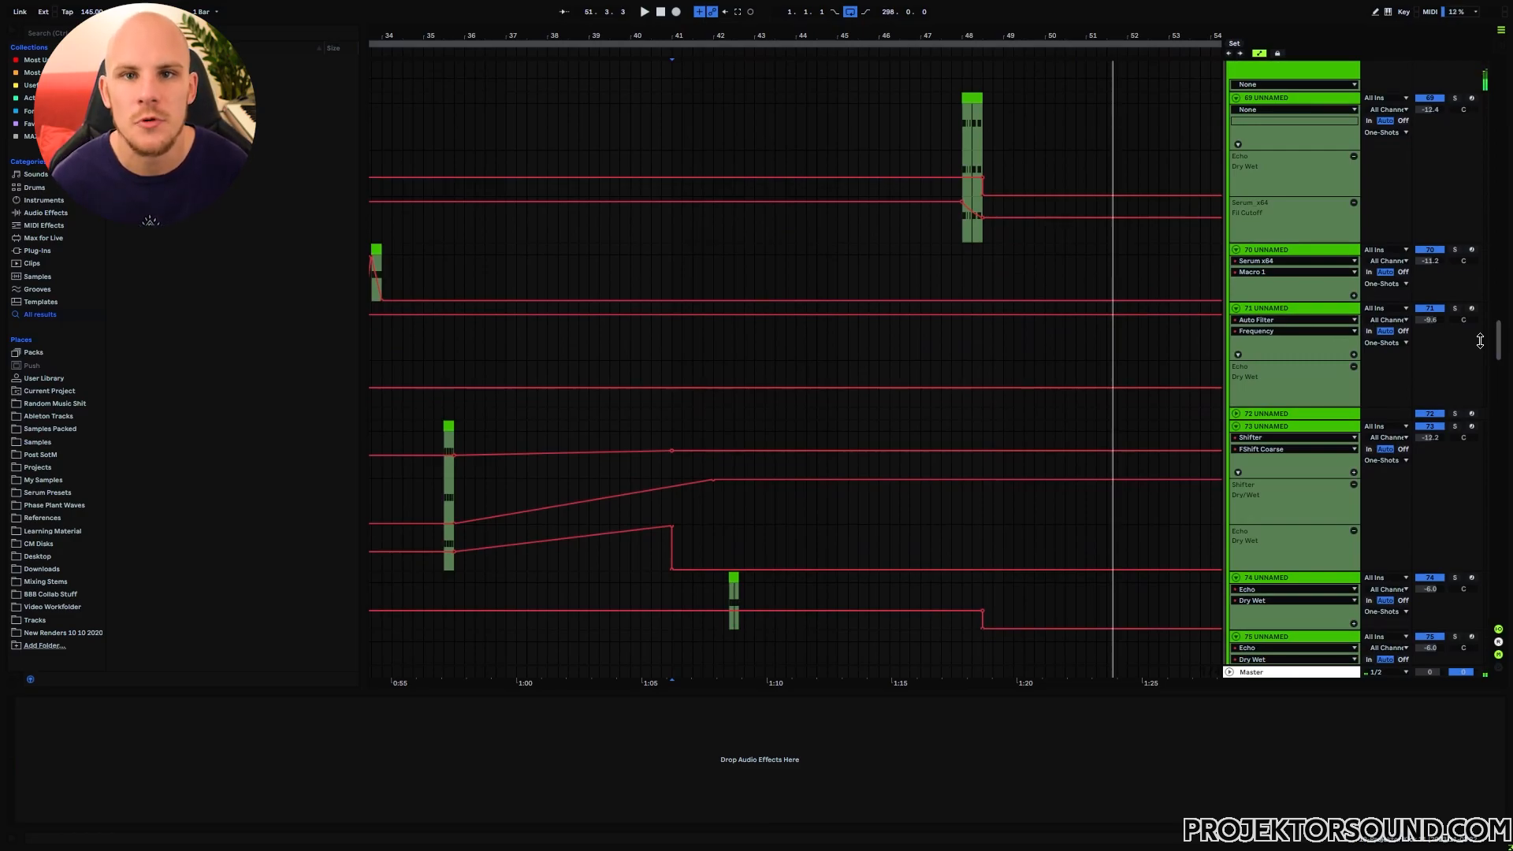
{"action": "left_click_drag", "start_coordinate": [965, 106], "coordinate": [976, 127]}
{"action": "left_click", "coordinate": [967, 130]}
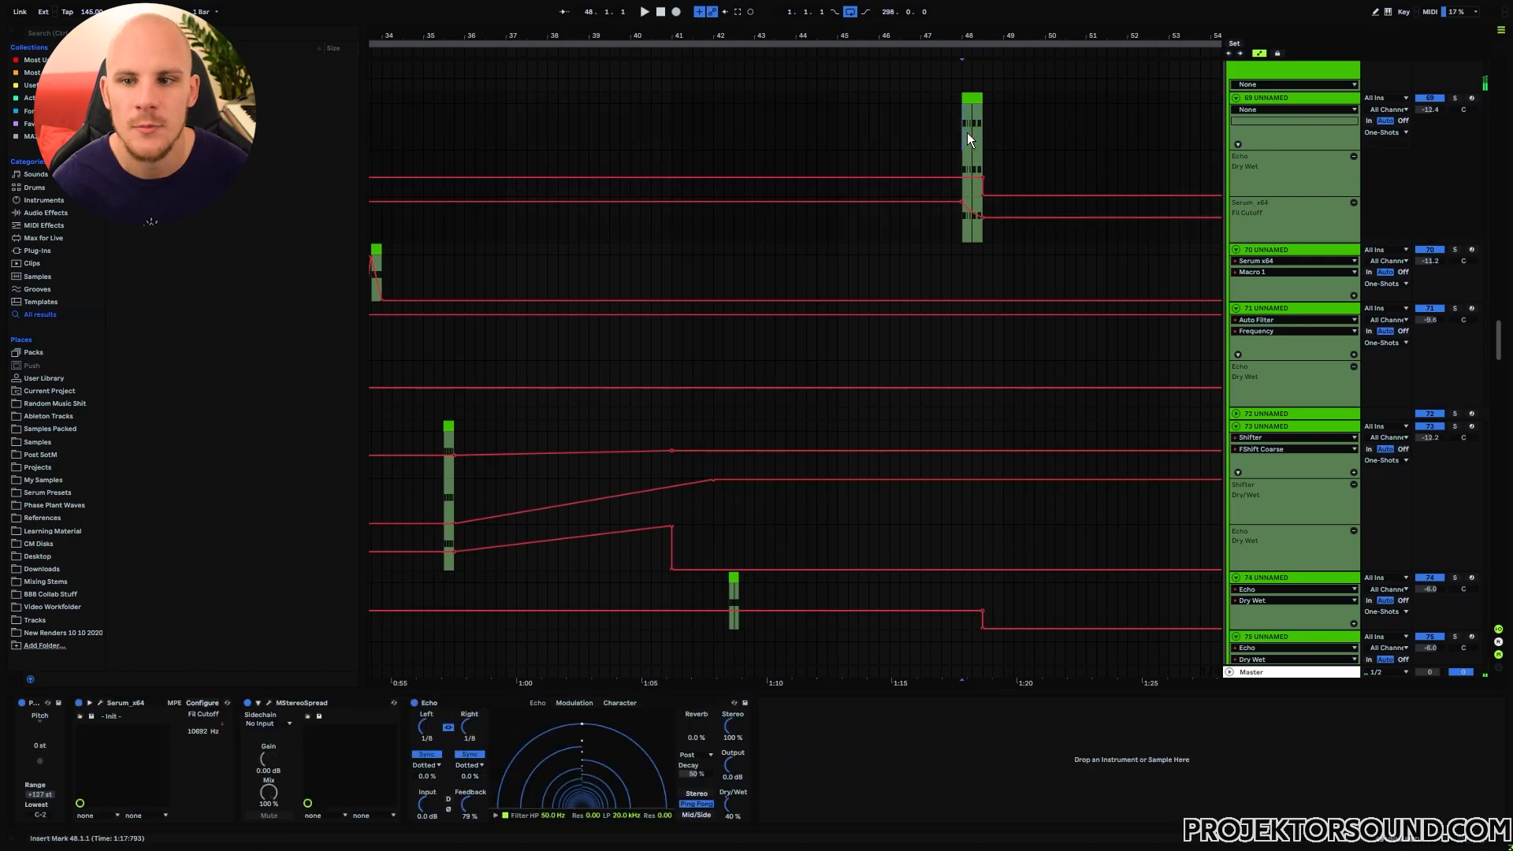
{"action": "left_click", "coordinate": [1455, 98]}
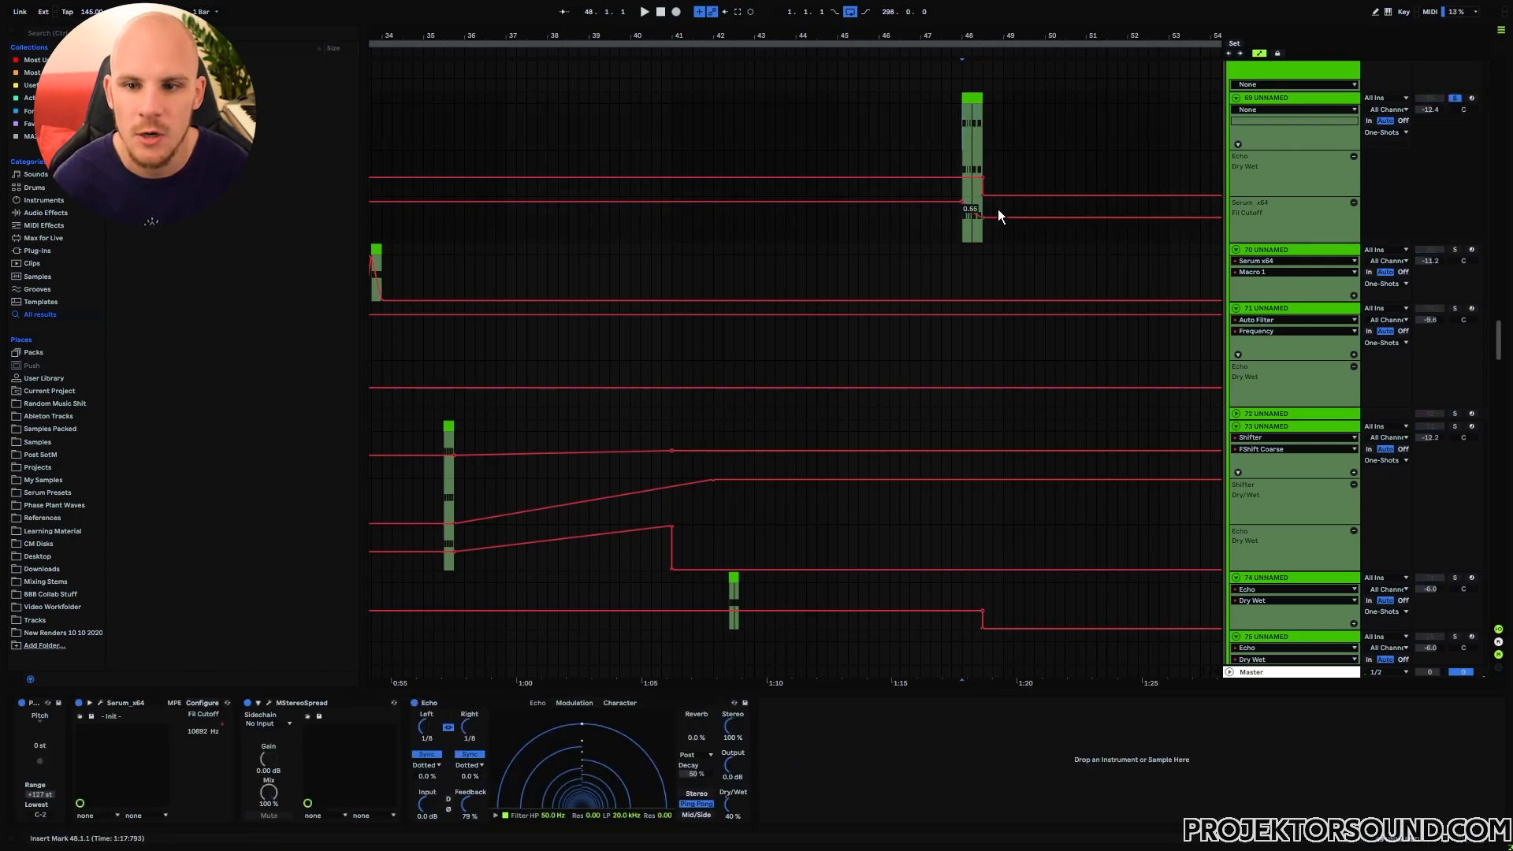
{"action": "scroll", "coordinate": [988, 156], "scroll_direction": "up", "scroll_amount": 10}
{"action": "scroll", "coordinate": [990, 183], "scroll_direction": "up", "scroll_amount": 10}
{"action": "scroll", "coordinate": [990, 183], "scroll_direction": "up", "scroll_amount": 15}
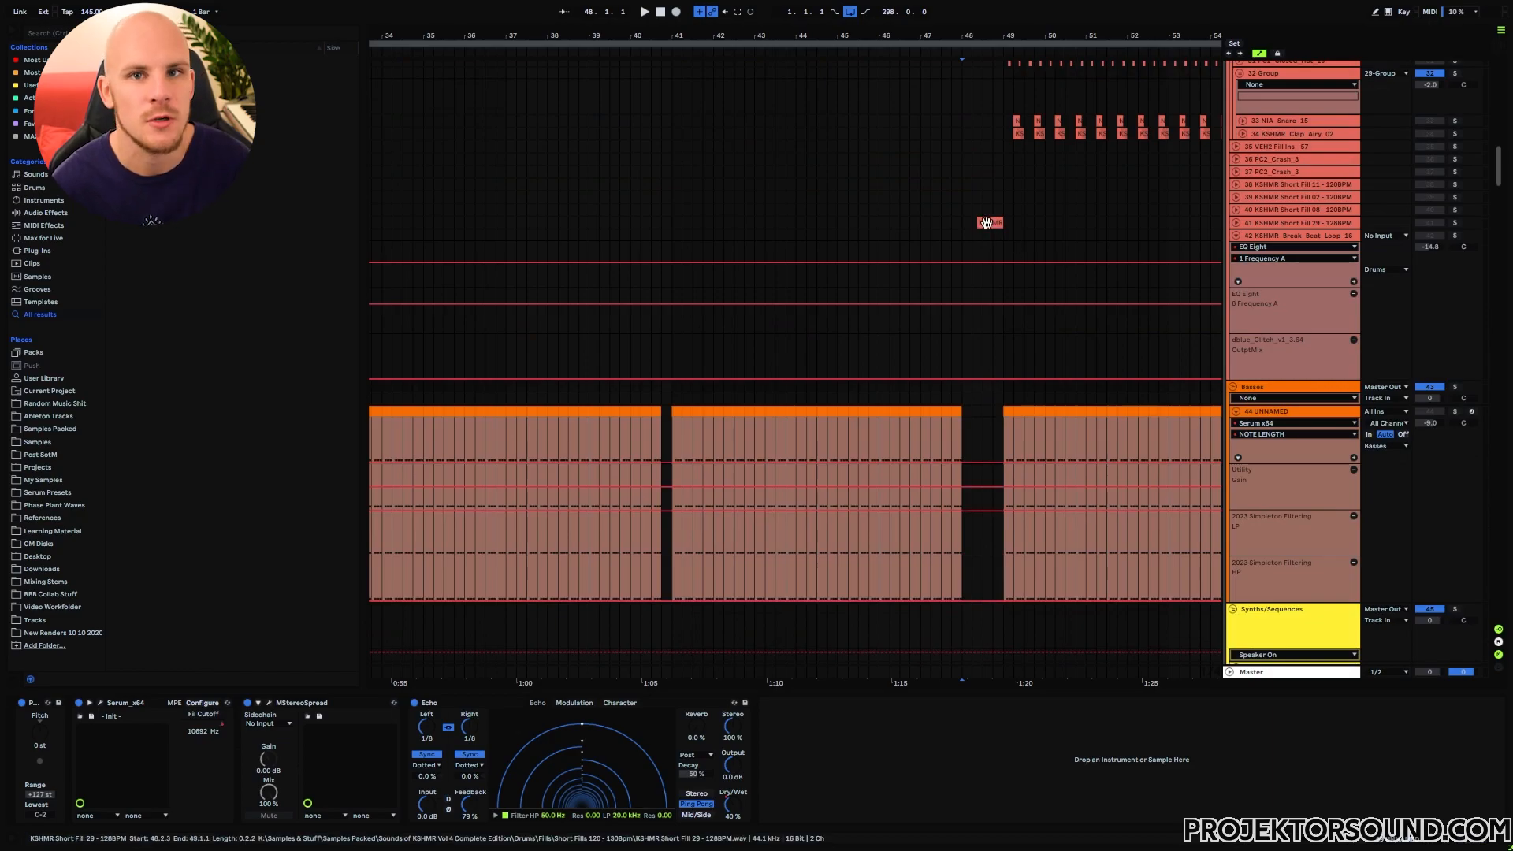
{"action": "left_click_drag", "start_coordinate": [1502, 170], "coordinate": [1505, 348]}
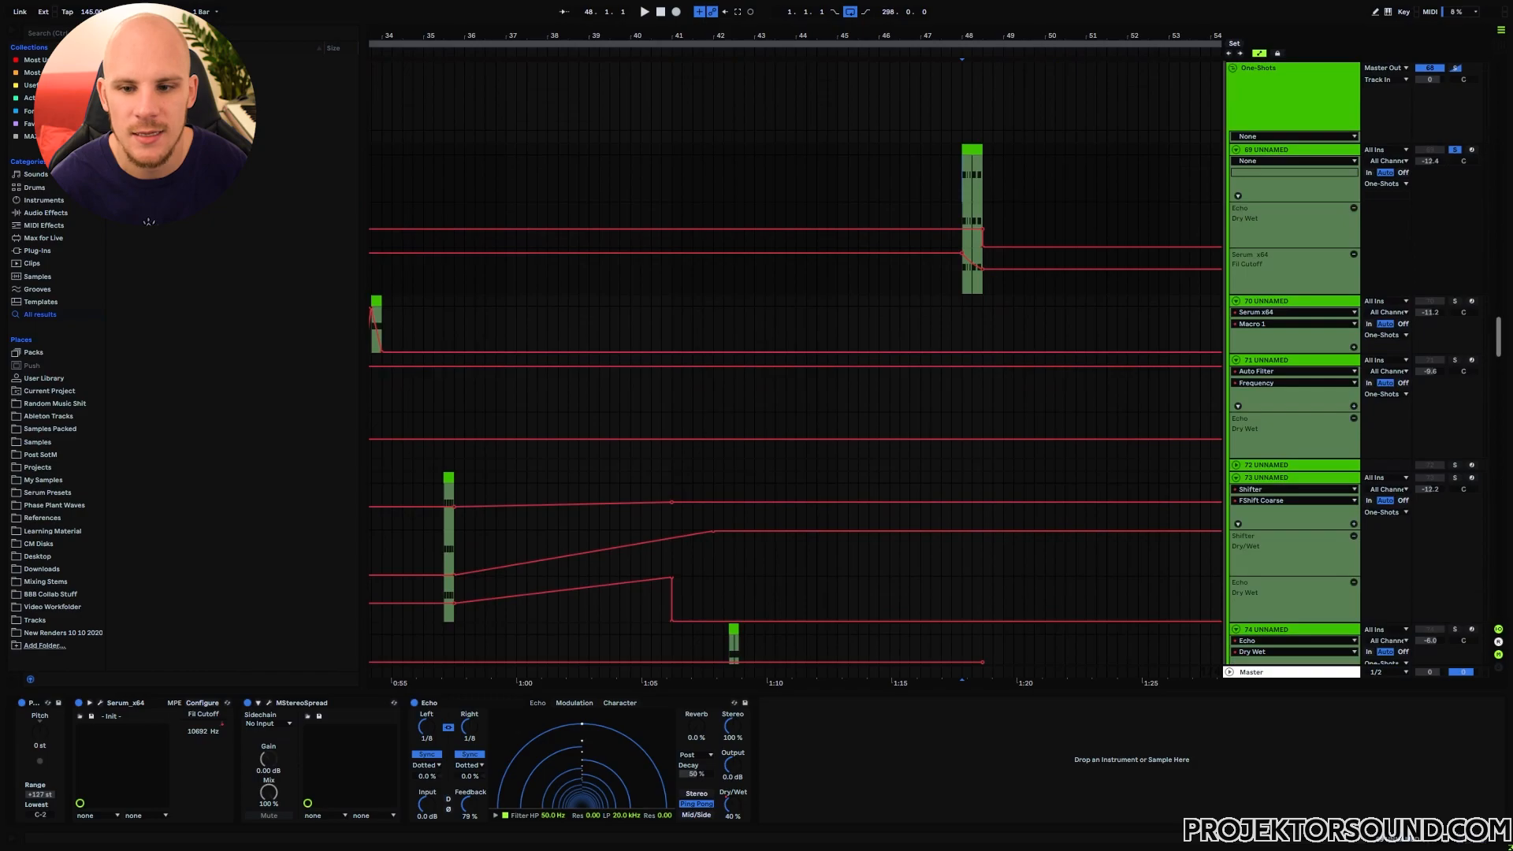
Step: Select the EQ Eight 1 Frequency A automation of track 121 from bar 201 to bar 209
{"action": "scroll", "coordinate": [943, 286], "scroll_direction": "down", "scroll_amount": 15}
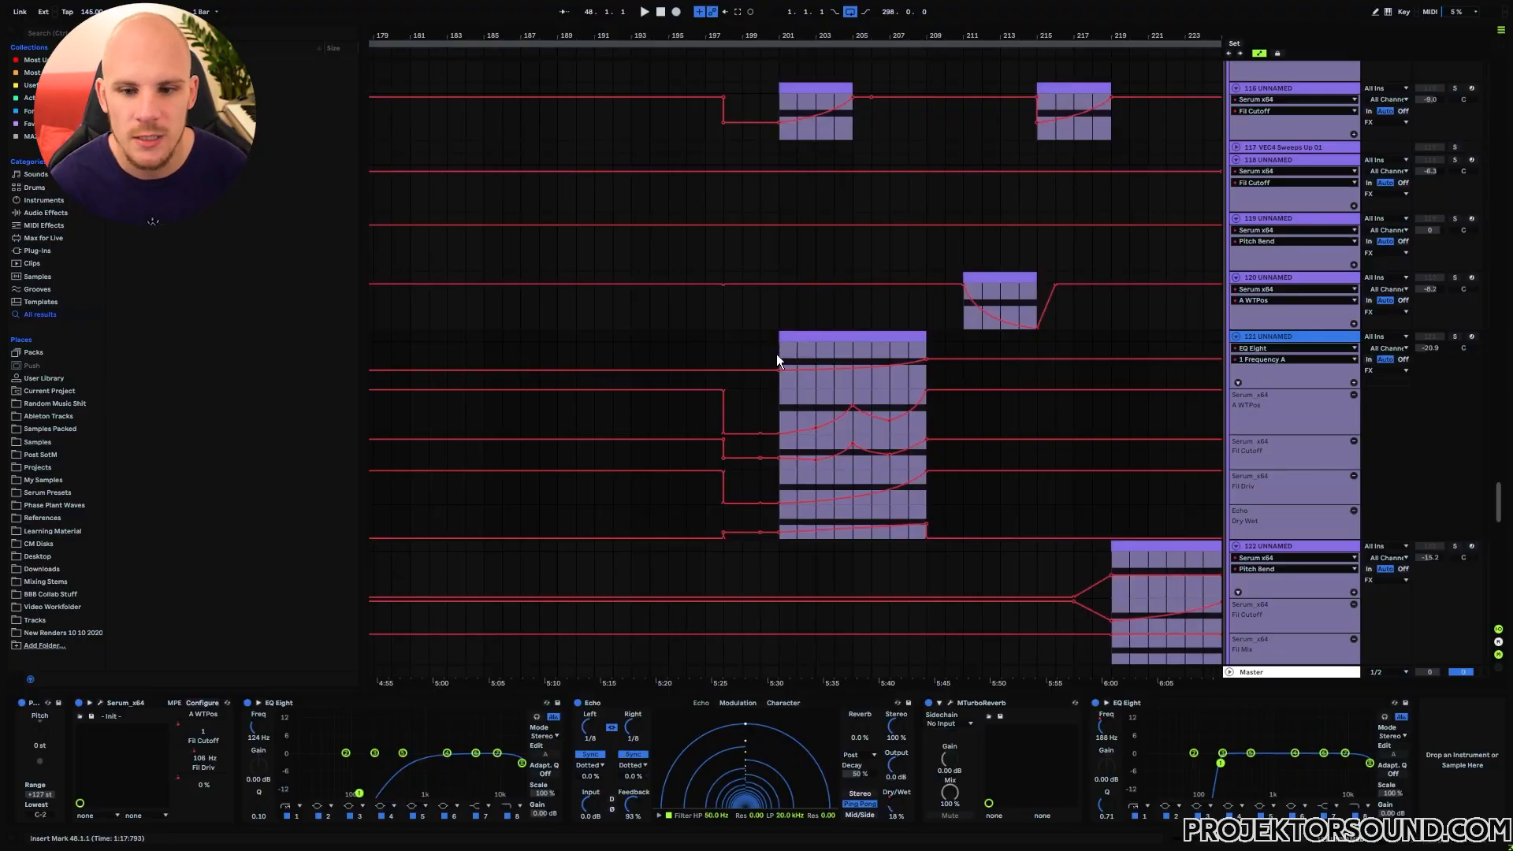
{"action": "left_click_drag", "start_coordinate": [777, 356], "coordinate": [922, 355]}
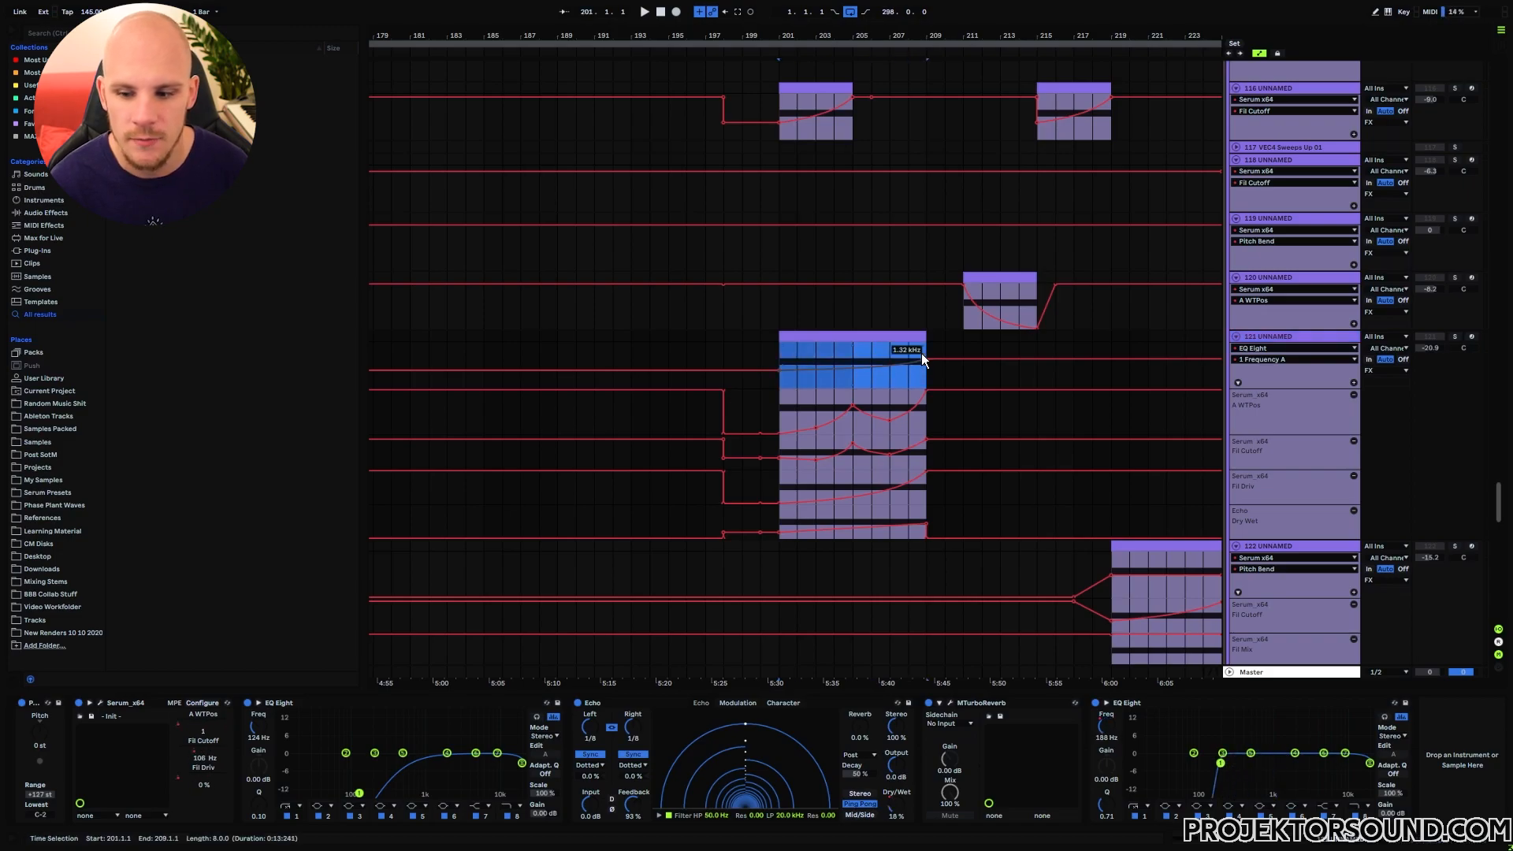
{"action": "left_click", "coordinate": [779, 353]}
{"action": "left_click_drag", "start_coordinate": [786, 353], "coordinate": [926, 361]}
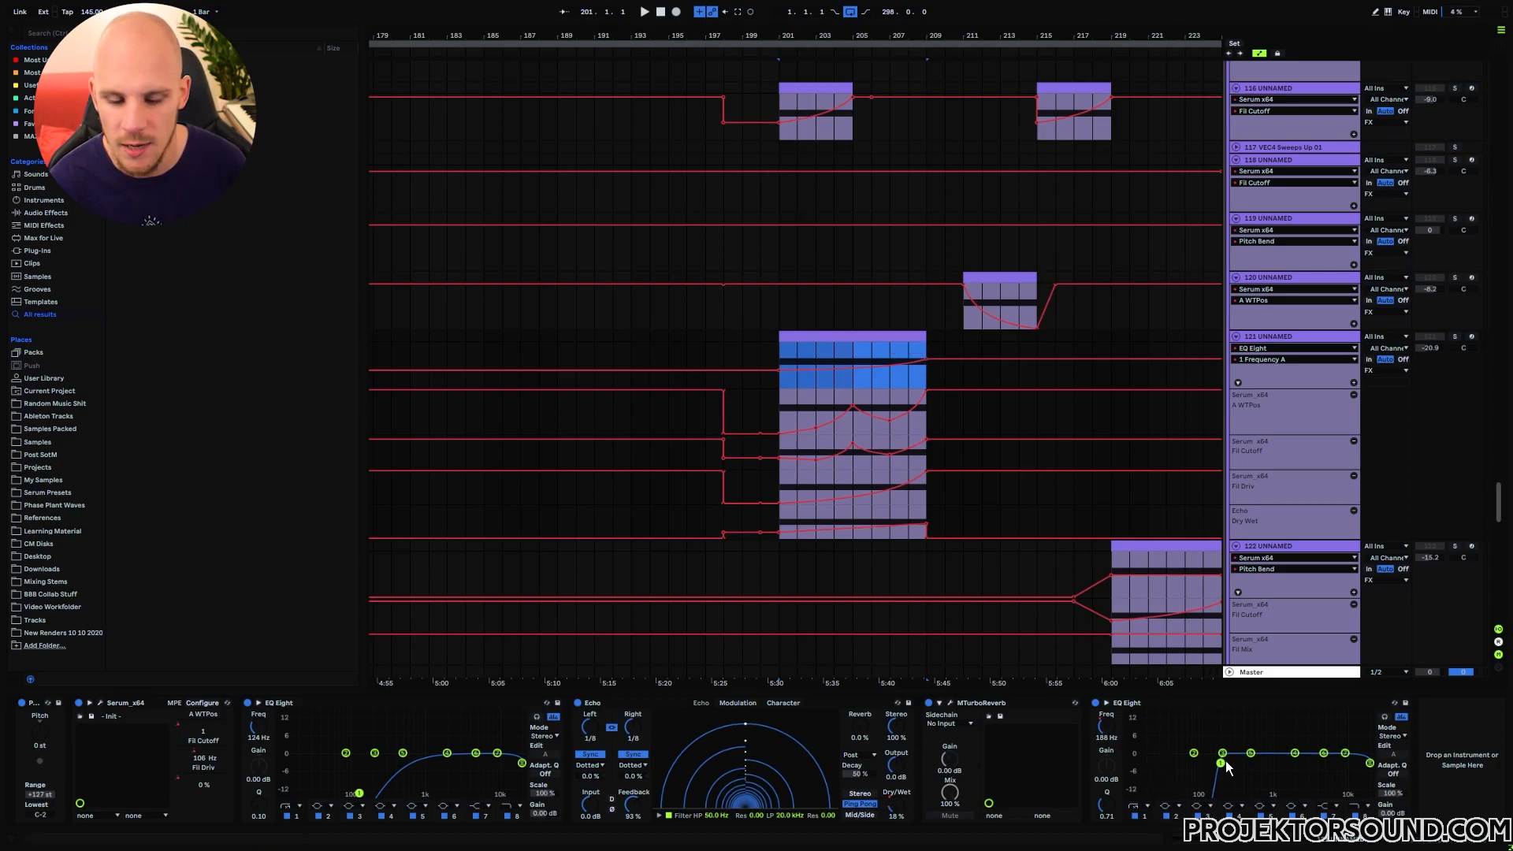
Step: Select track 121's Serum A WTPos automation from bar 201 to 209, followed by its Fil Cutoff and Fil Driv automation
{"action": "left_click", "coordinate": [782, 408]}
{"action": "left_click_drag", "start_coordinate": [783, 404], "coordinate": [920, 418]}
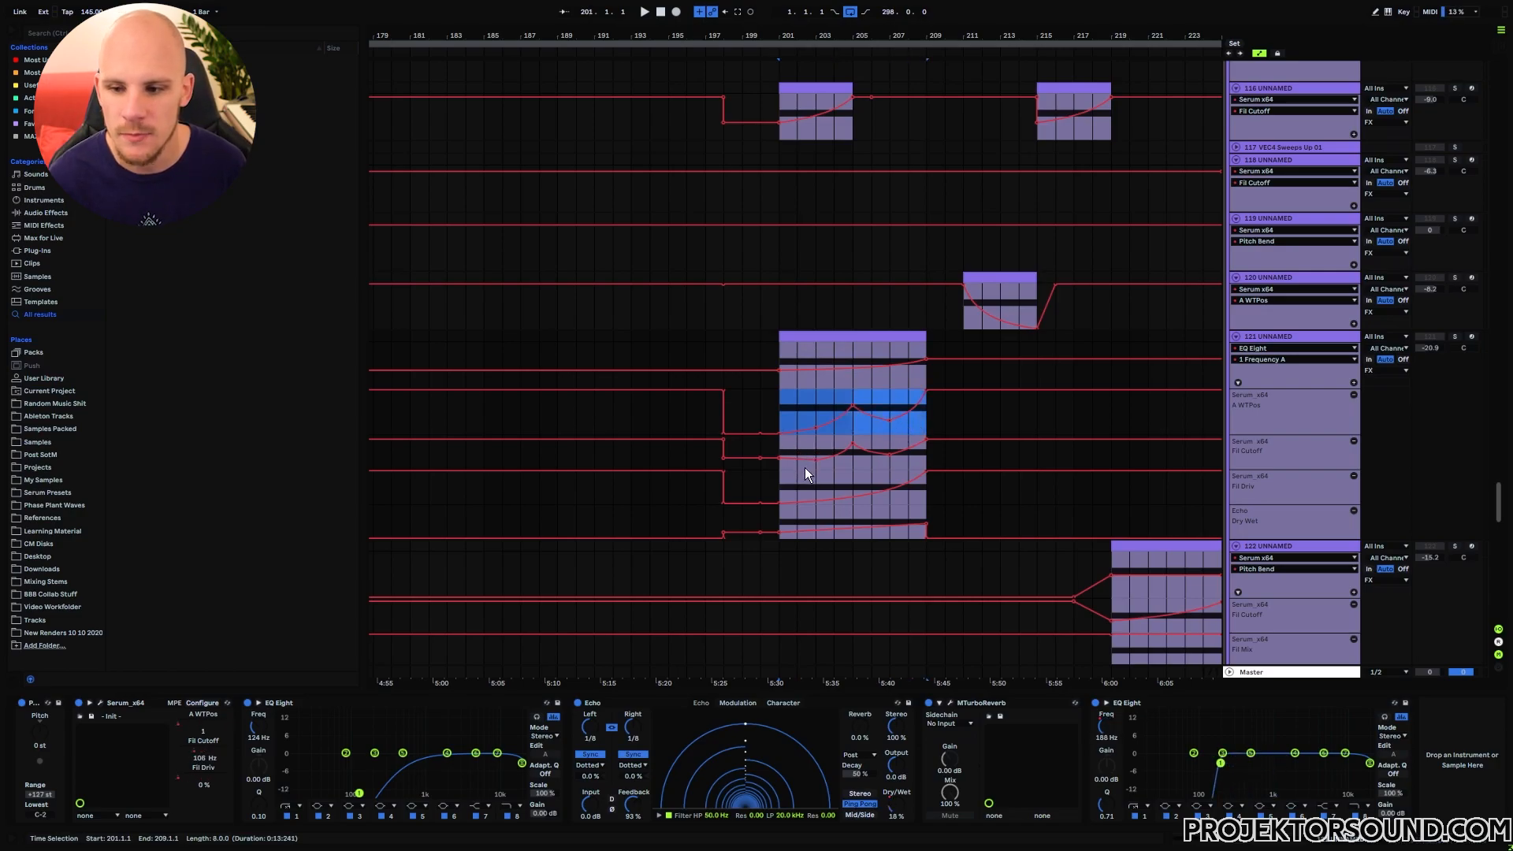
{"action": "left_click_drag", "start_coordinate": [796, 468], "coordinate": [923, 469]}
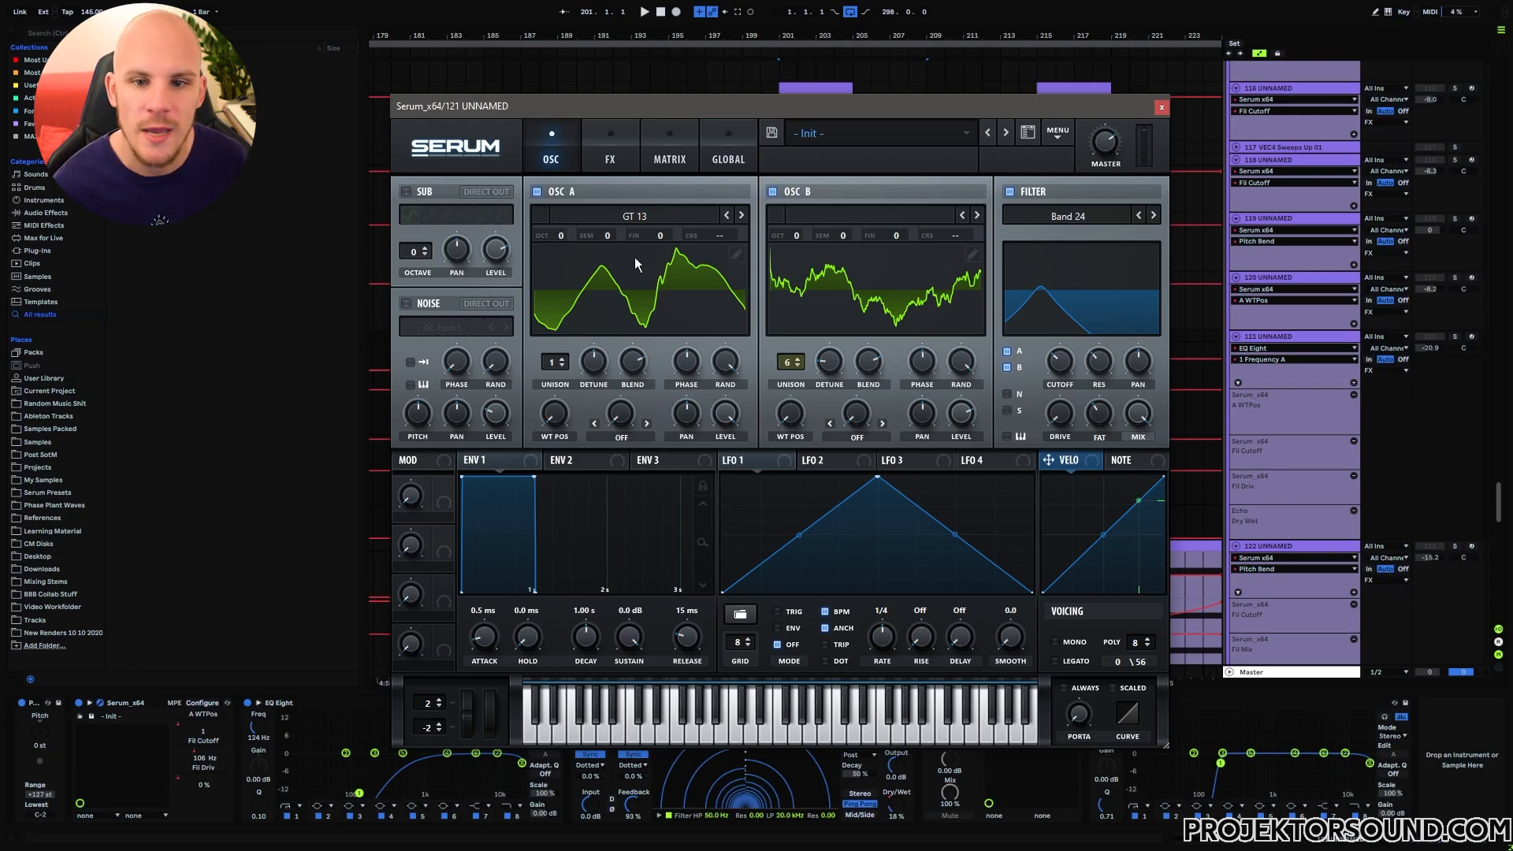
Step: Check the FX page of track 121's Serum, return to the oscillator page and close the plug-in window
{"action": "left_click", "coordinate": [610, 154]}
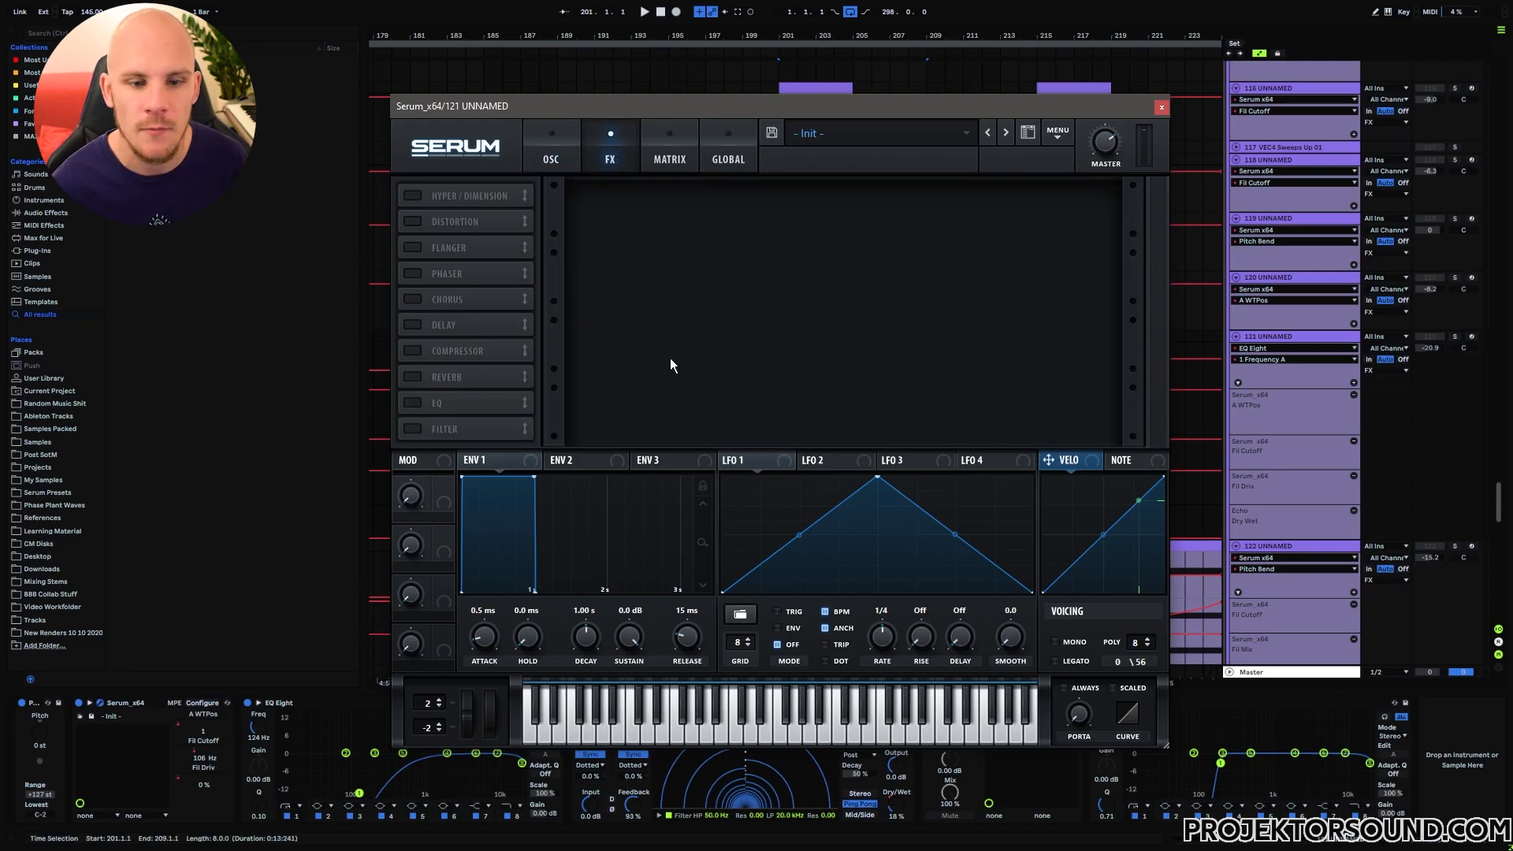
{"action": "left_click", "coordinate": [577, 168]}
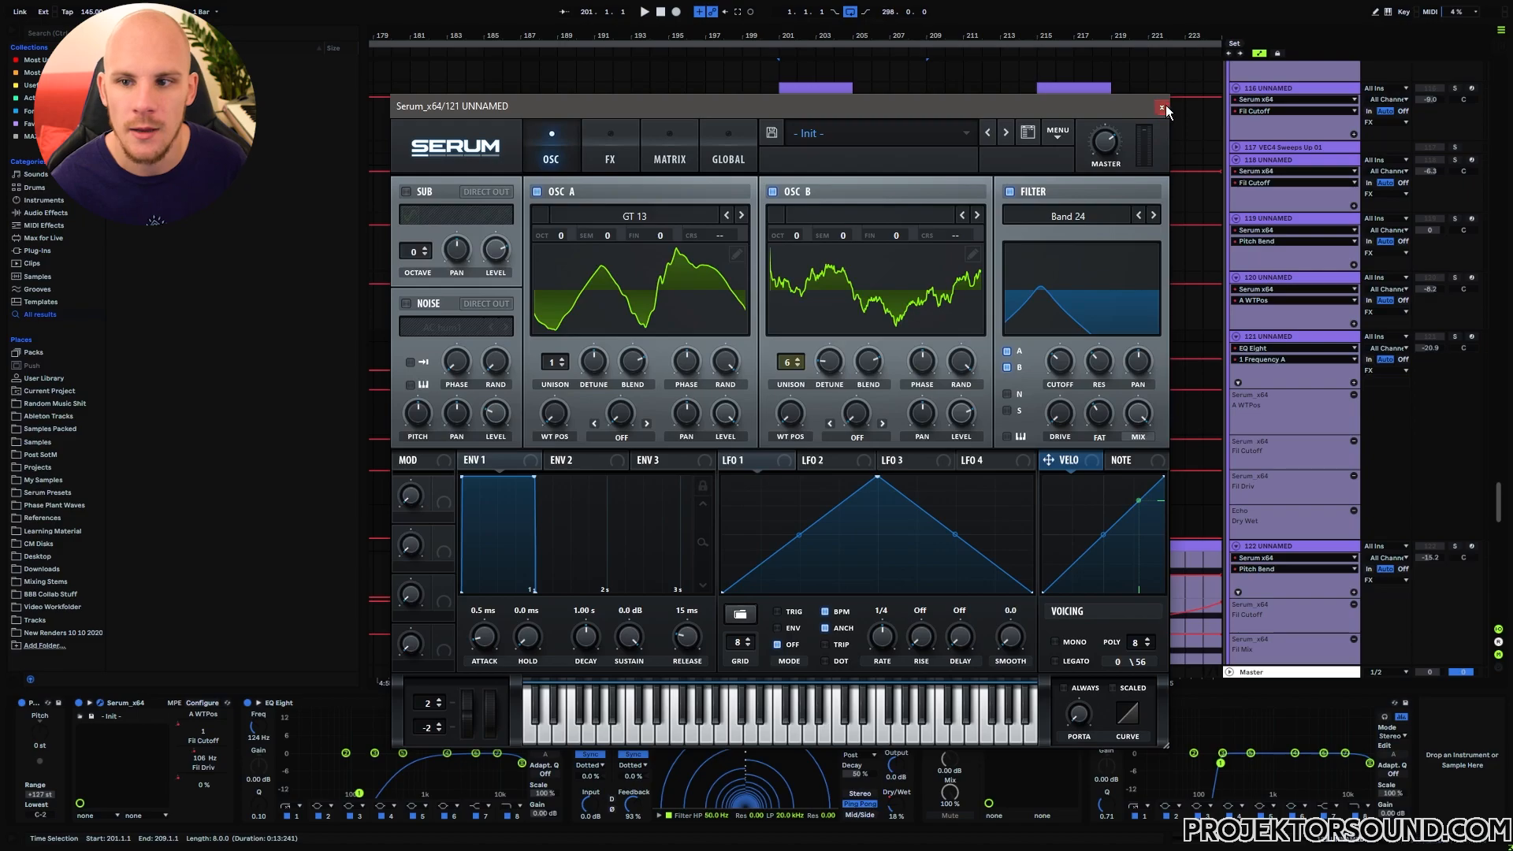
{"action": "left_click", "coordinate": [1162, 106]}
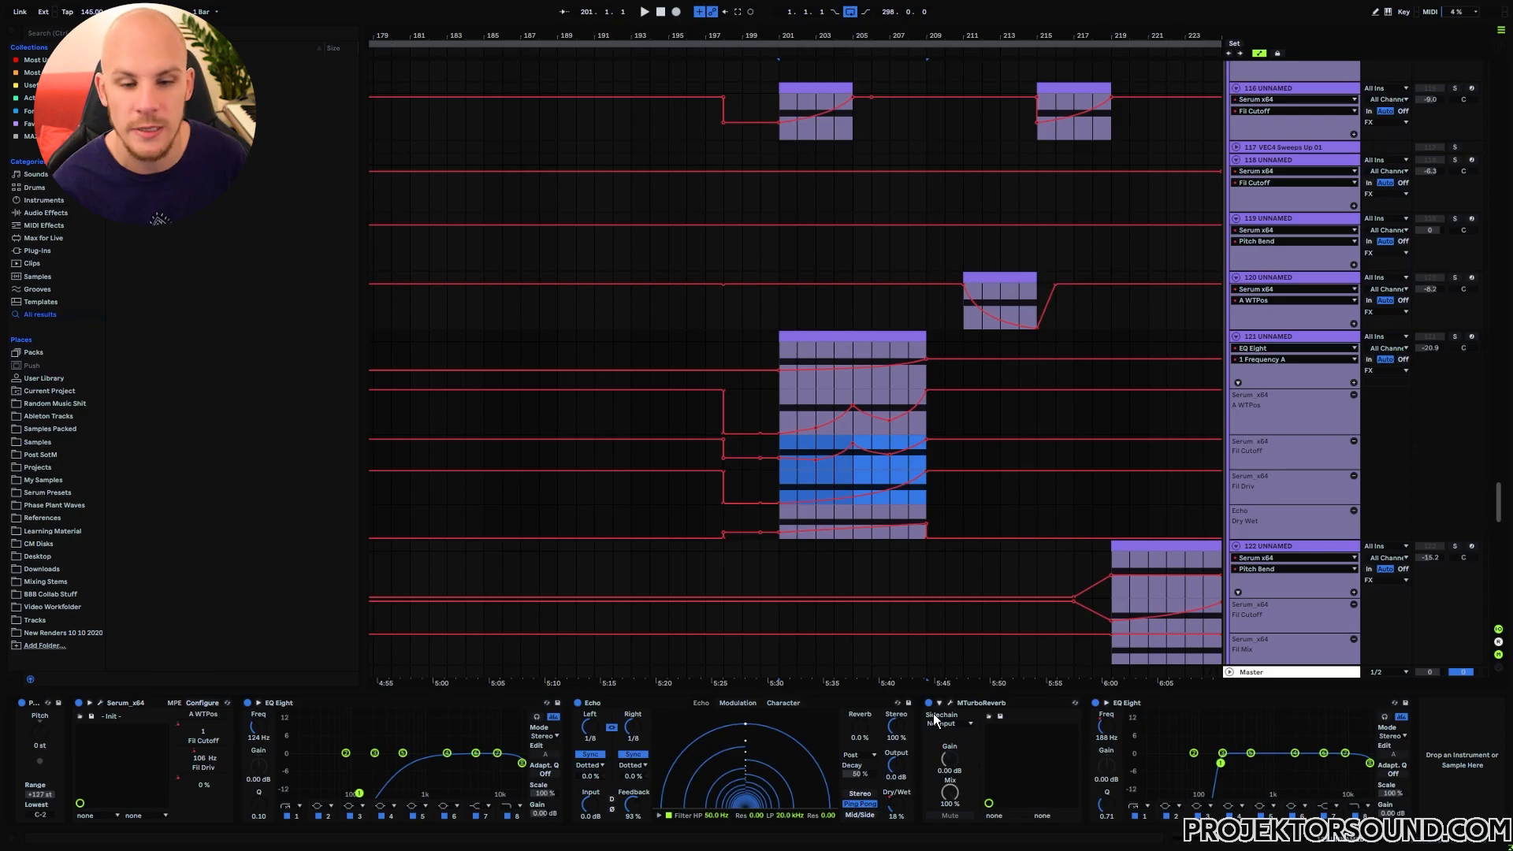
Step: Inspect the EQ Eight and Echo devices of track 121 and its EQ frequency automation from bar 201 to 209
{"action": "left_click", "coordinate": [280, 703]}
{"action": "left_click", "coordinate": [609, 703]}
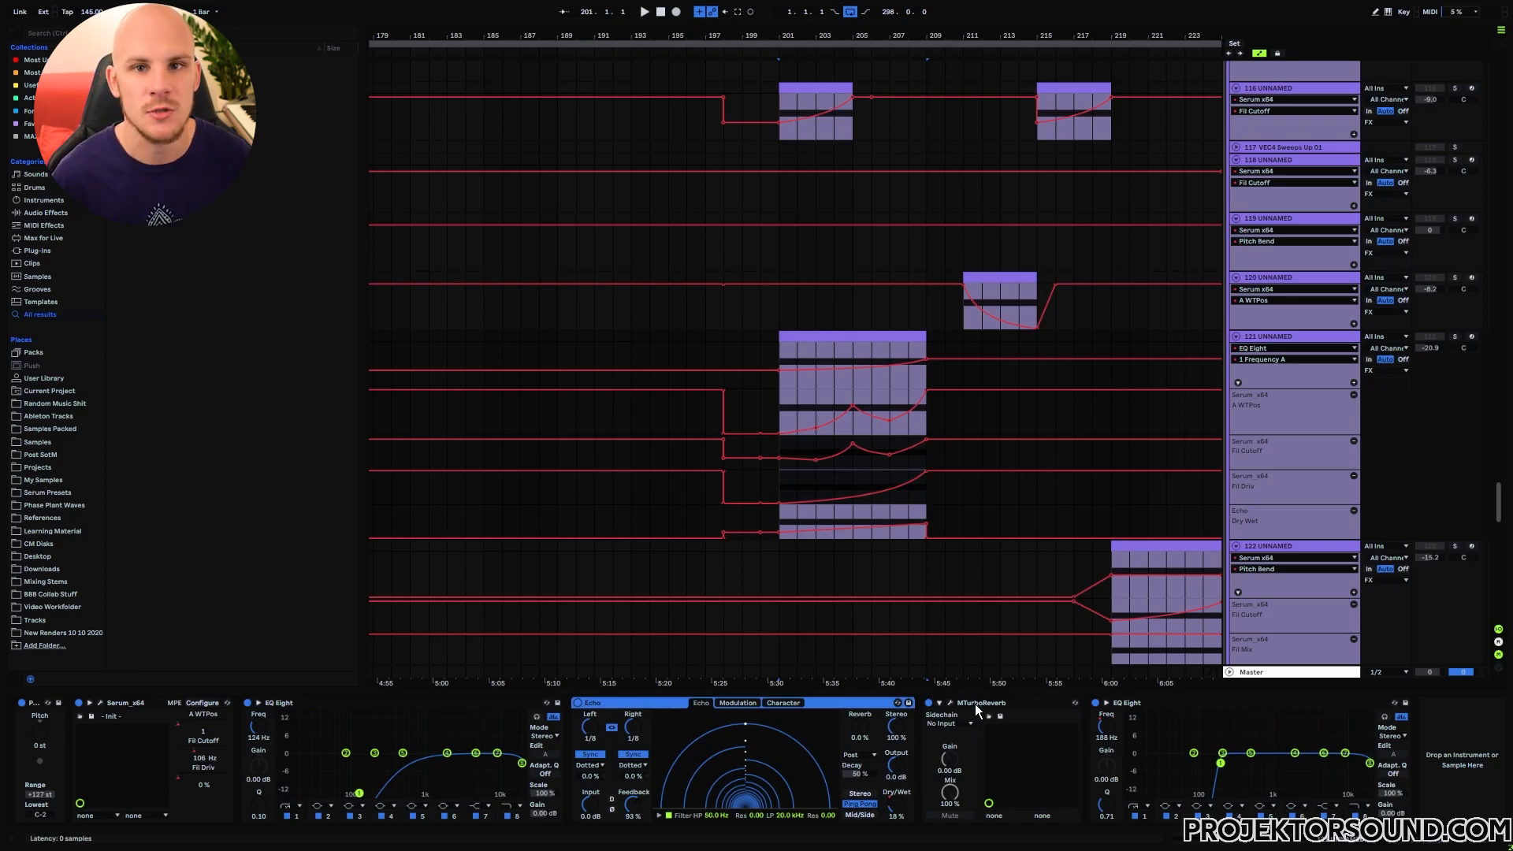
{"action": "left_click", "coordinate": [776, 363]}
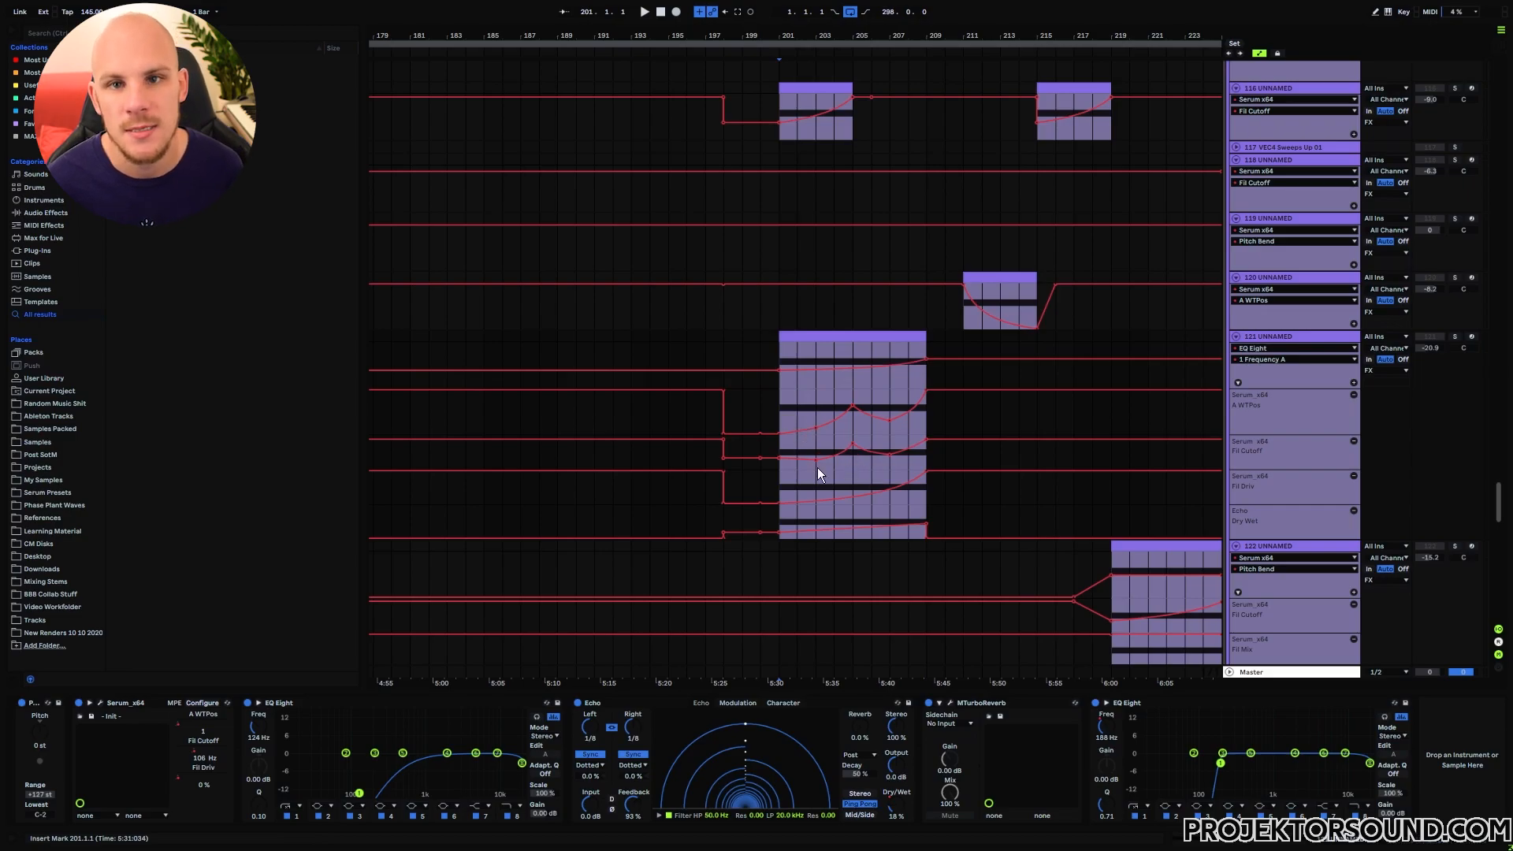
{"action": "left_click", "coordinate": [896, 808]}
{"action": "left_click_drag", "start_coordinate": [781, 360], "coordinate": [928, 364]}
{"action": "left_click", "coordinate": [937, 350]}
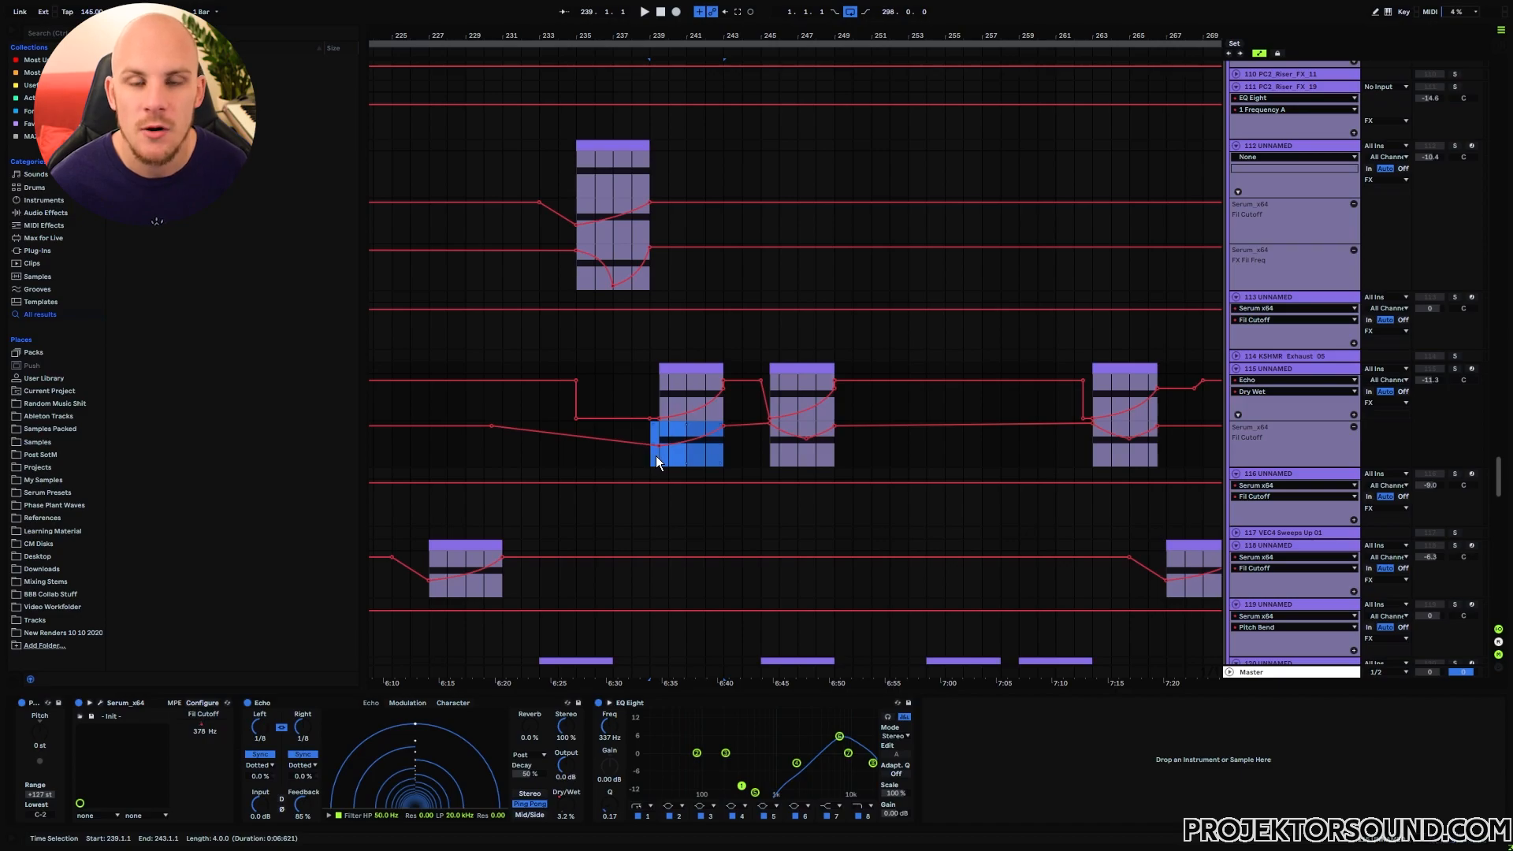
Step: Select track 115's Serum Fil Cutoff automation from 239.1.1 to 243.1.1, followed by its Echo Dry/Wet automation
{"action": "left_click", "coordinate": [660, 463]}
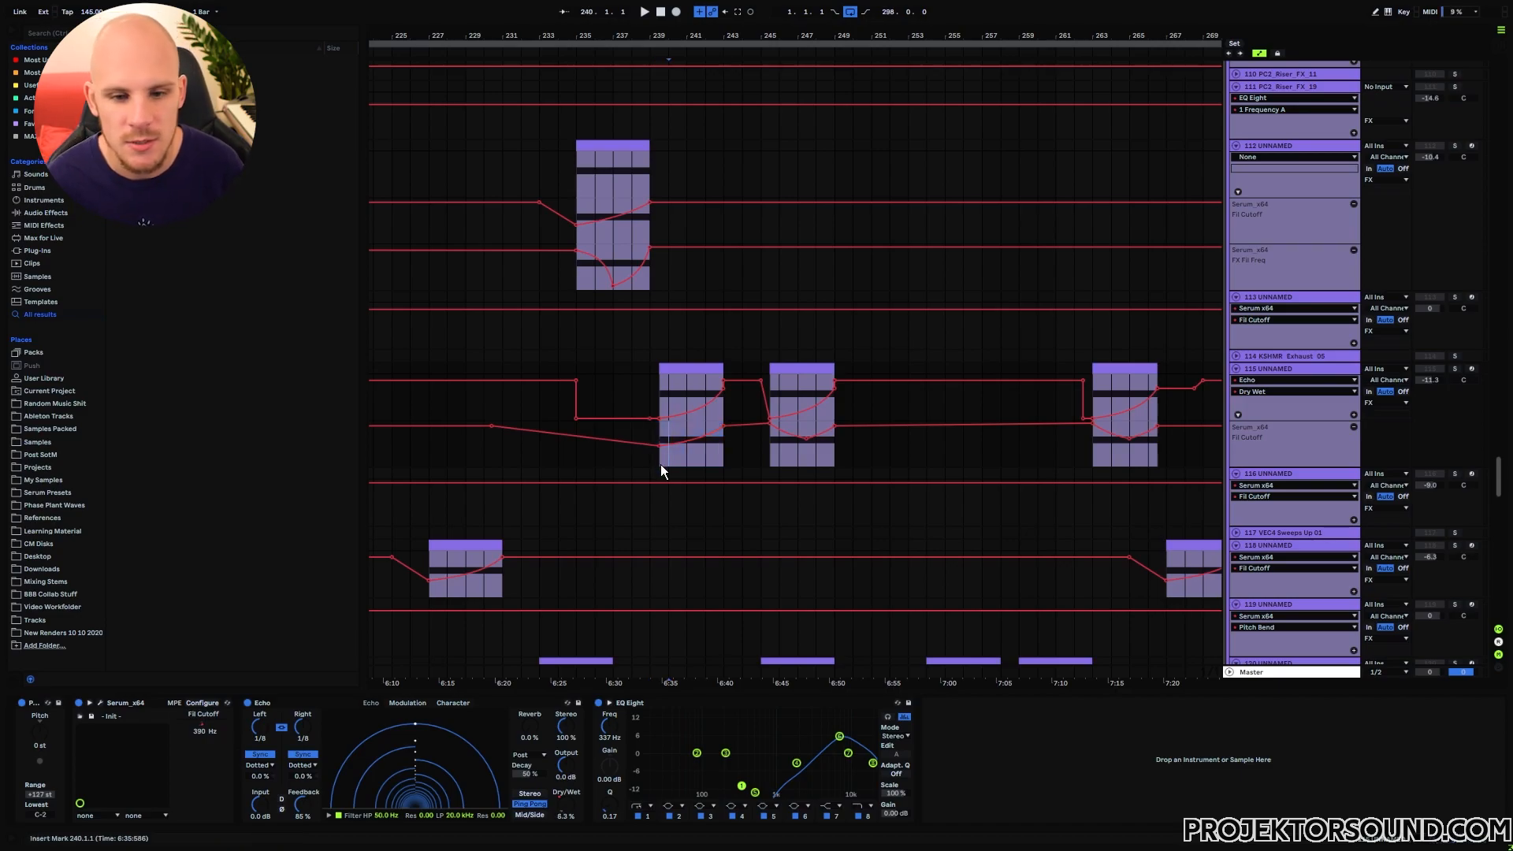
{"action": "left_click_drag", "start_coordinate": [650, 460], "coordinate": [724, 460]}
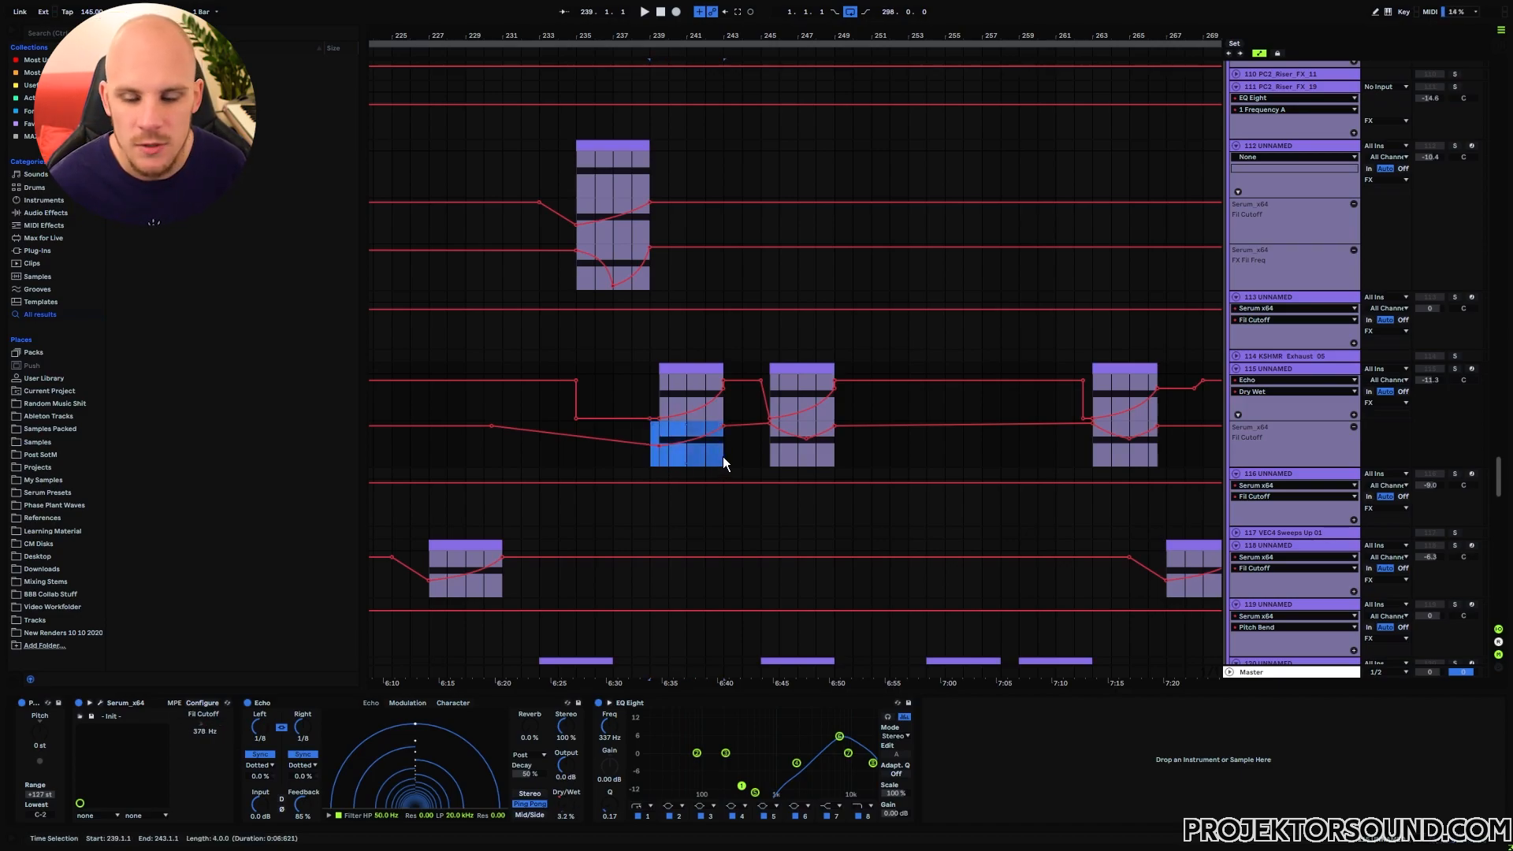
{"action": "left_click_drag", "start_coordinate": [657, 399], "coordinate": [728, 405]}
Step: Solo track 115, play its effect clips from 239.1.1, and set the insert marker back to 239.1.1
{"action": "left_click", "coordinate": [1284, 370]}
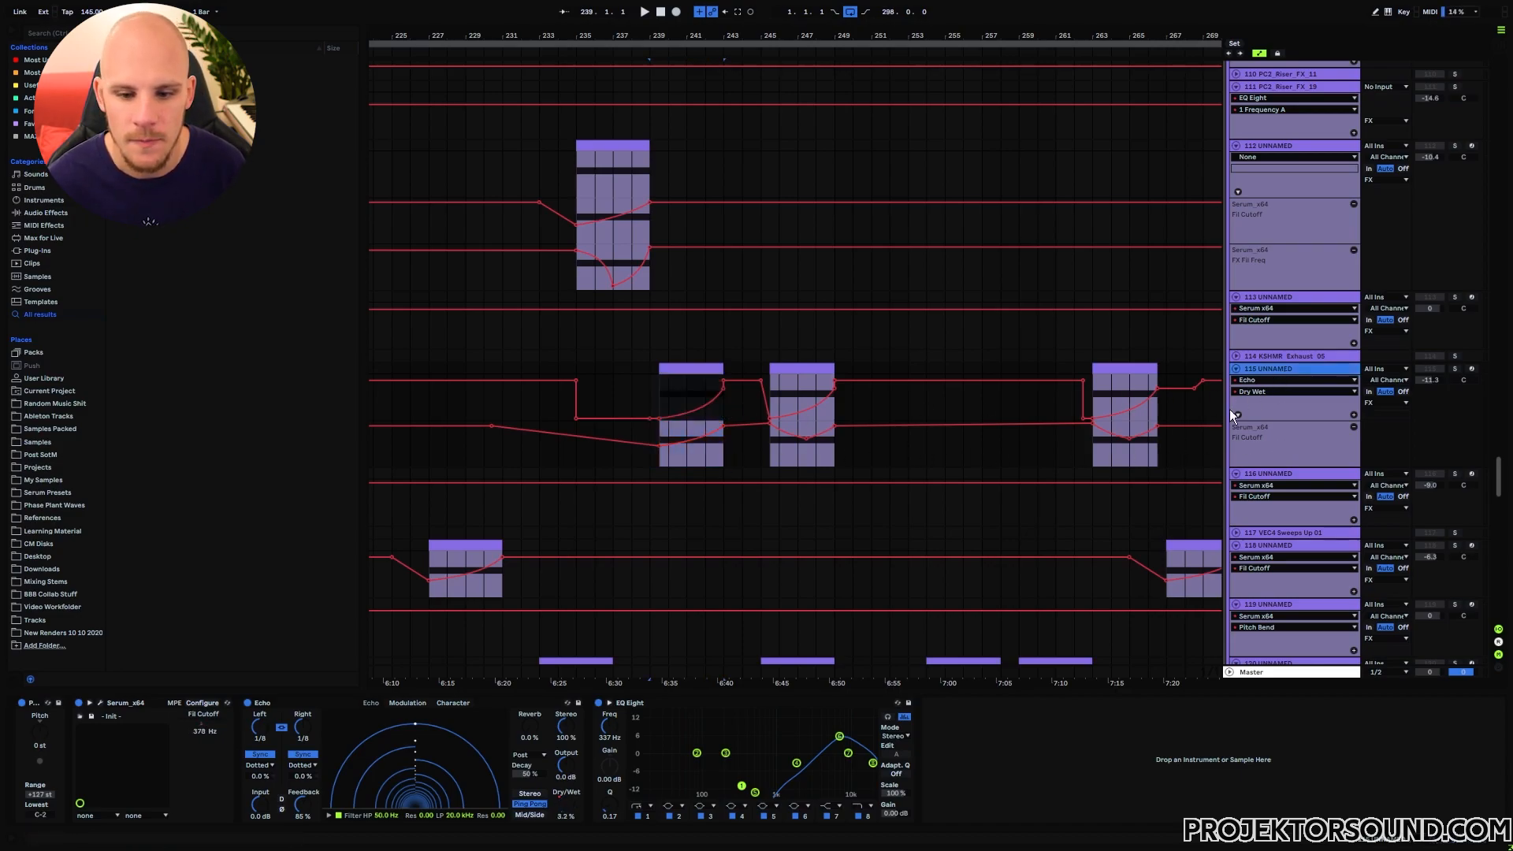
{"action": "left_click", "coordinate": [1455, 370]}
{"action": "key", "text": "space"}
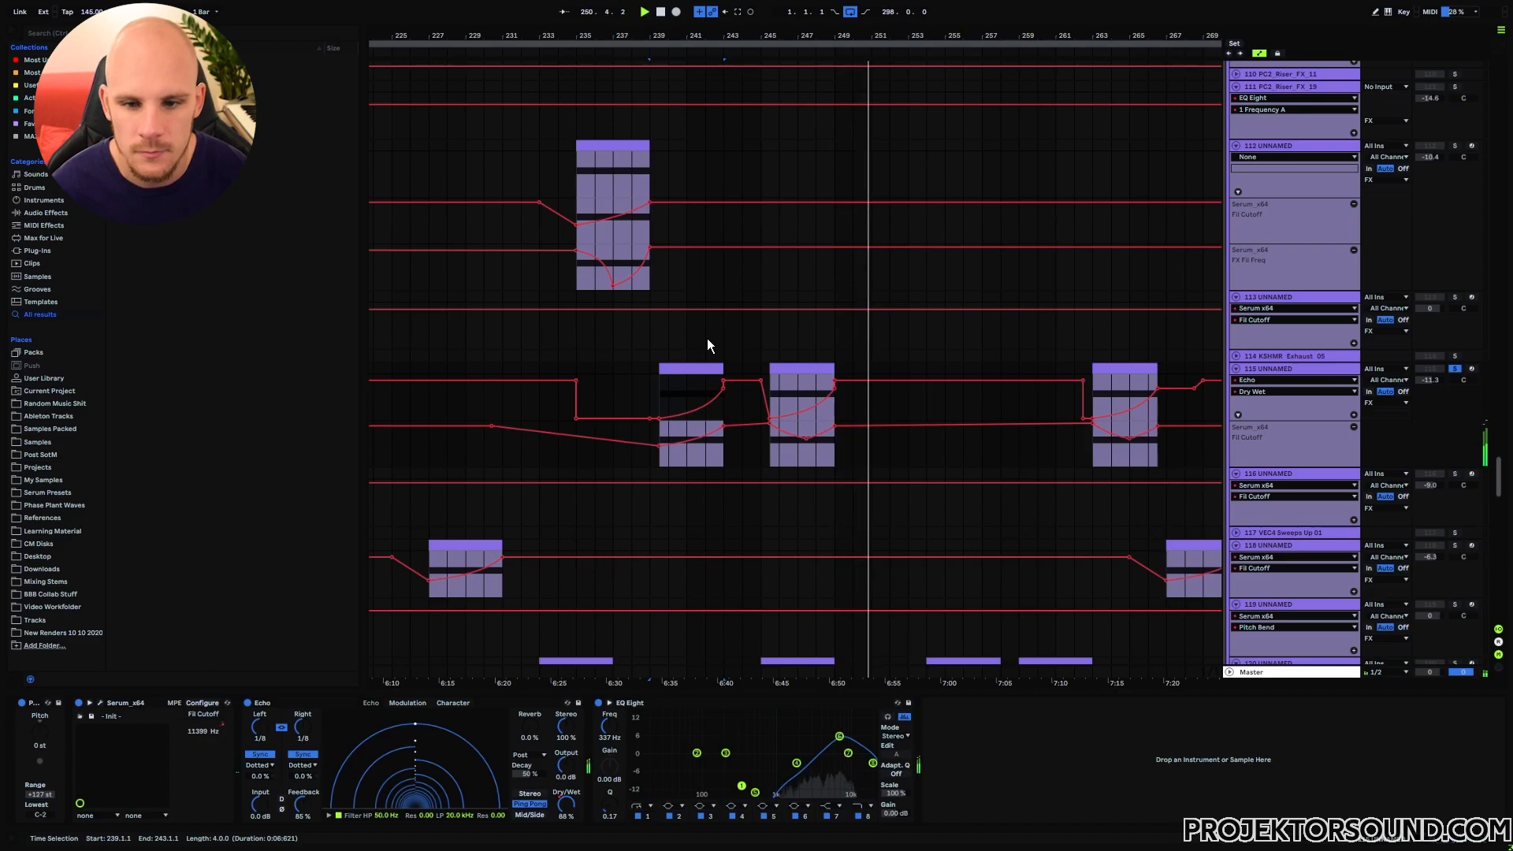
{"action": "left_click", "coordinate": [653, 388]}
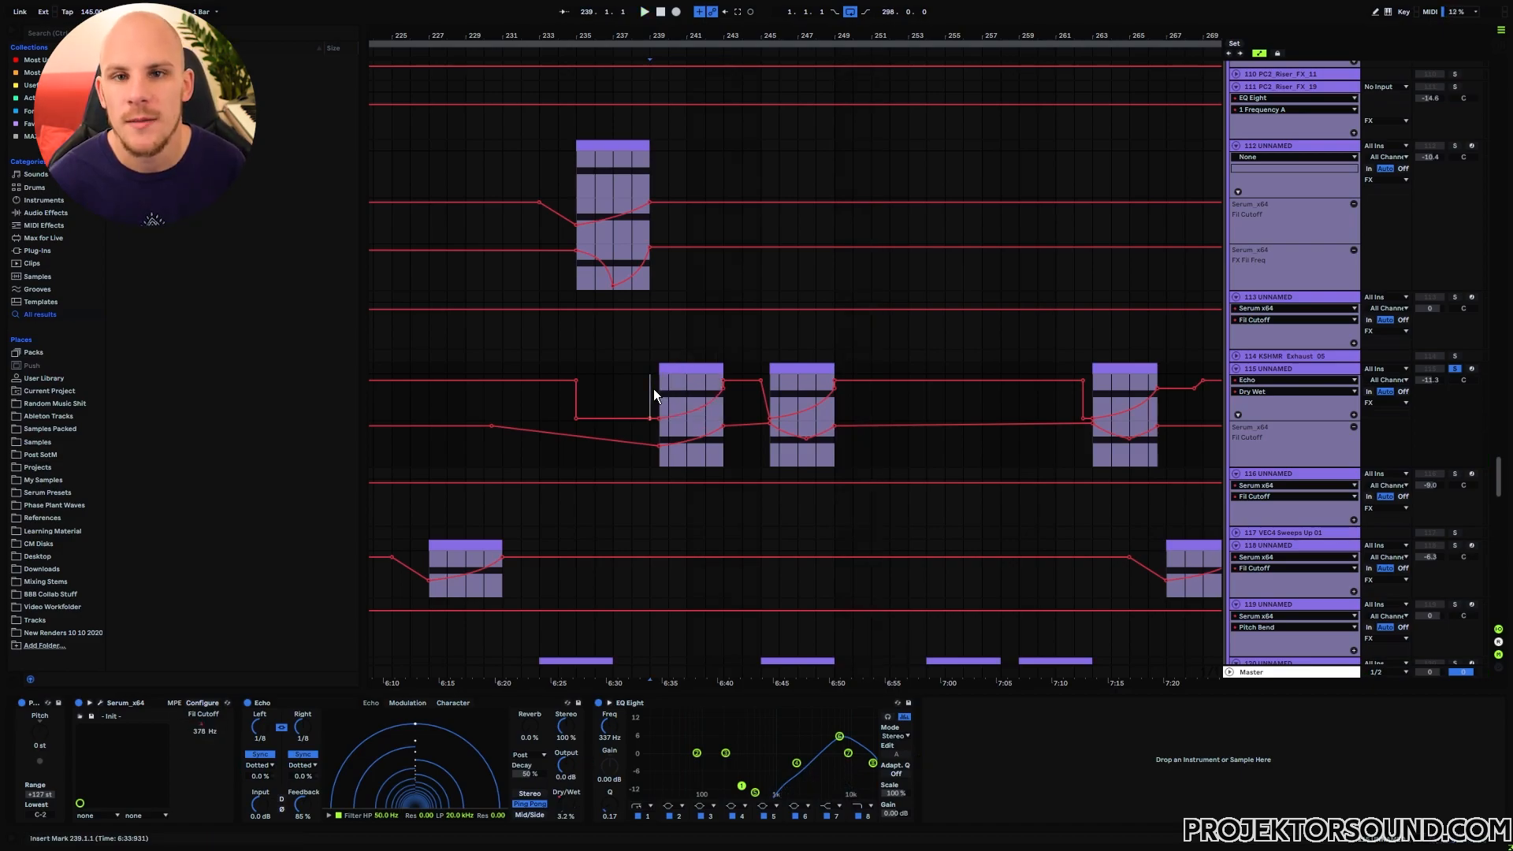
Step: Inspect track 115's effect clips and their Echo Dry/Wet and Fil Cutoff automation, with the insert marker at 239.1.1
{"action": "left_click", "coordinate": [818, 368]}
{"action": "left_click", "coordinate": [690, 370]}
{"action": "left_click", "coordinate": [649, 385]}
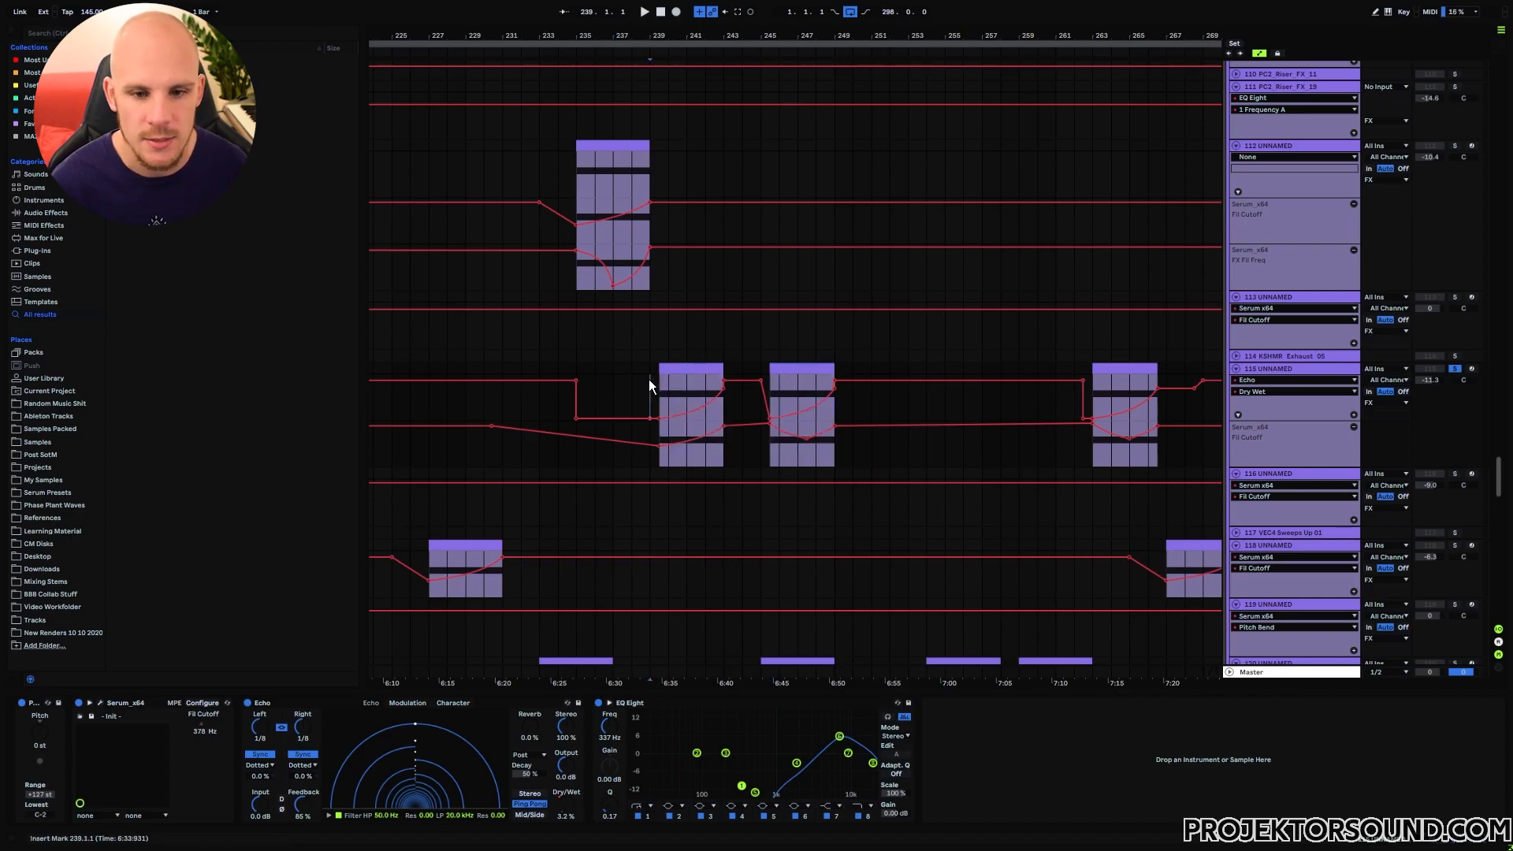
{"action": "left_click", "coordinate": [692, 369]}
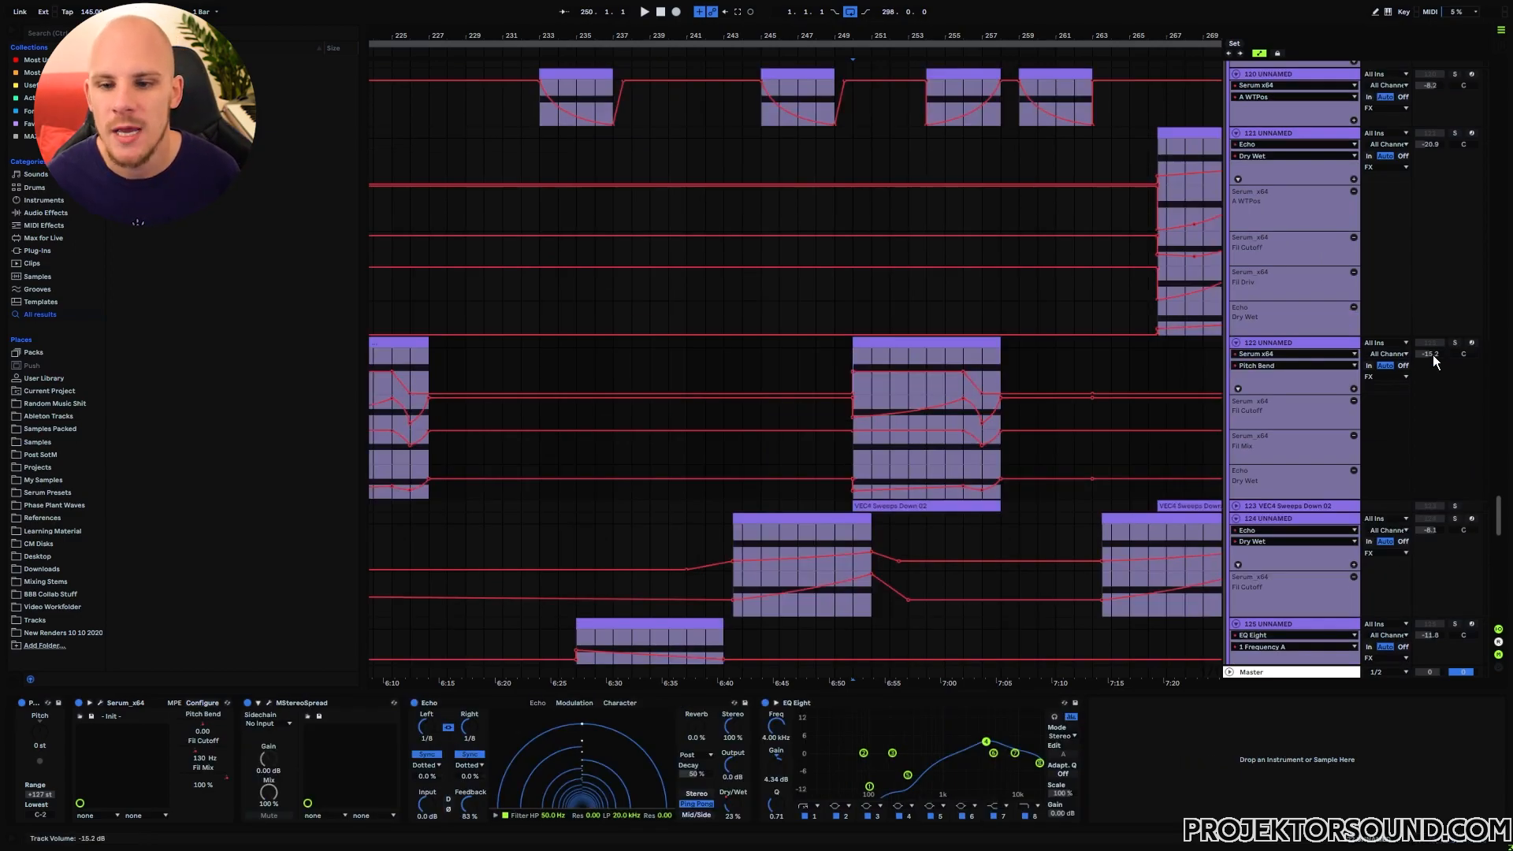
Step: Solo track 122, play its effect clip from 250.1.1, and set the insert marker to 256.1.1
{"action": "left_click", "coordinate": [1455, 342]}
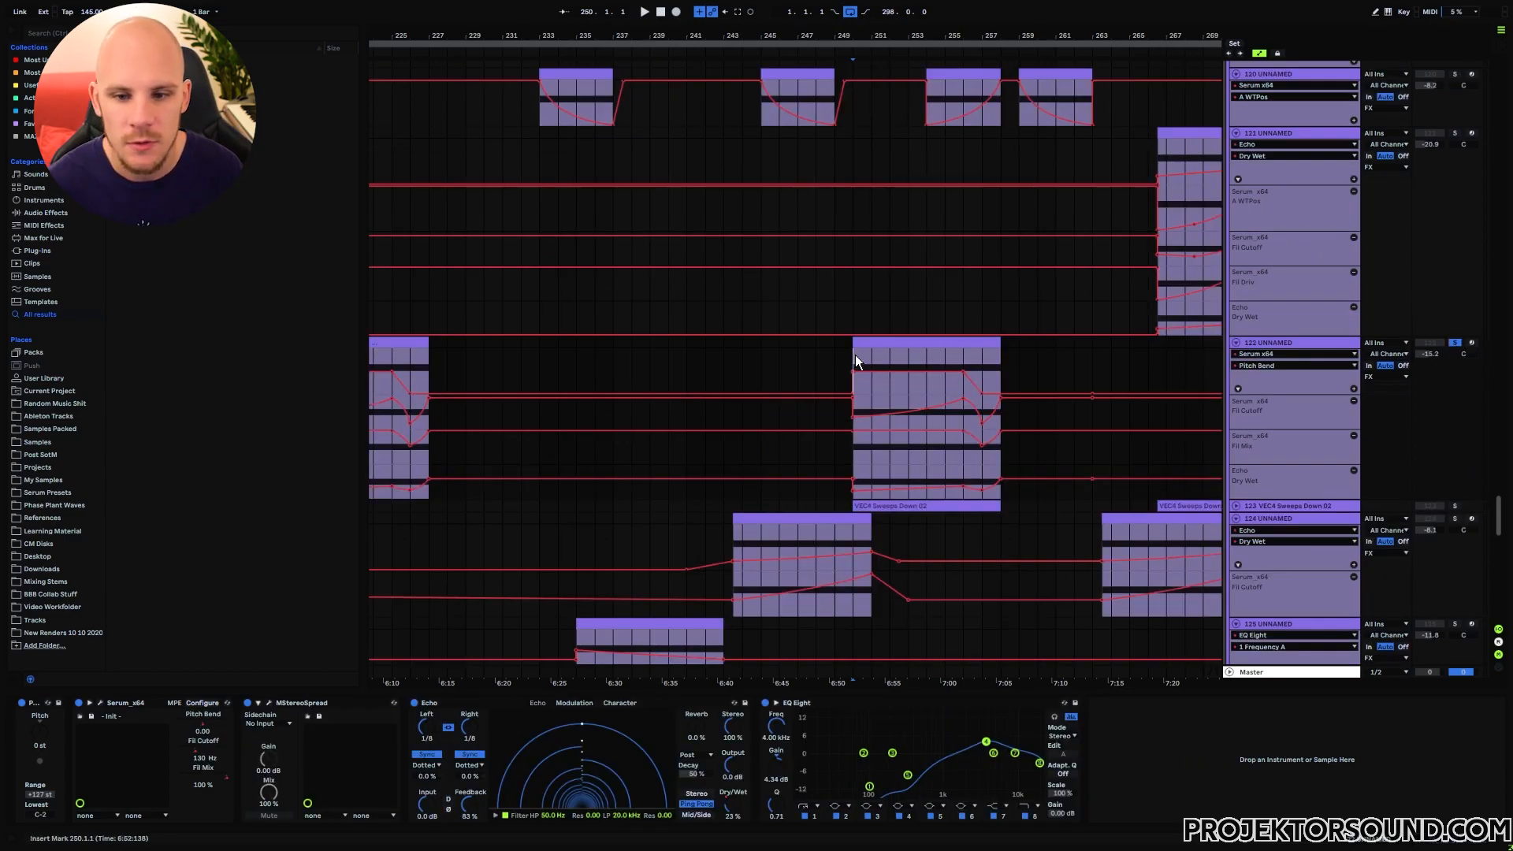
{"action": "key", "text": "space"}
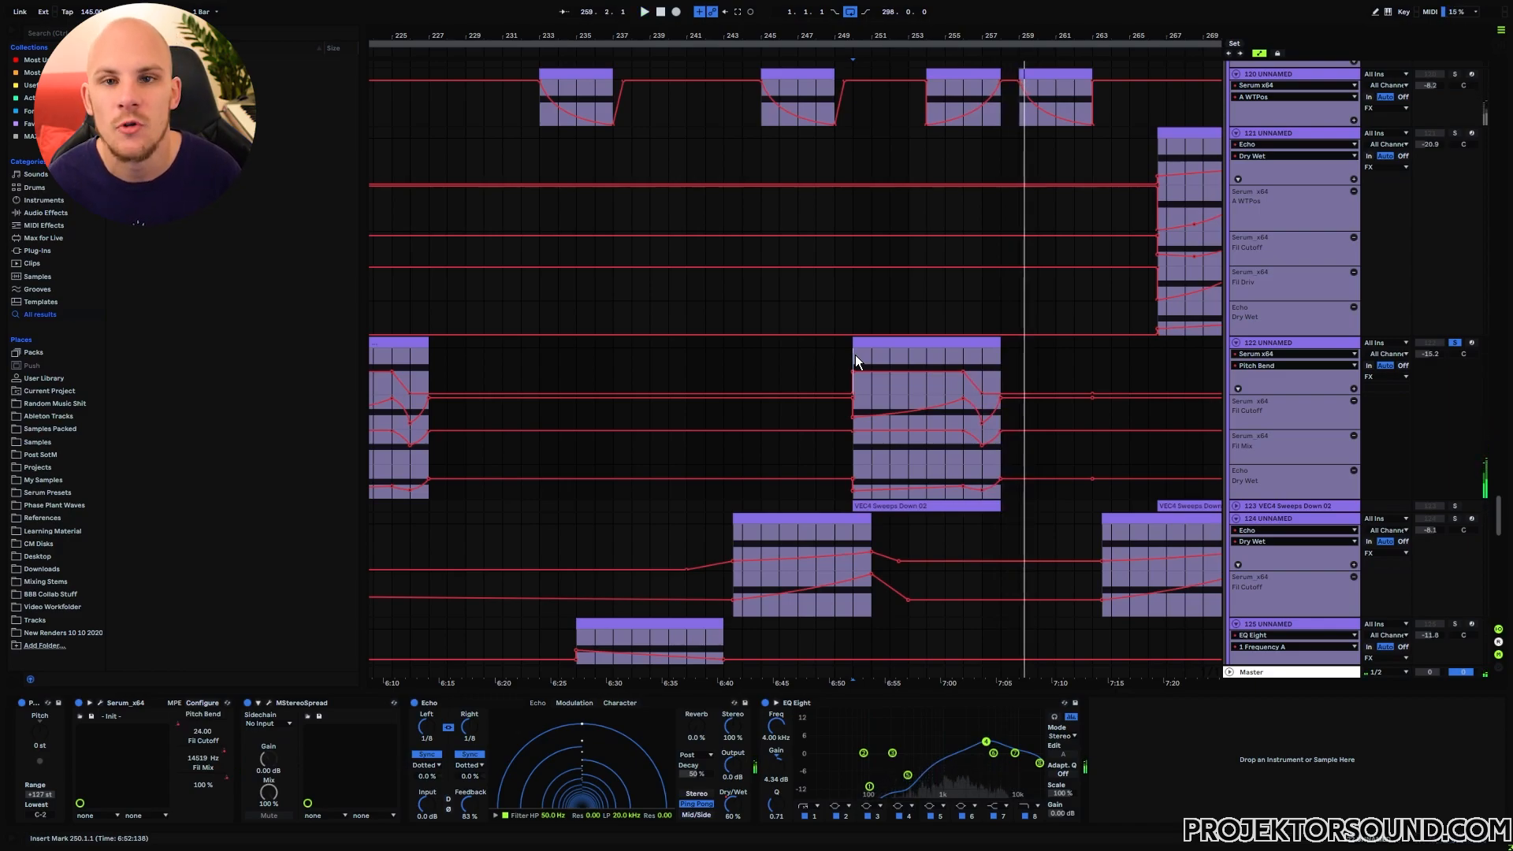
{"action": "left_click", "coordinate": [964, 357]}
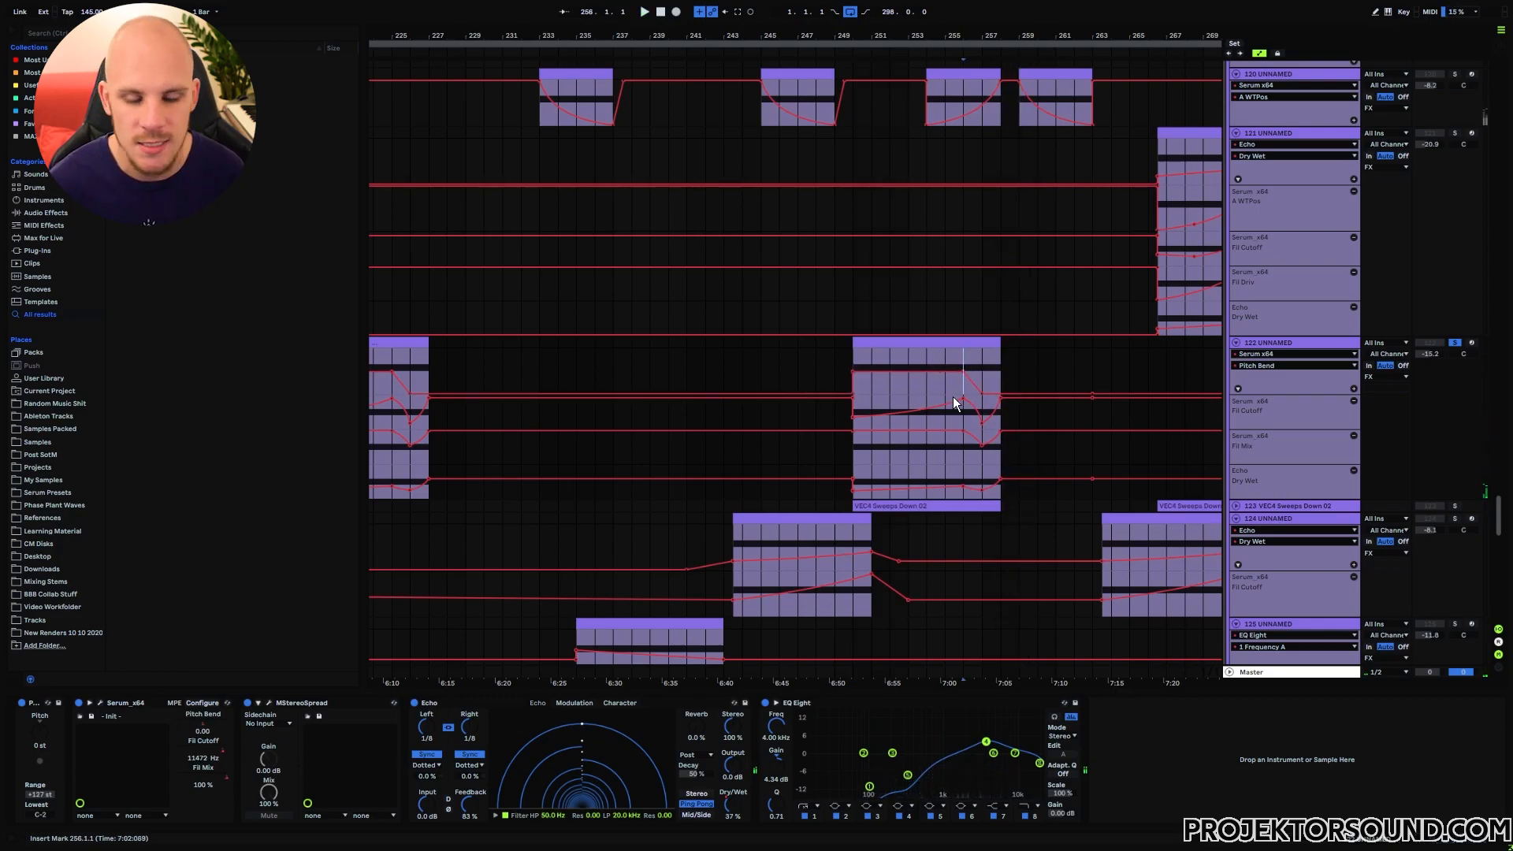
Step: Set the insert marker to 257.1.1 on track 122, check its Serum oscillator page, and close the plug-in window
{"action": "left_click", "coordinate": [986, 376]}
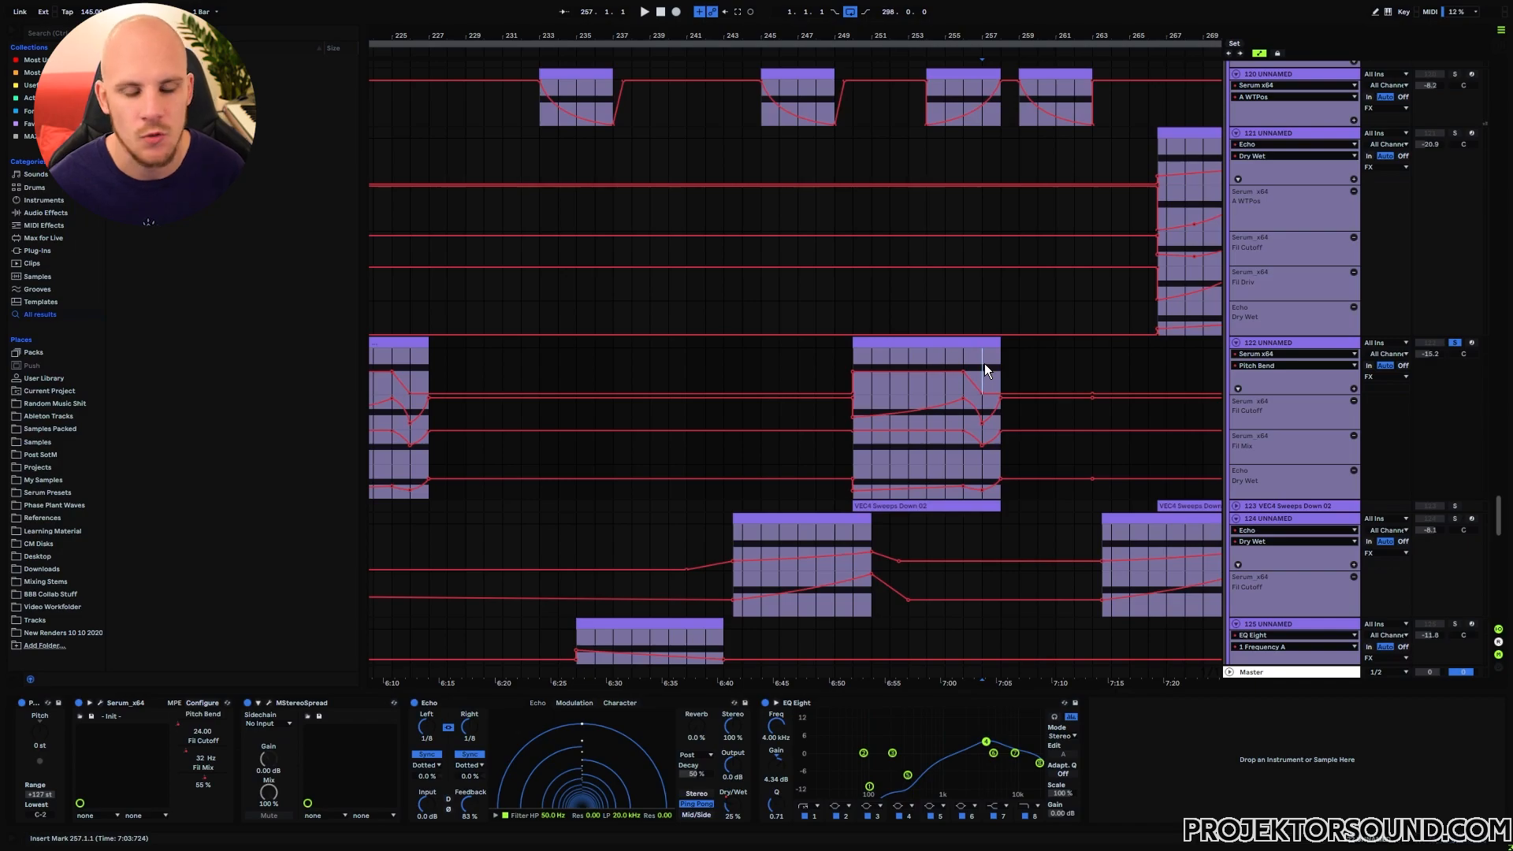
{"action": "key", "text": "ctrl+alt+p"}
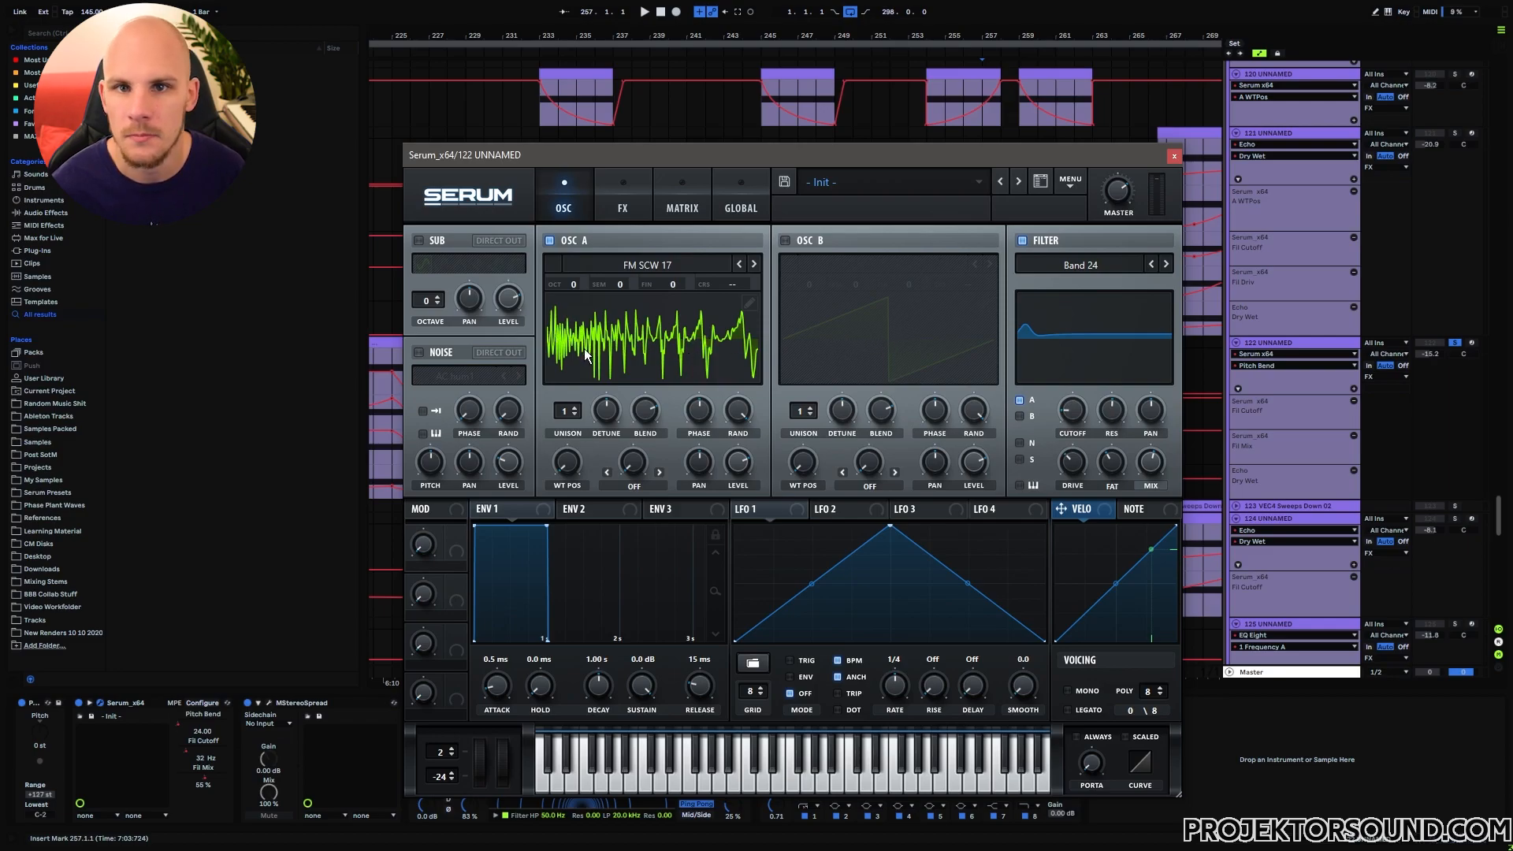
{"action": "left_click", "coordinate": [1174, 156]}
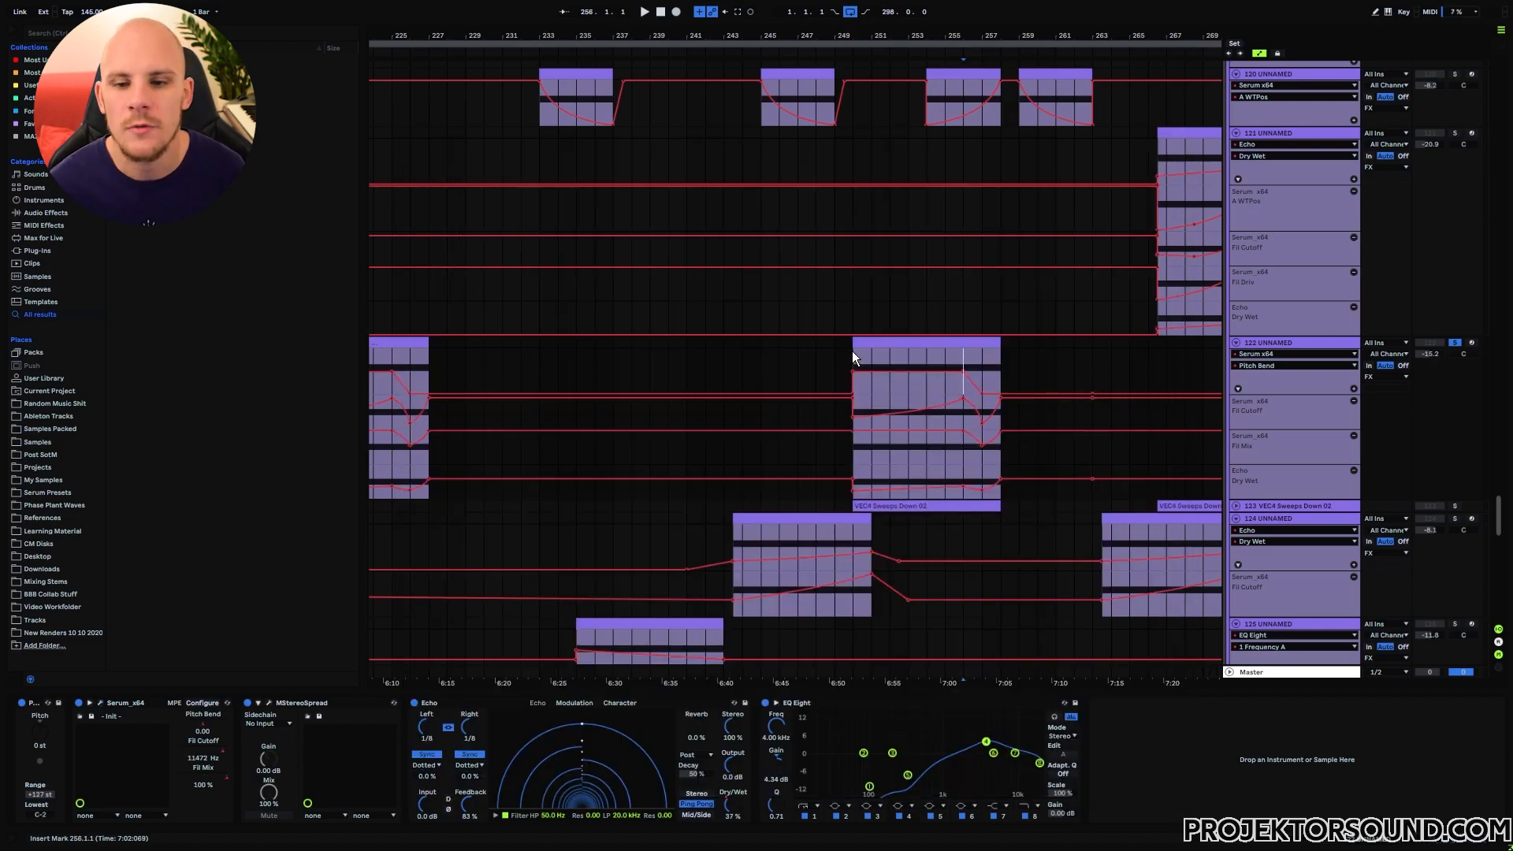
Step: Select track 122's Pitch Bend automation from 250.1.1 to 256.1.1, followed by its Fil Cutoff and Fil Mix automation from 256.1.1 to 258.1.1
{"action": "left_click_drag", "start_coordinate": [854, 351], "coordinate": [967, 353]}
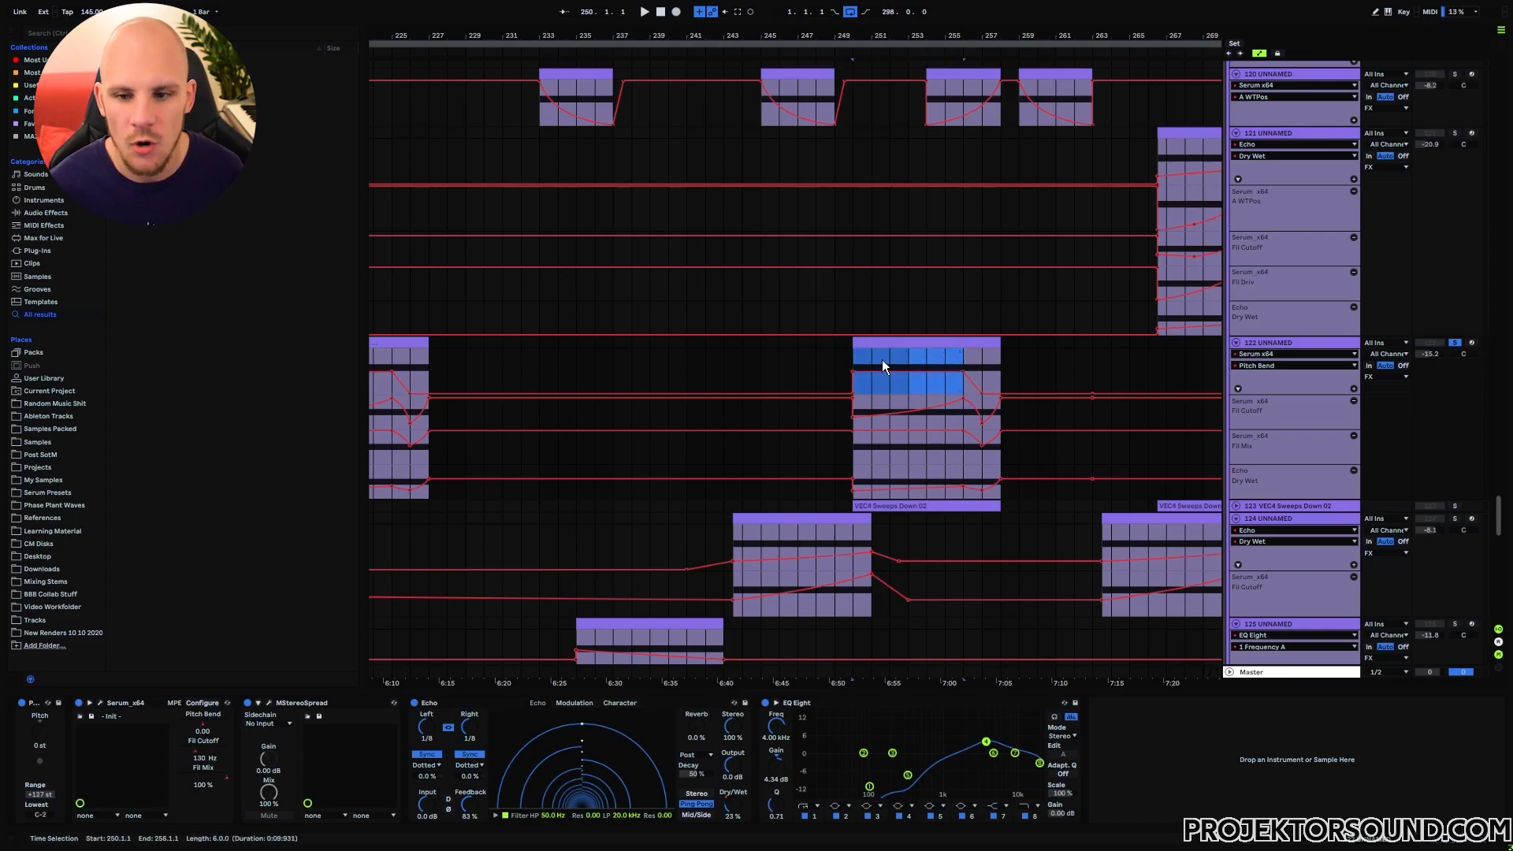
{"action": "left_click", "coordinate": [972, 356]}
{"action": "scroll", "coordinate": [993, 371], "scroll_direction": "up", "scroll_amount": 2}
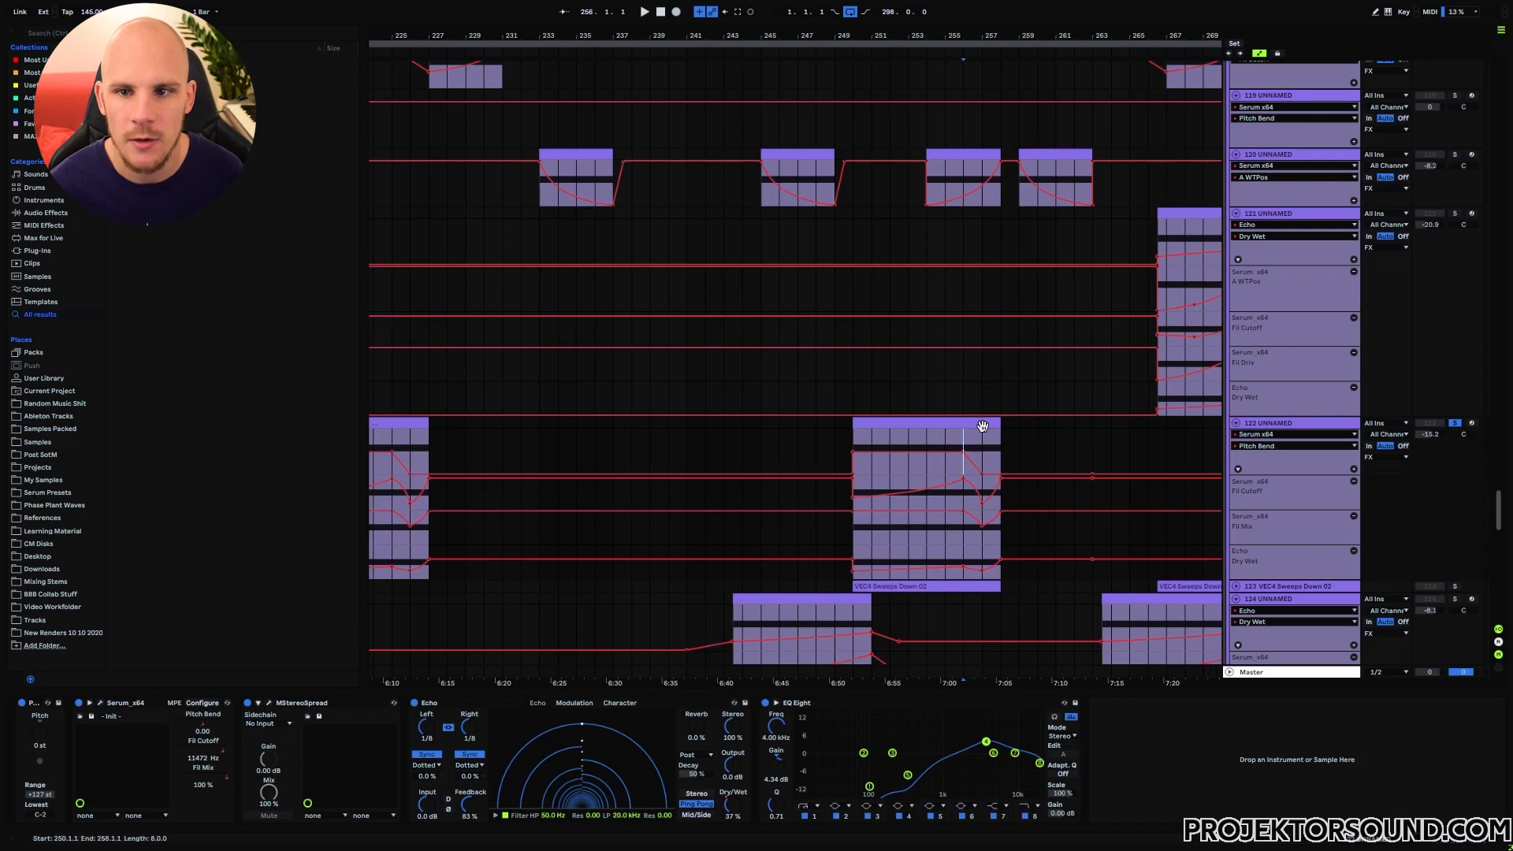
{"action": "scroll", "coordinate": [982, 421], "scroll_direction": "down", "scroll_amount": 1}
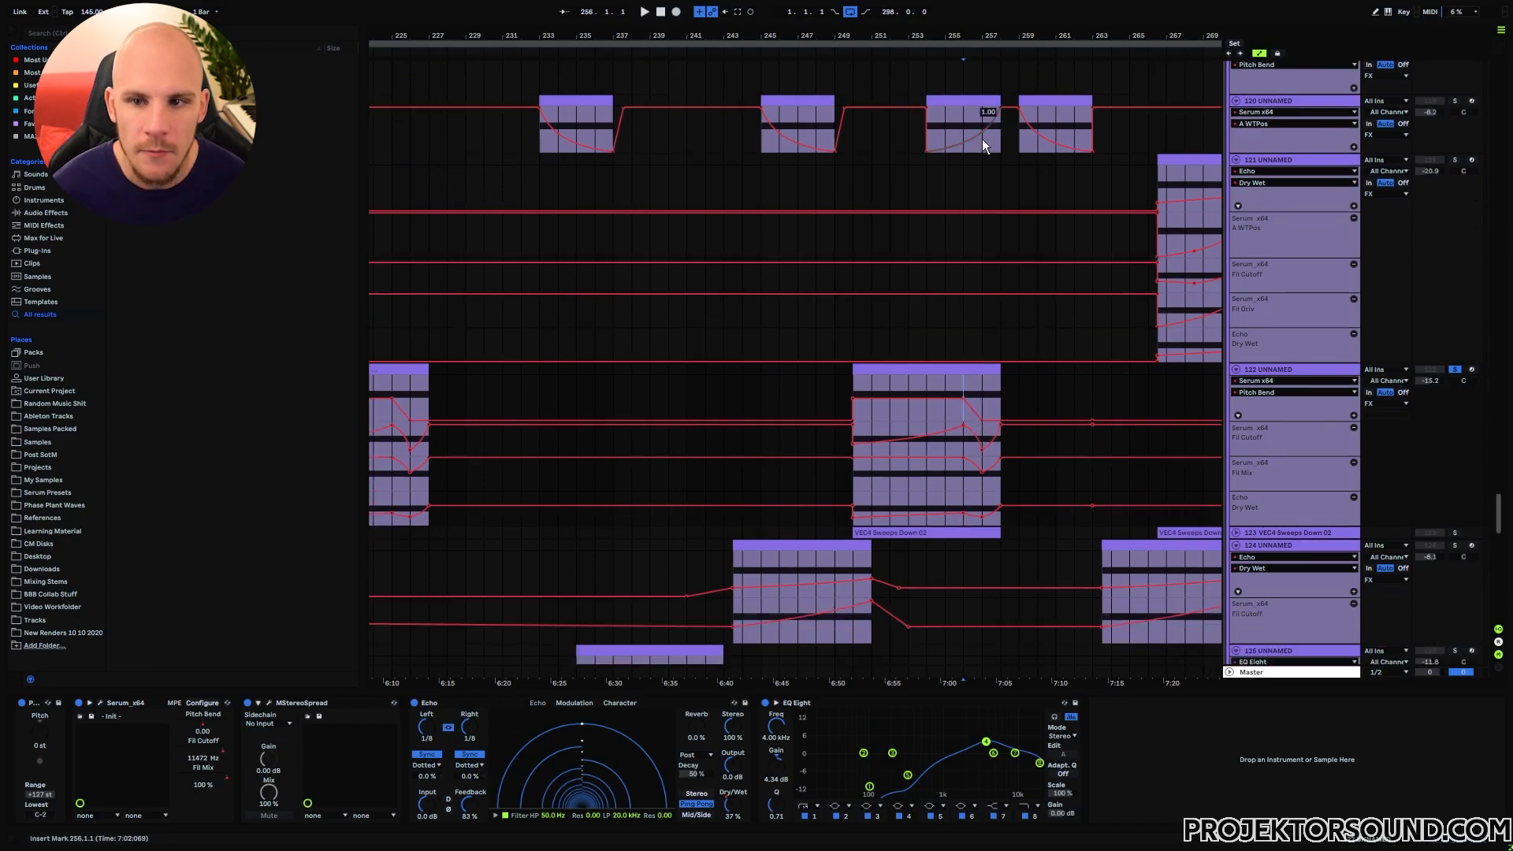
{"action": "left_click_drag", "start_coordinate": [1009, 35], "coordinate": [940, 317]}
{"action": "left_click_drag", "start_coordinate": [878, 389], "coordinate": [927, 396]}
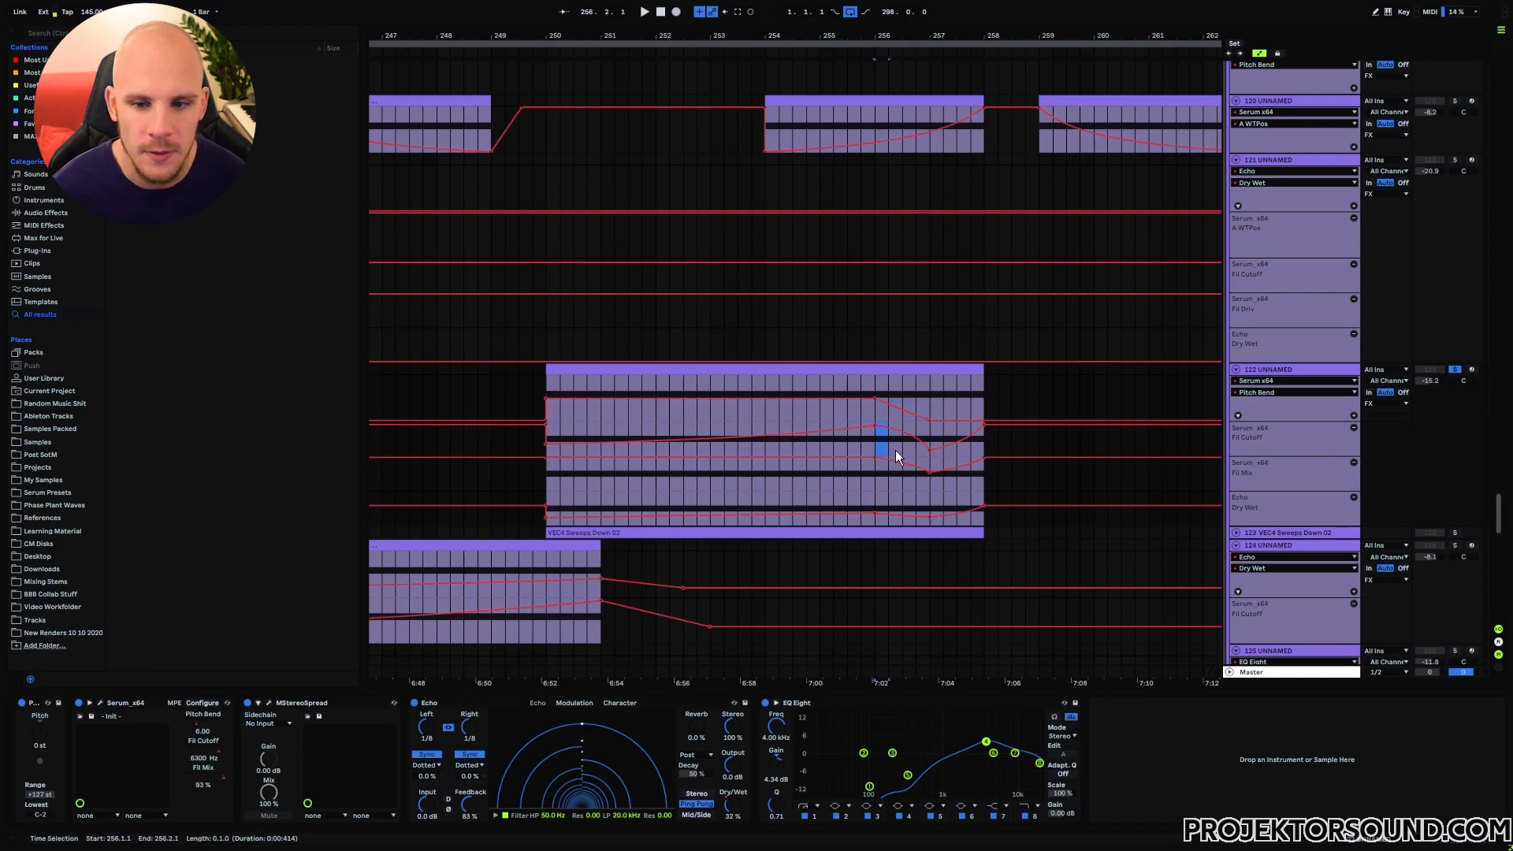
{"action": "left_click_drag", "start_coordinate": [889, 448], "coordinate": [980, 465]}
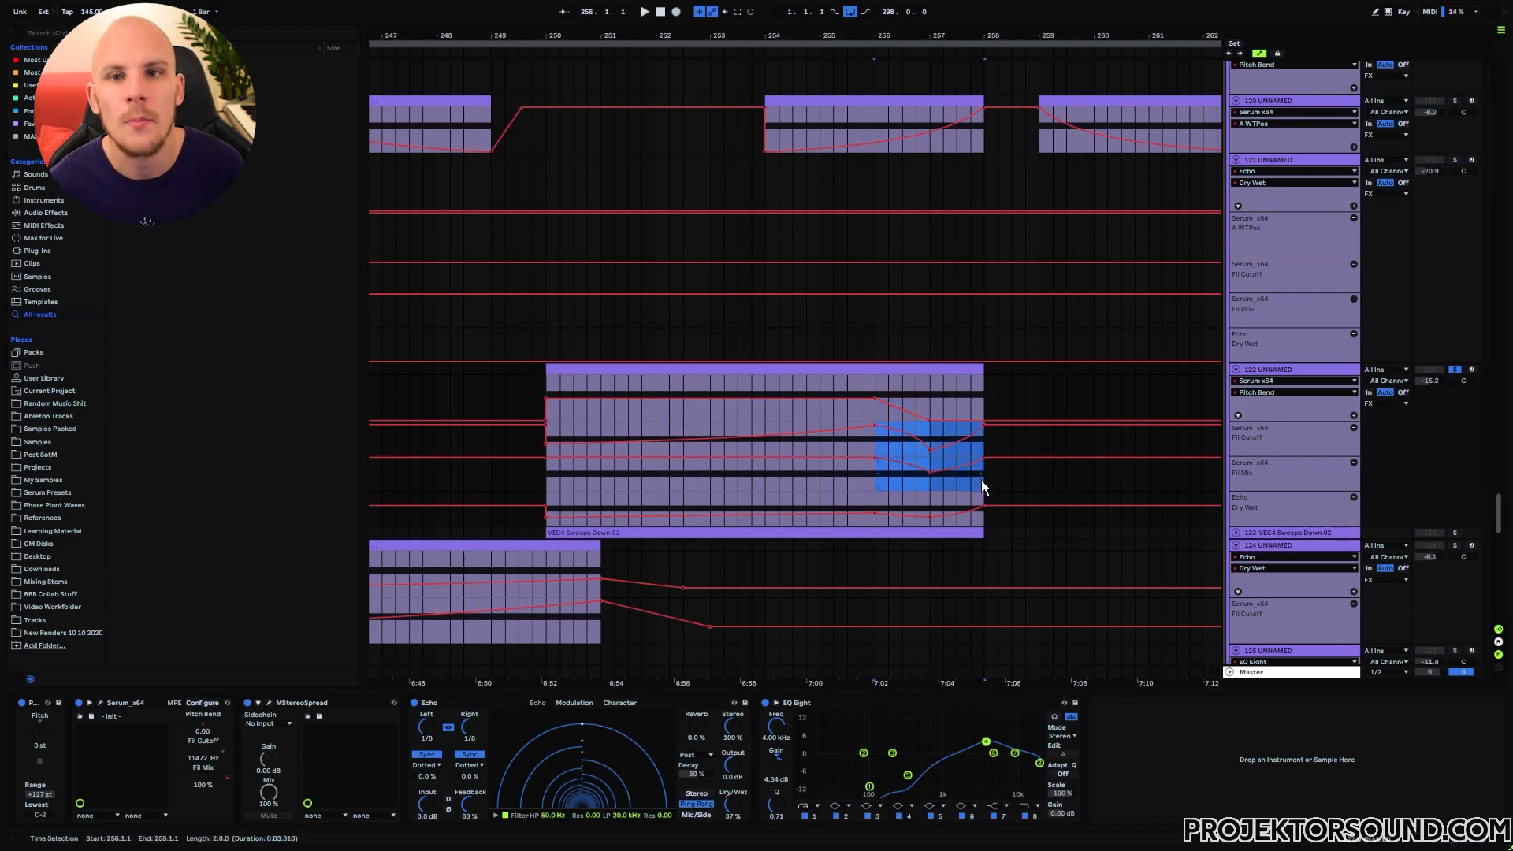
Step: Select the Pitch Bend automation from 87.1.1 to 88.1.1 in track 122's earlier clip and play the arrangement from 81.1.1
{"action": "left_click", "coordinate": [676, 381]}
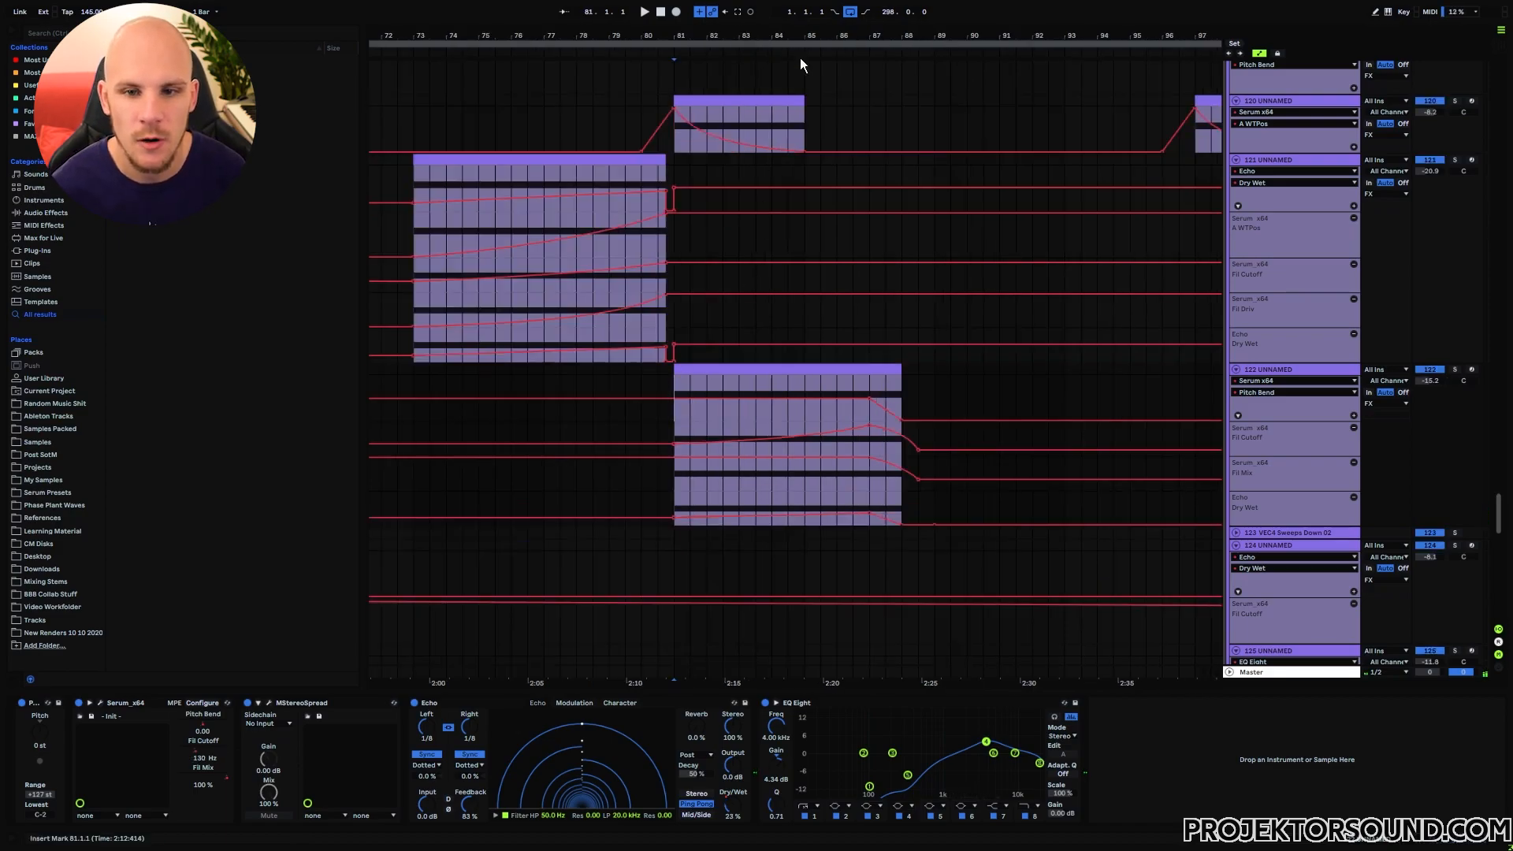
{"action": "left_click_drag", "start_coordinate": [796, 32], "coordinate": [796, 1]}
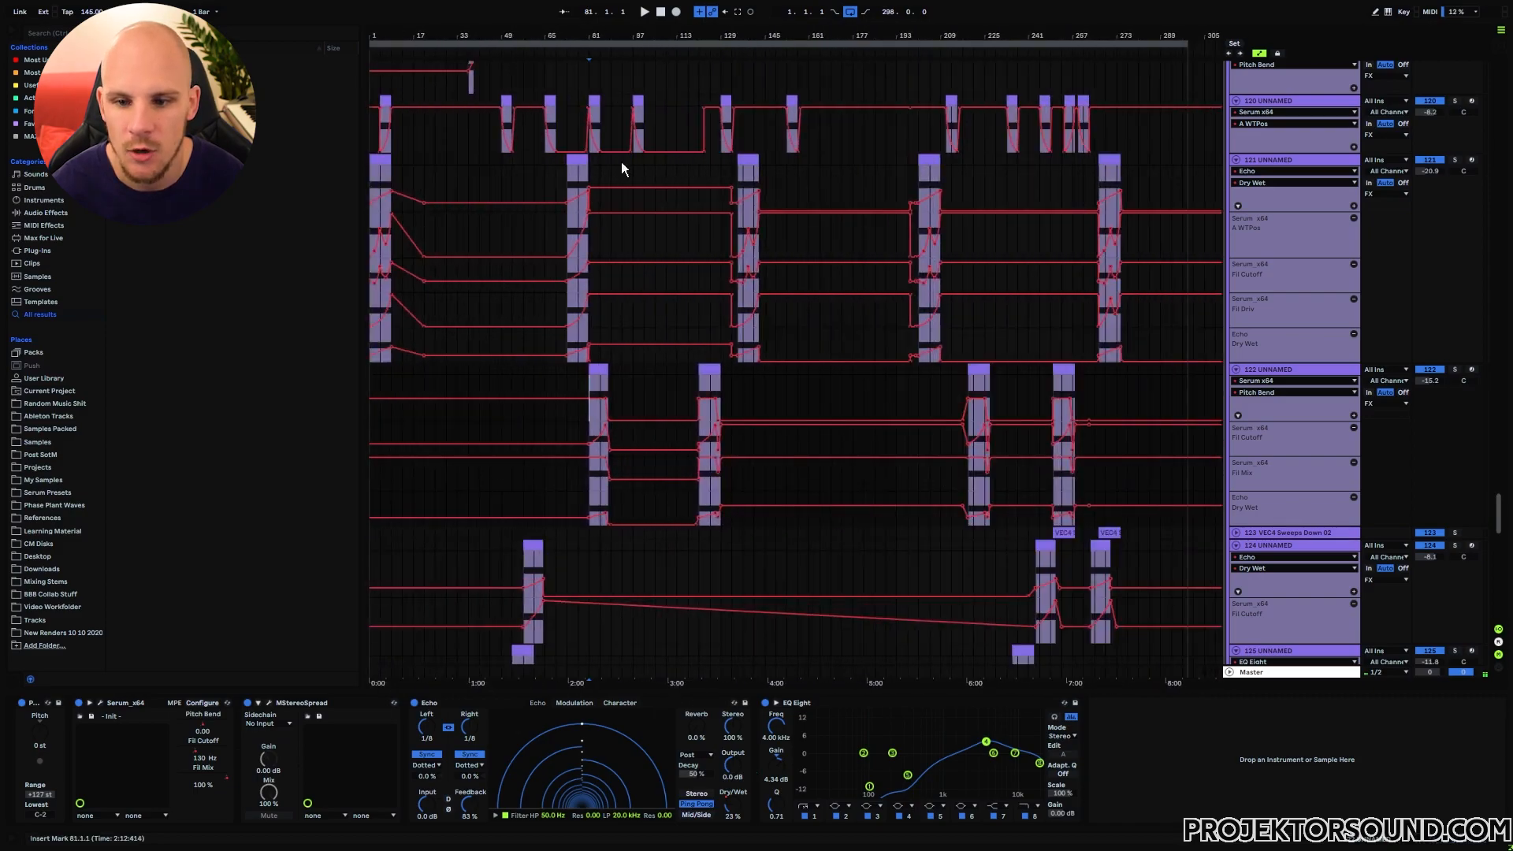
{"action": "left_click_drag", "start_coordinate": [592, 36], "coordinate": [681, 79]}
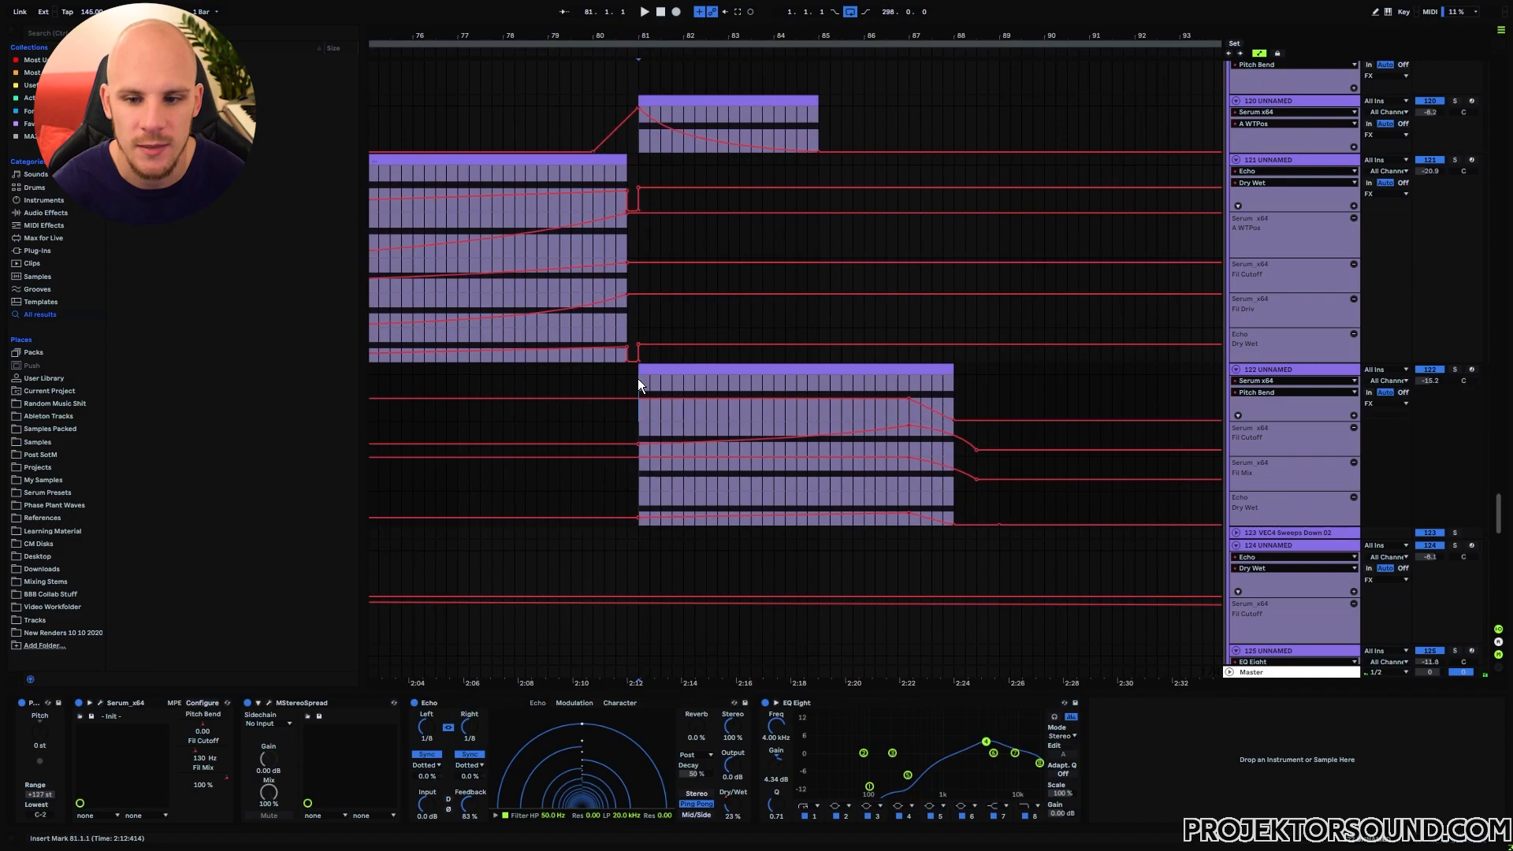
{"action": "left_click_drag", "start_coordinate": [910, 384], "coordinate": [949, 383]}
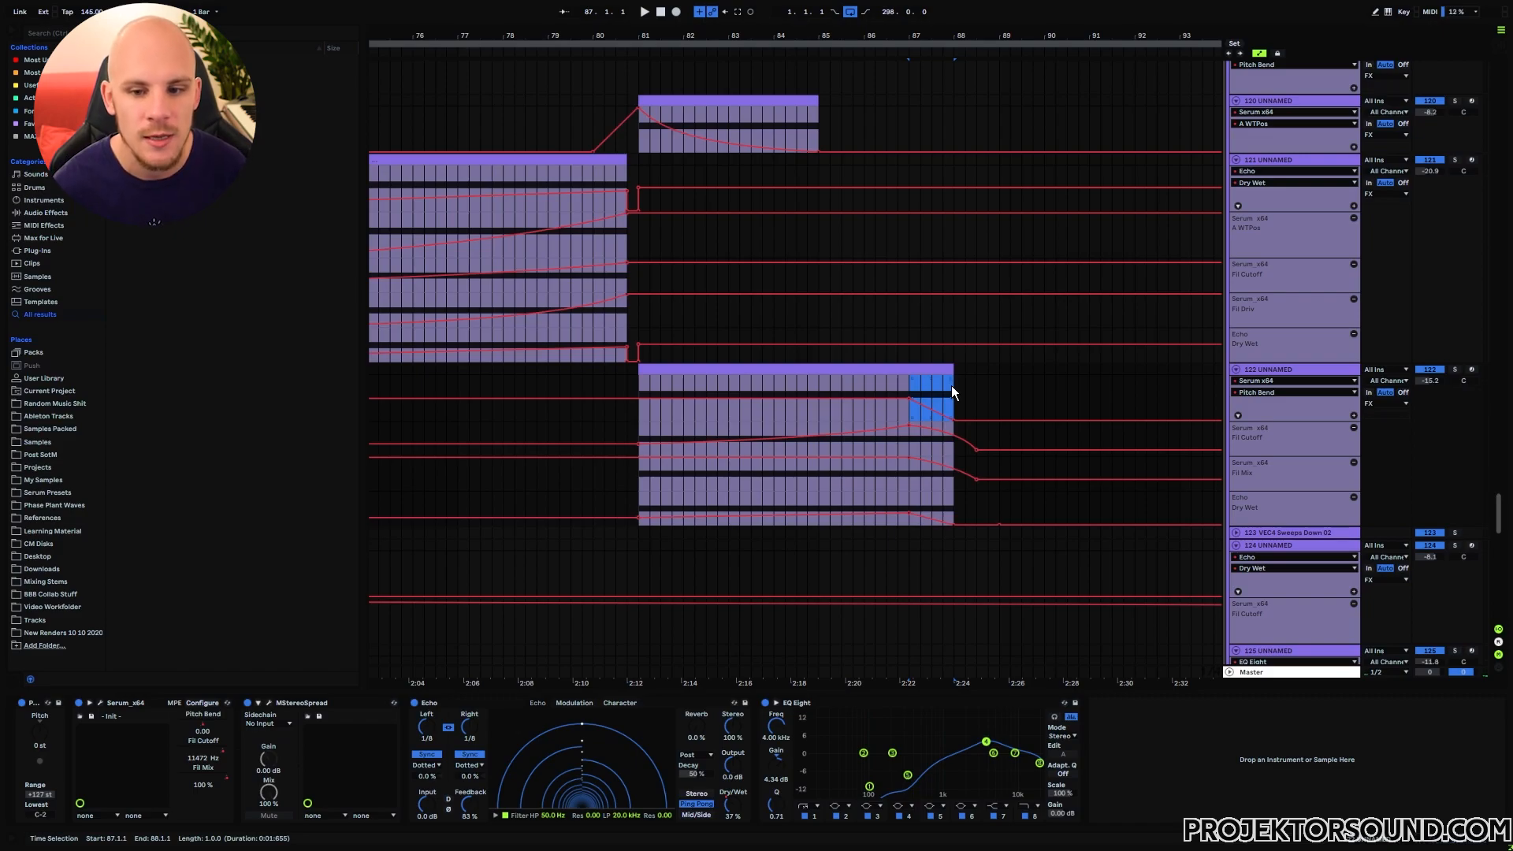
{"action": "left_click", "coordinate": [635, 381]}
{"action": "key", "text": "space"}
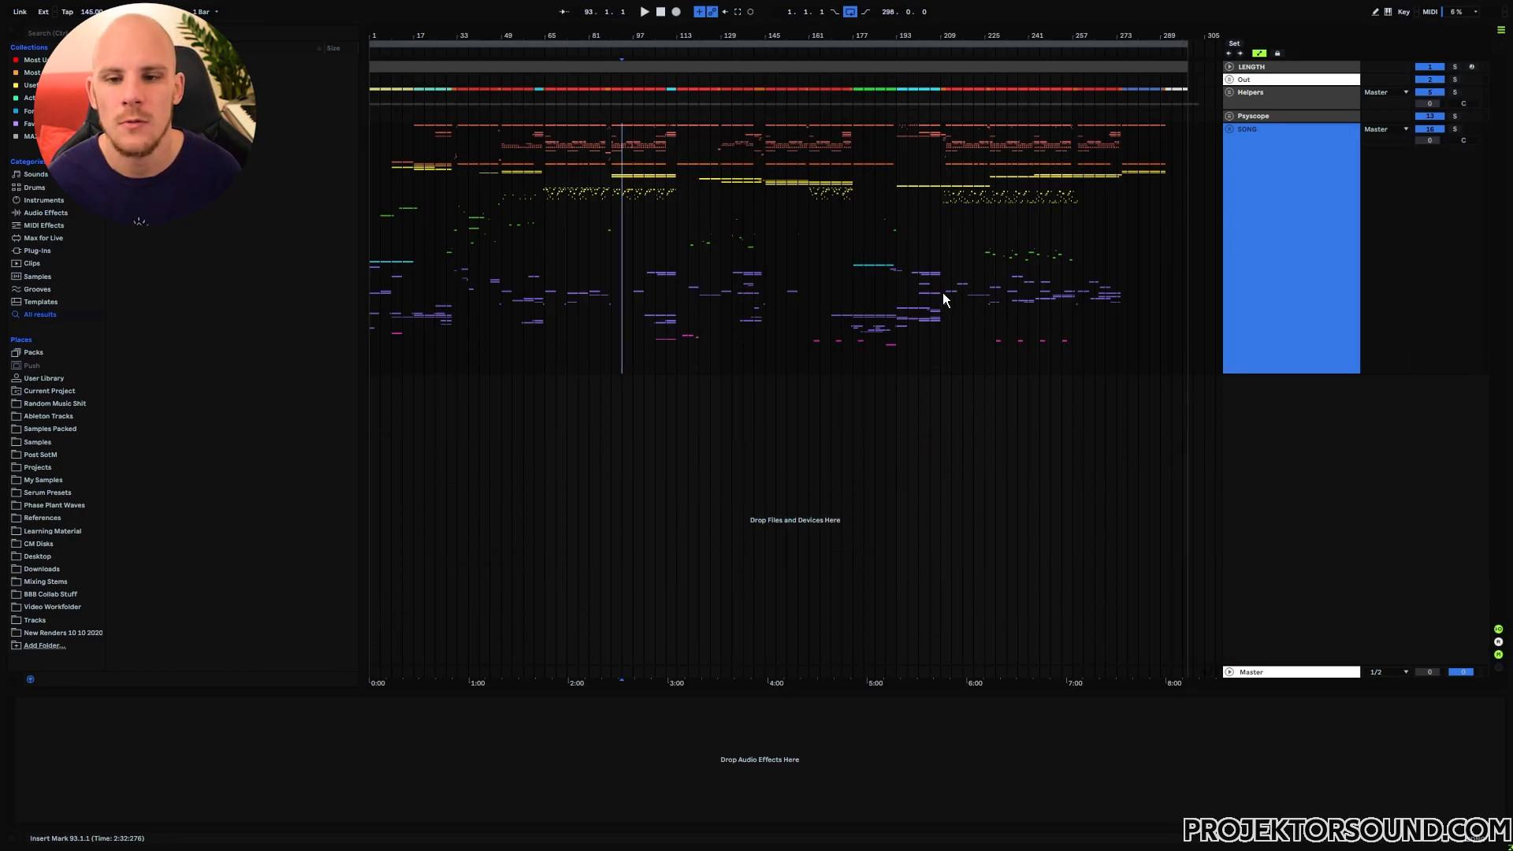
Step: Mark the transition sections in the Helpers group at 61.1.1 to 65.1.1, 87.1.1 to 89.1.1, and 109.1.1 to 113.1.1
{"action": "left_click", "coordinate": [599, 244]}
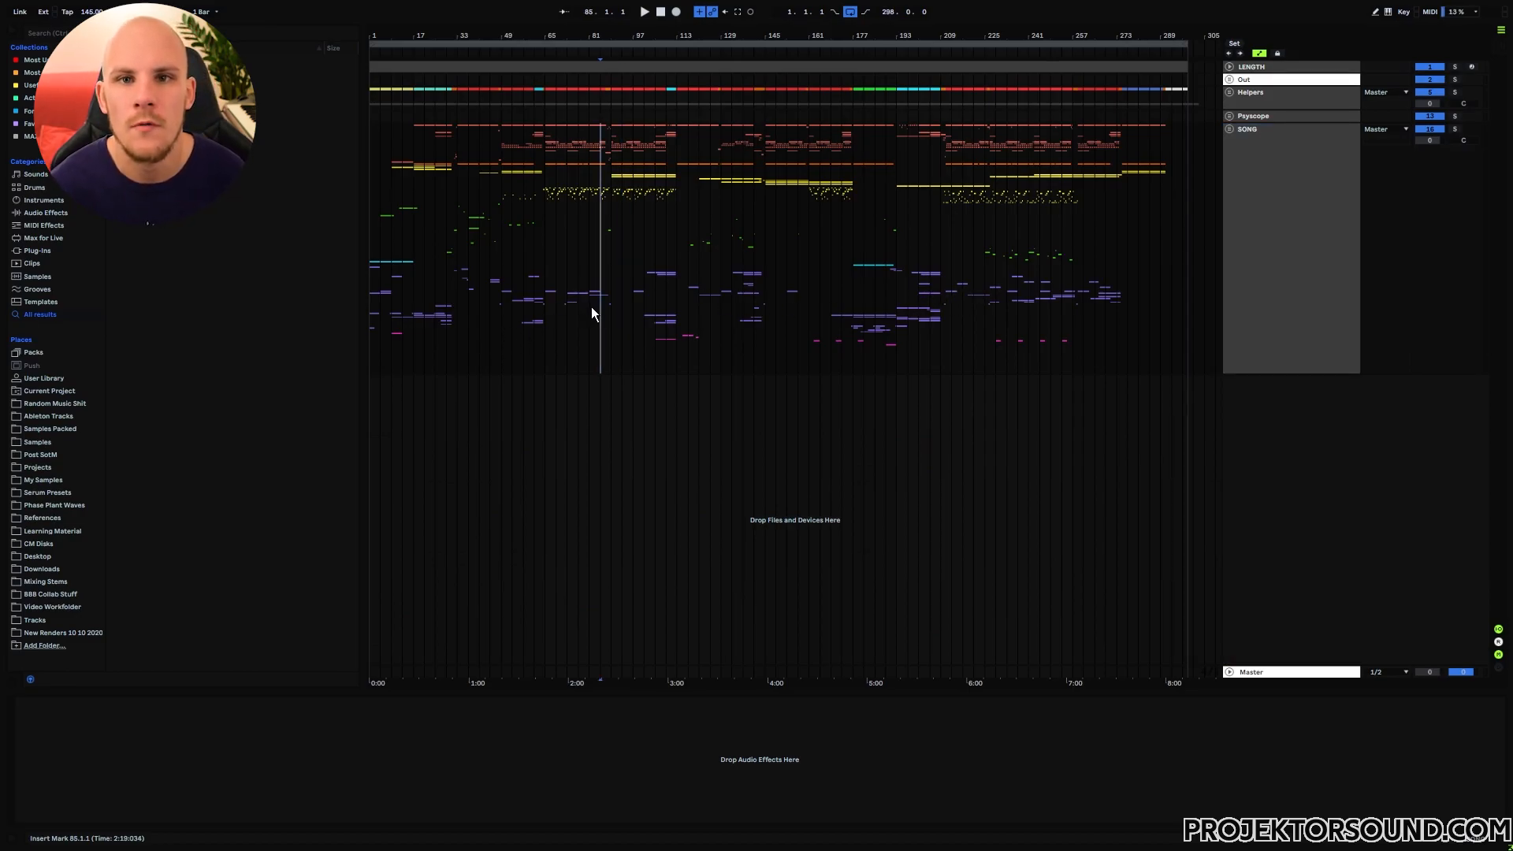
{"action": "left_click_drag", "start_coordinate": [553, 38], "coordinate": [754, 83]}
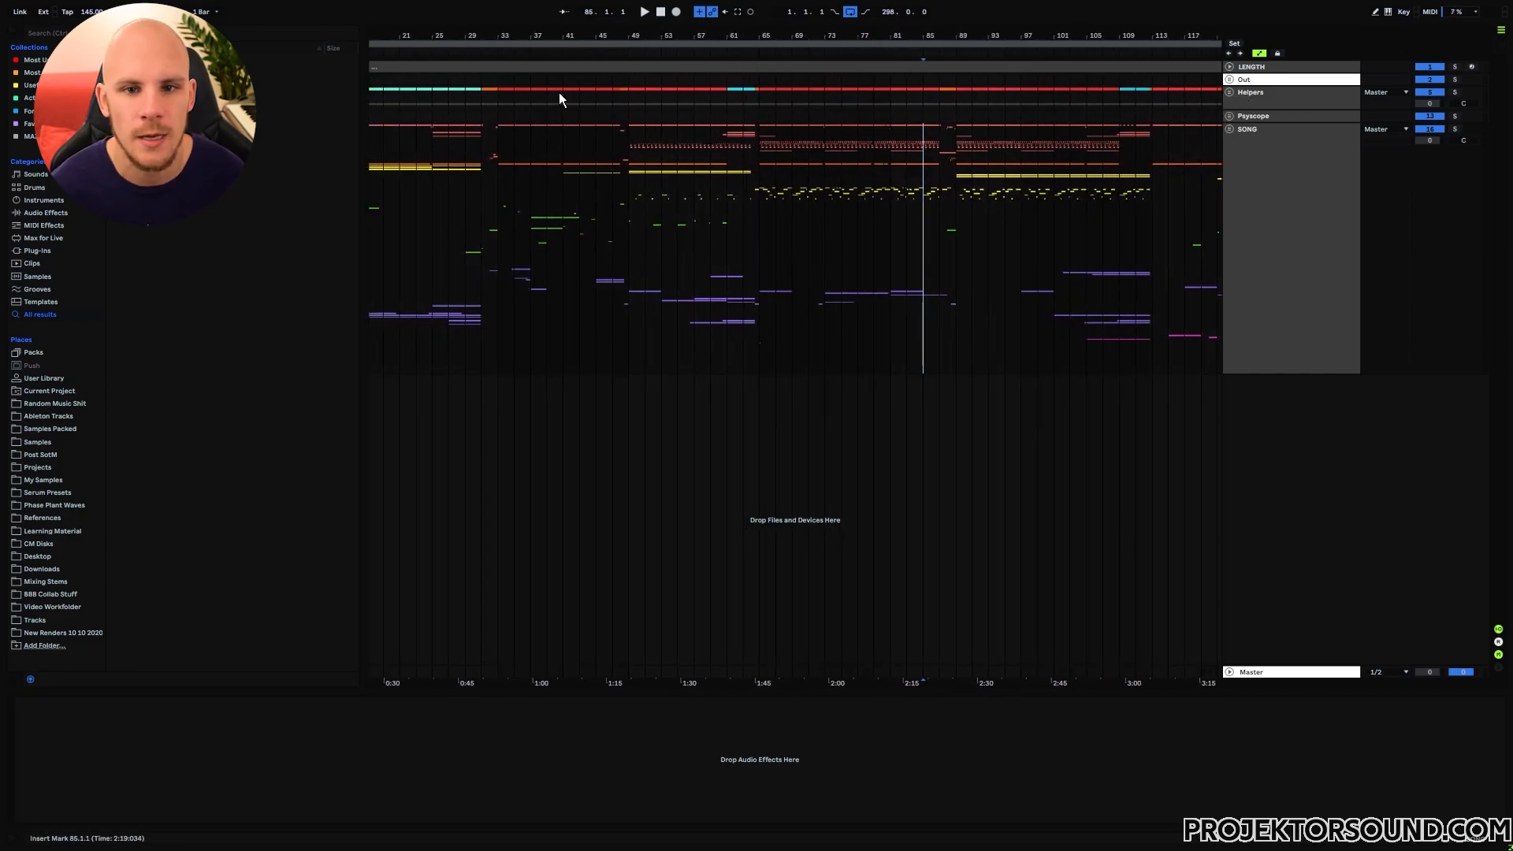
{"action": "left_click_drag", "start_coordinate": [503, 87], "coordinate": [749, 95]}
{"action": "left_click", "coordinate": [625, 92]}
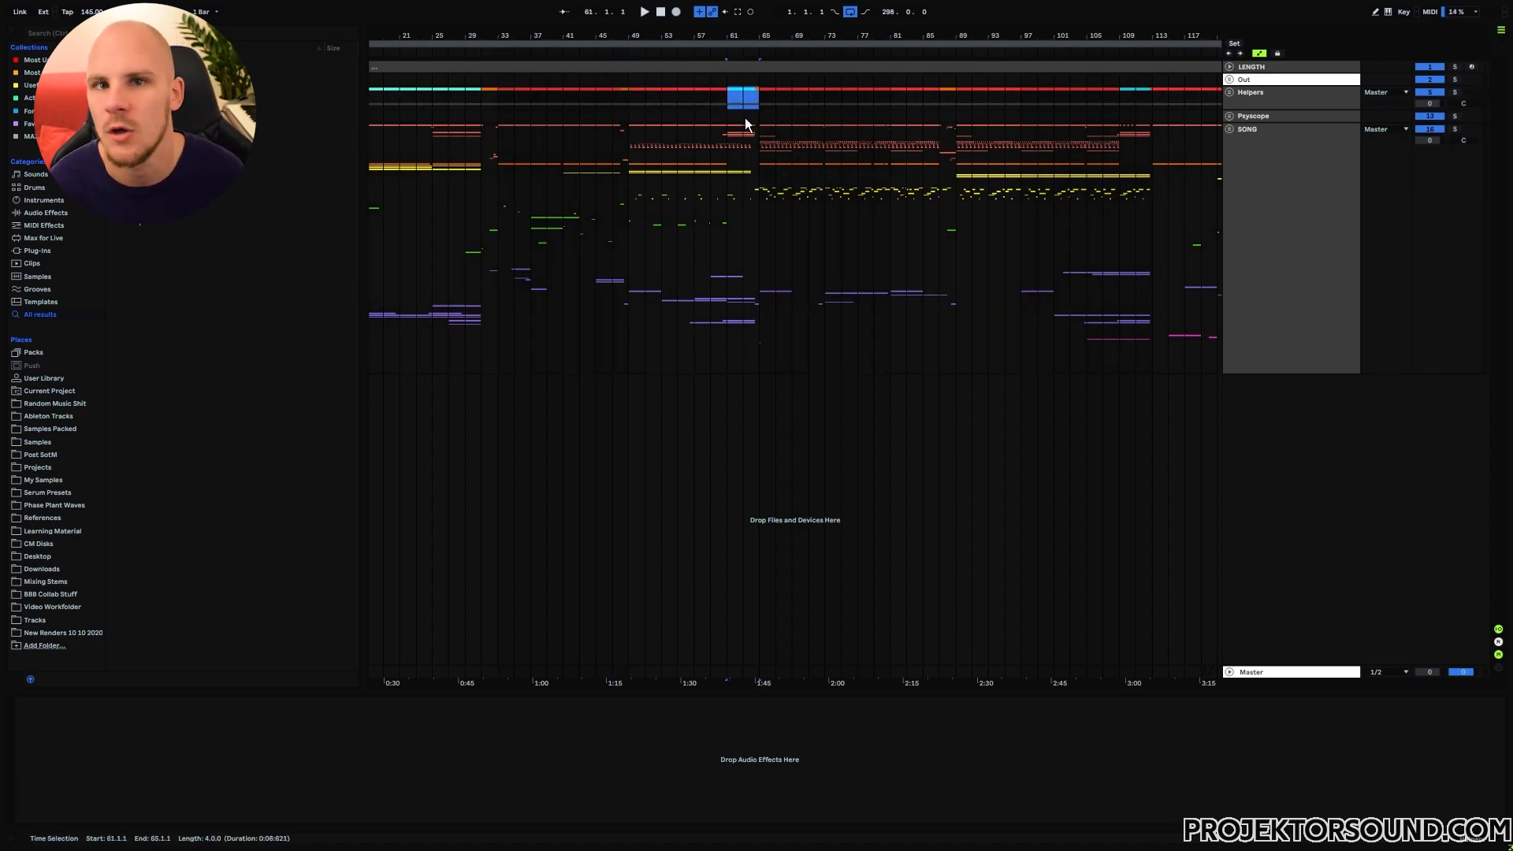
{"action": "left_click_drag", "start_coordinate": [809, 92], "coordinate": [954, 93]}
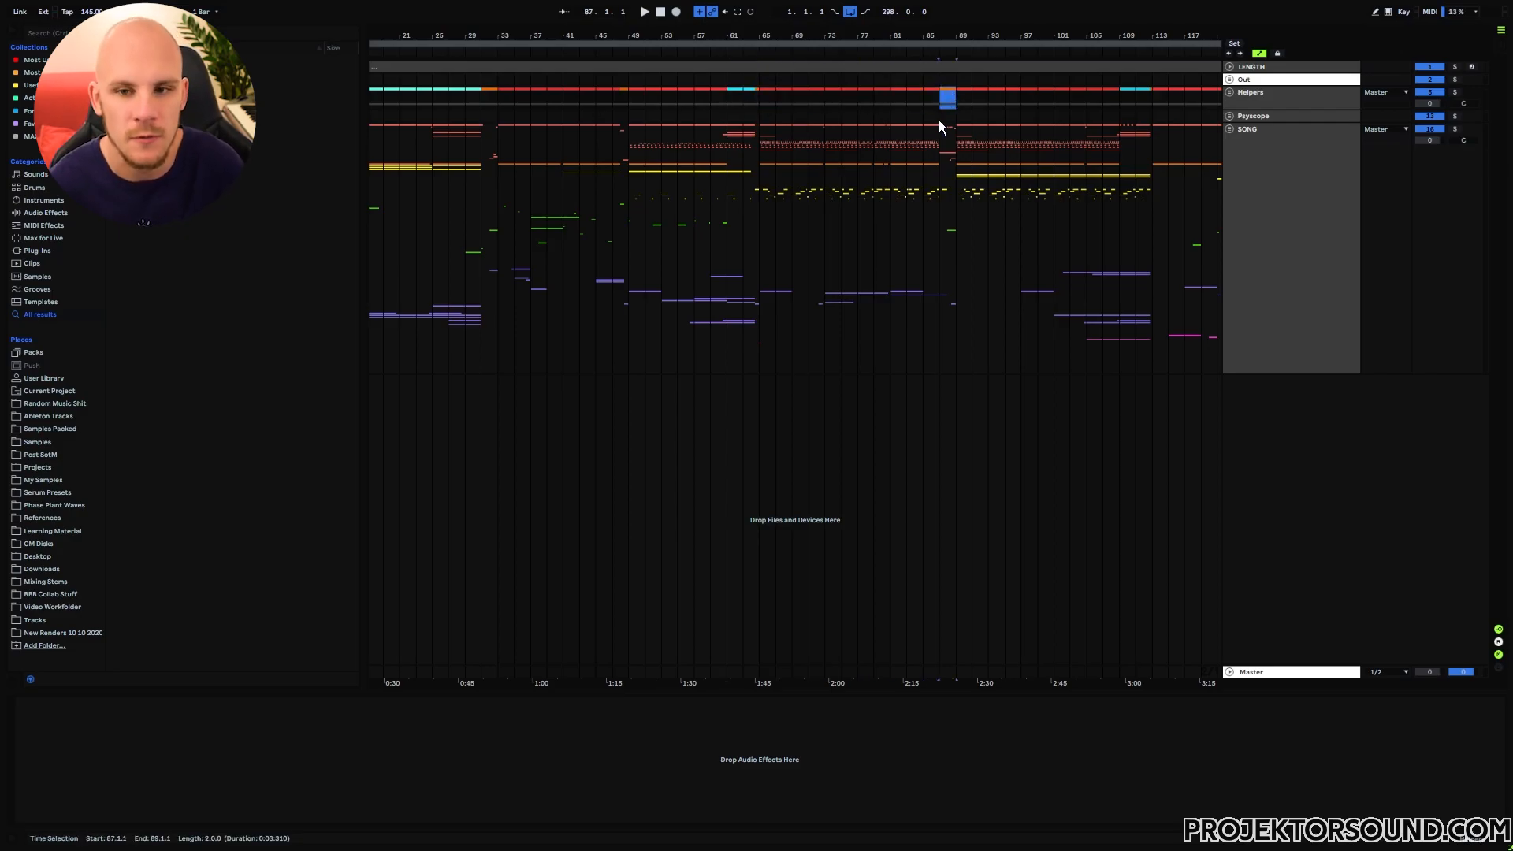
{"action": "left_click_drag", "start_coordinate": [729, 95], "coordinate": [758, 93]}
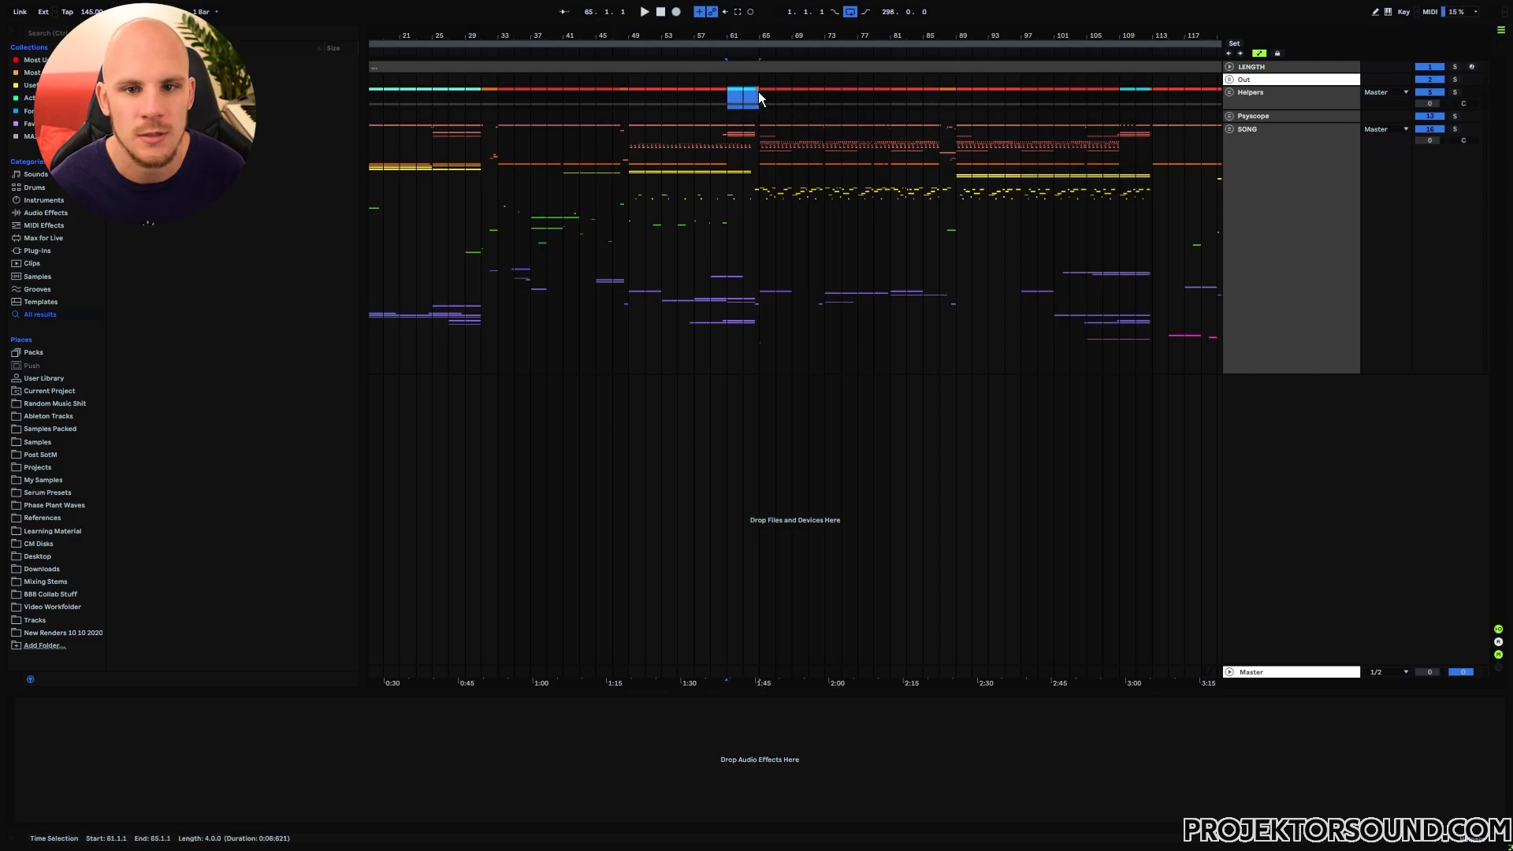
{"action": "left_click_drag", "start_coordinate": [947, 90], "coordinate": [953, 92]}
{"action": "left_click_drag", "start_coordinate": [1134, 98], "coordinate": [1133, 92]}
Step: Compare the Helpers group's long section from 227.1.1 to 257.1.1 with the short fill section from 257.1.1 to 259.1.1
{"action": "scroll", "coordinate": [1152, 106], "scroll_direction": "right", "scroll_amount": 15}
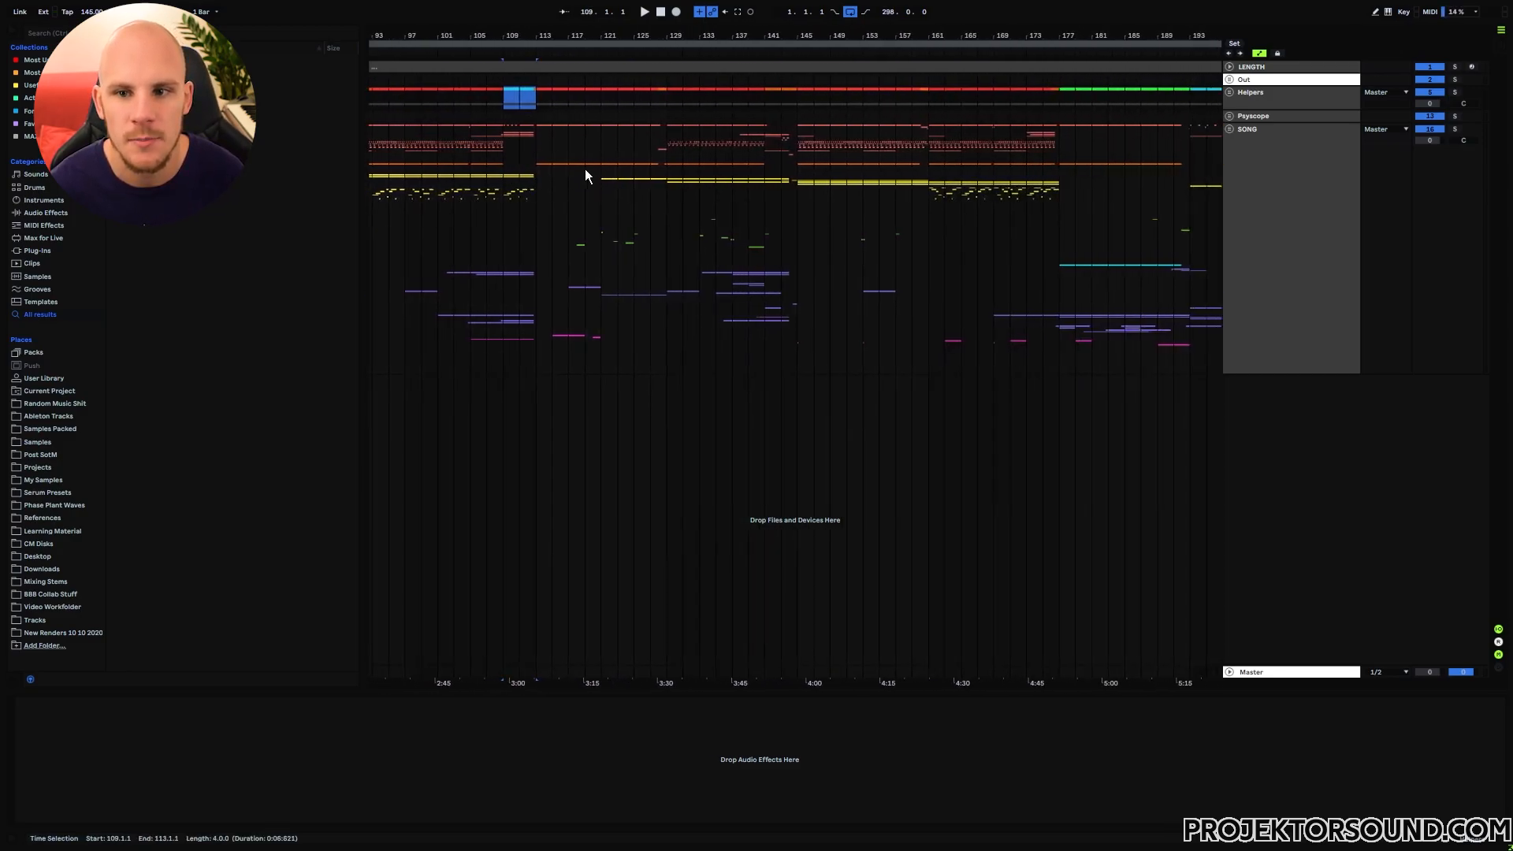
{"action": "left_click", "coordinate": [649, 90]}
{"action": "left_click_drag", "start_coordinate": [650, 89], "coordinate": [857, 97]}
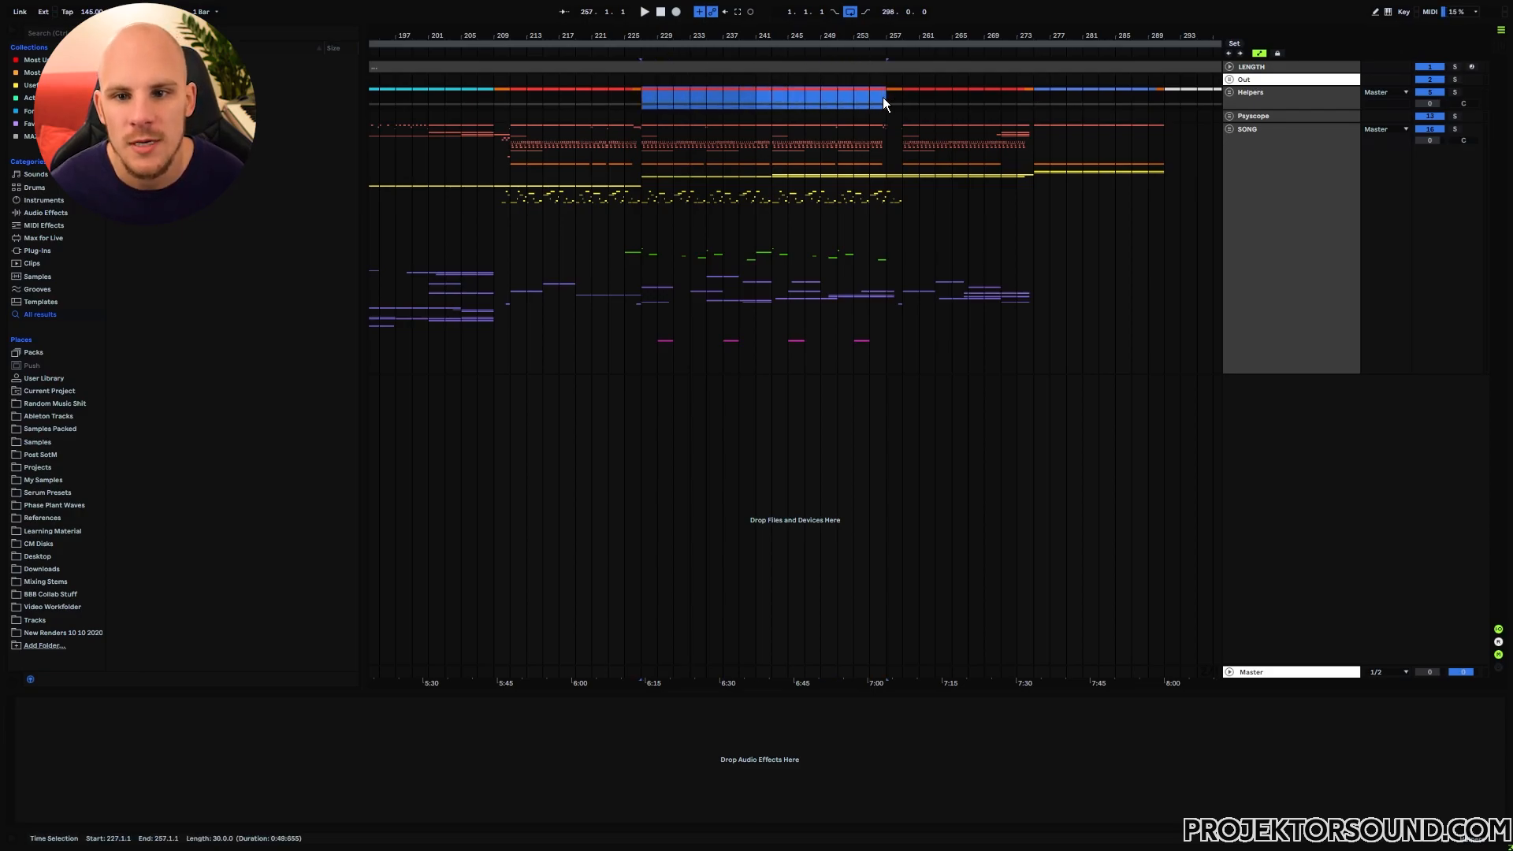
{"action": "left_click", "coordinate": [884, 99]}
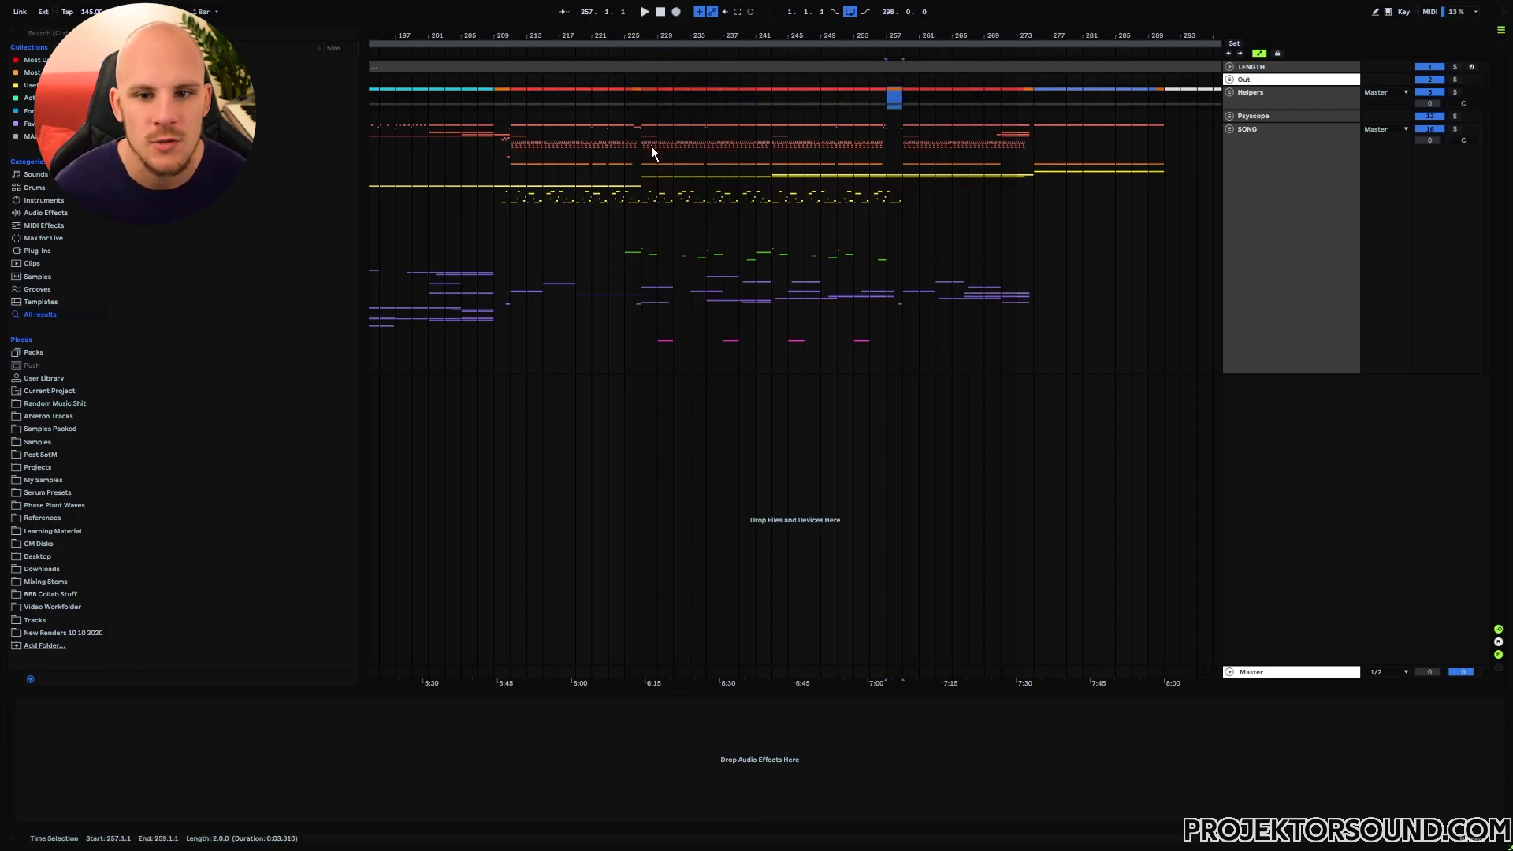
{"action": "left_click_drag", "start_coordinate": [645, 88], "coordinate": [886, 88]}
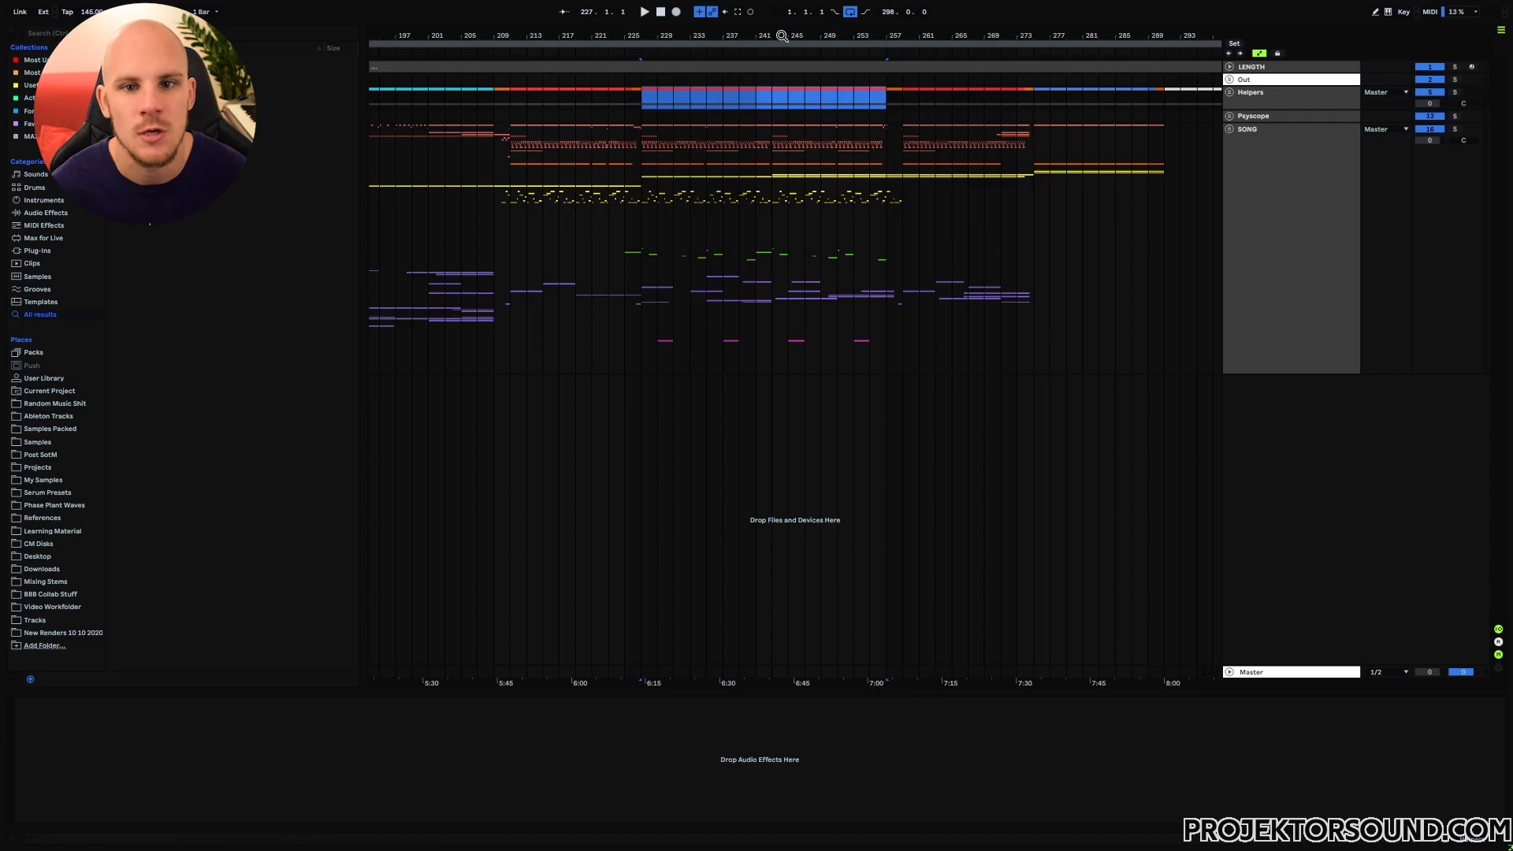
{"action": "left_click_drag", "start_coordinate": [782, 37], "coordinate": [830, 35]}
{"action": "left_click", "coordinate": [917, 98]}
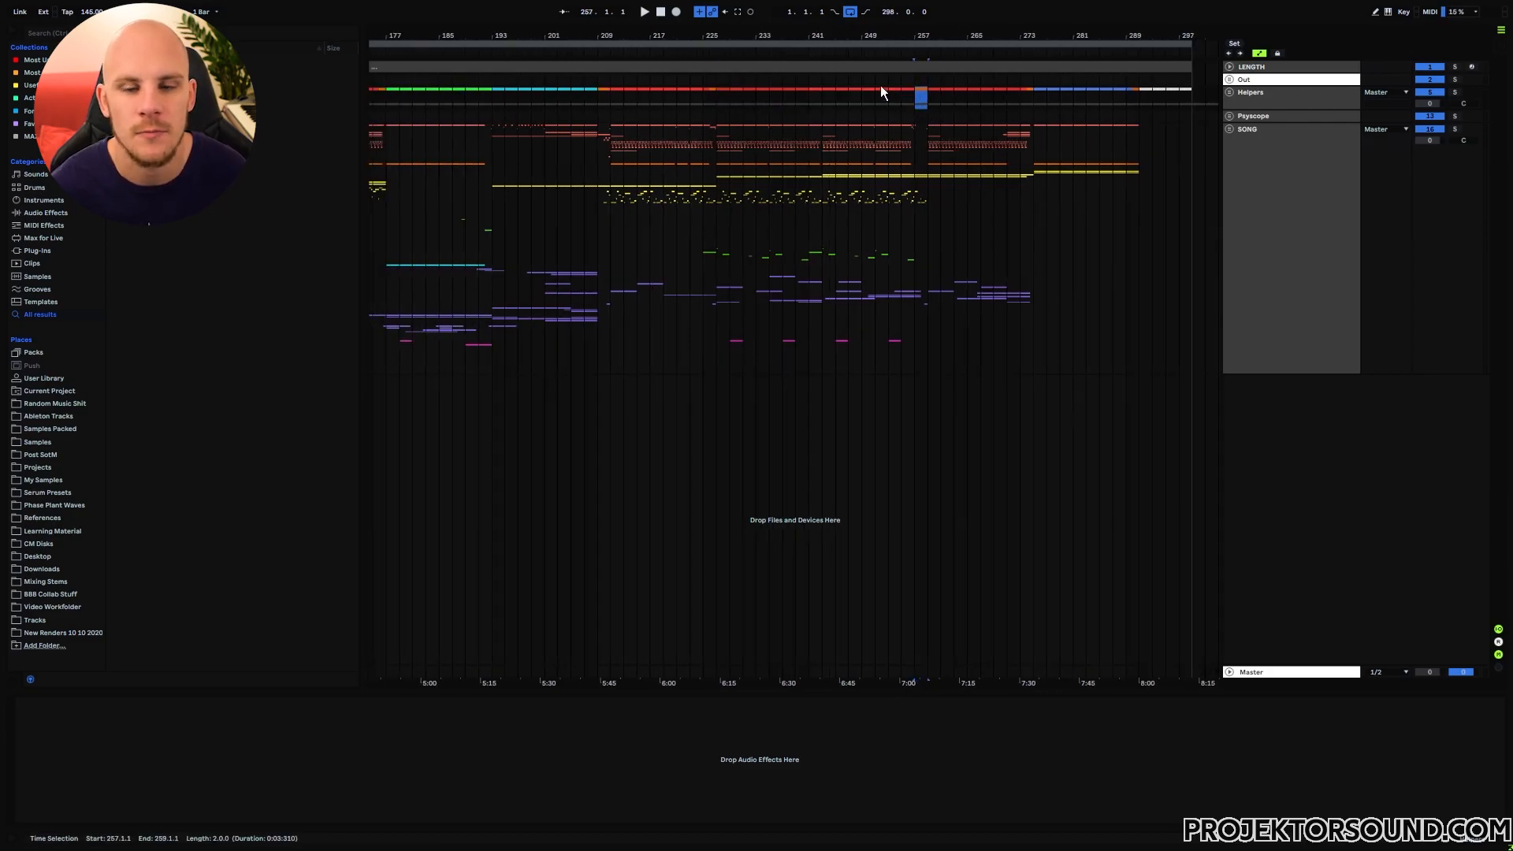
Step: Unfold the SONG group and enlarge its automation lane
{"action": "left_click_drag", "start_coordinate": [612, 79], "coordinate": [612, 30]}
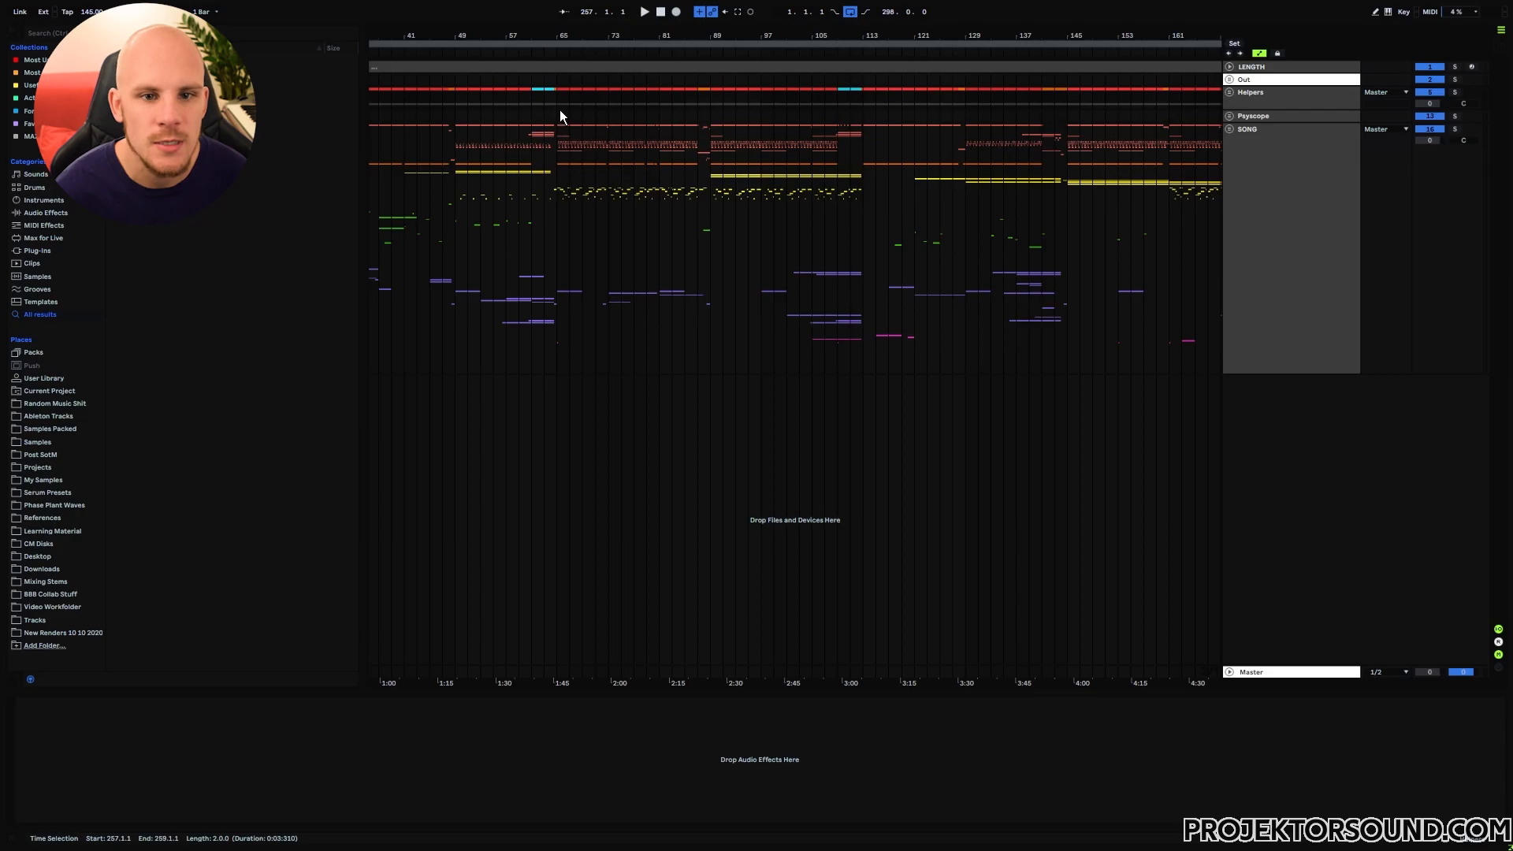
{"action": "left_click", "coordinate": [1229, 129]}
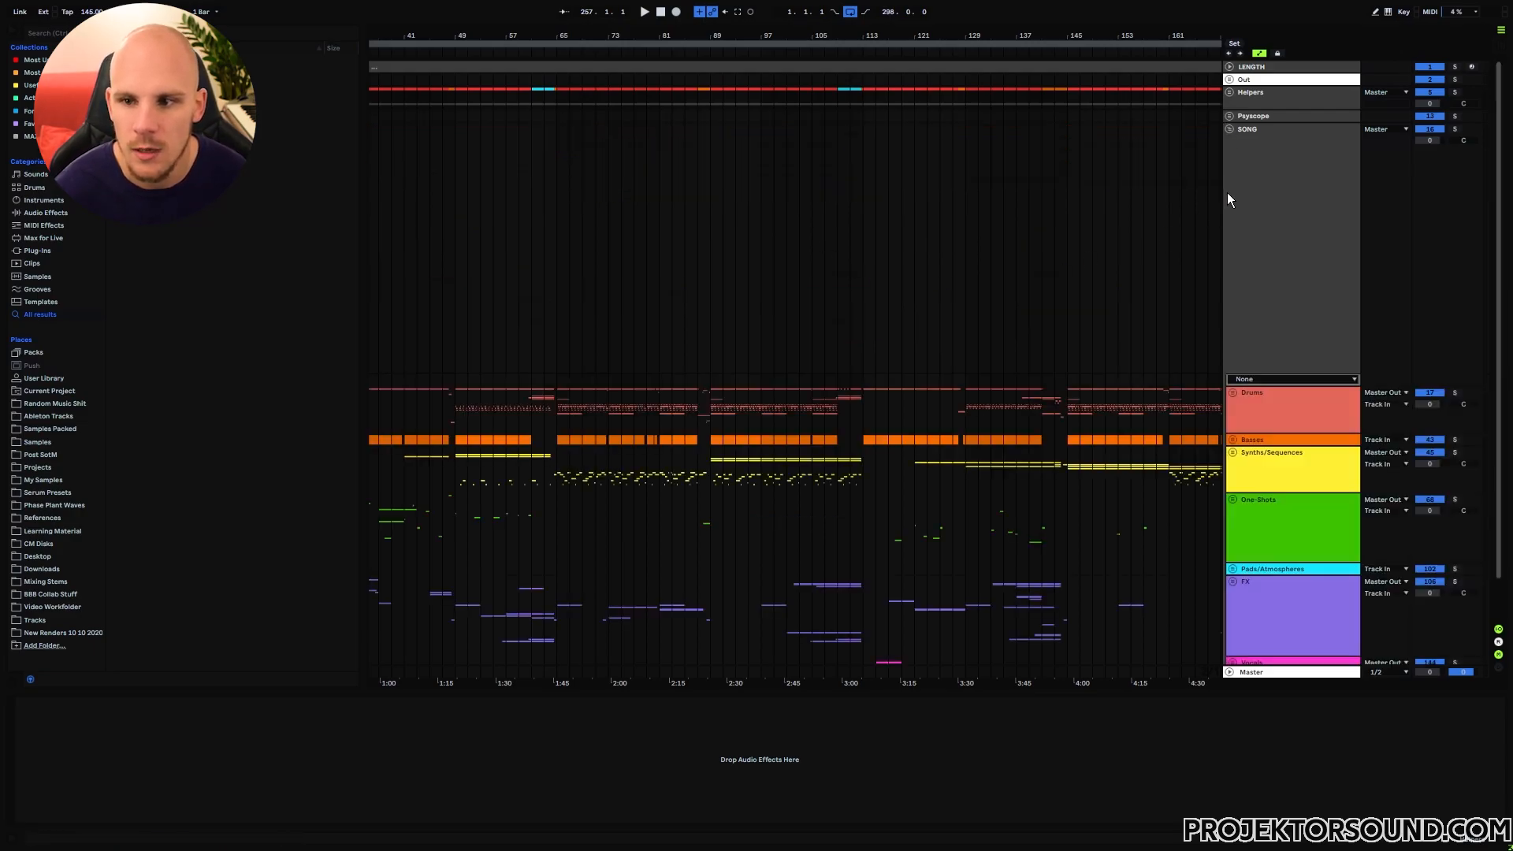
{"action": "left_click_drag", "start_coordinate": [1242, 386], "coordinate": [1245, 567]}
{"action": "left_click", "coordinate": [1269, 294]}
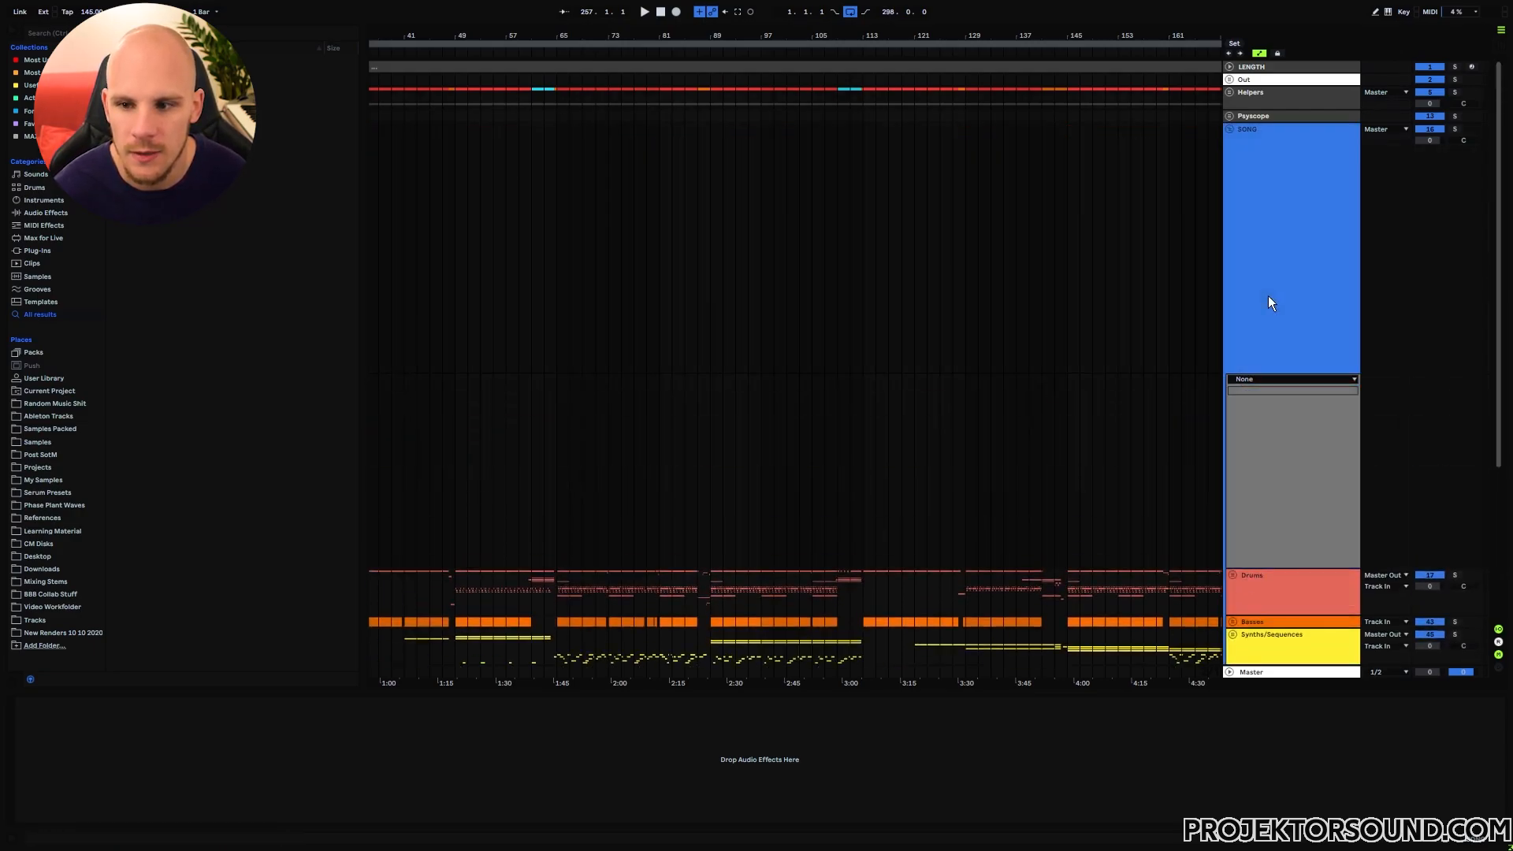
Step: Add a Utility device to the SONG group
{"action": "right_click", "coordinate": [545, 249]}
{"action": "right_click", "coordinate": [546, 249]}
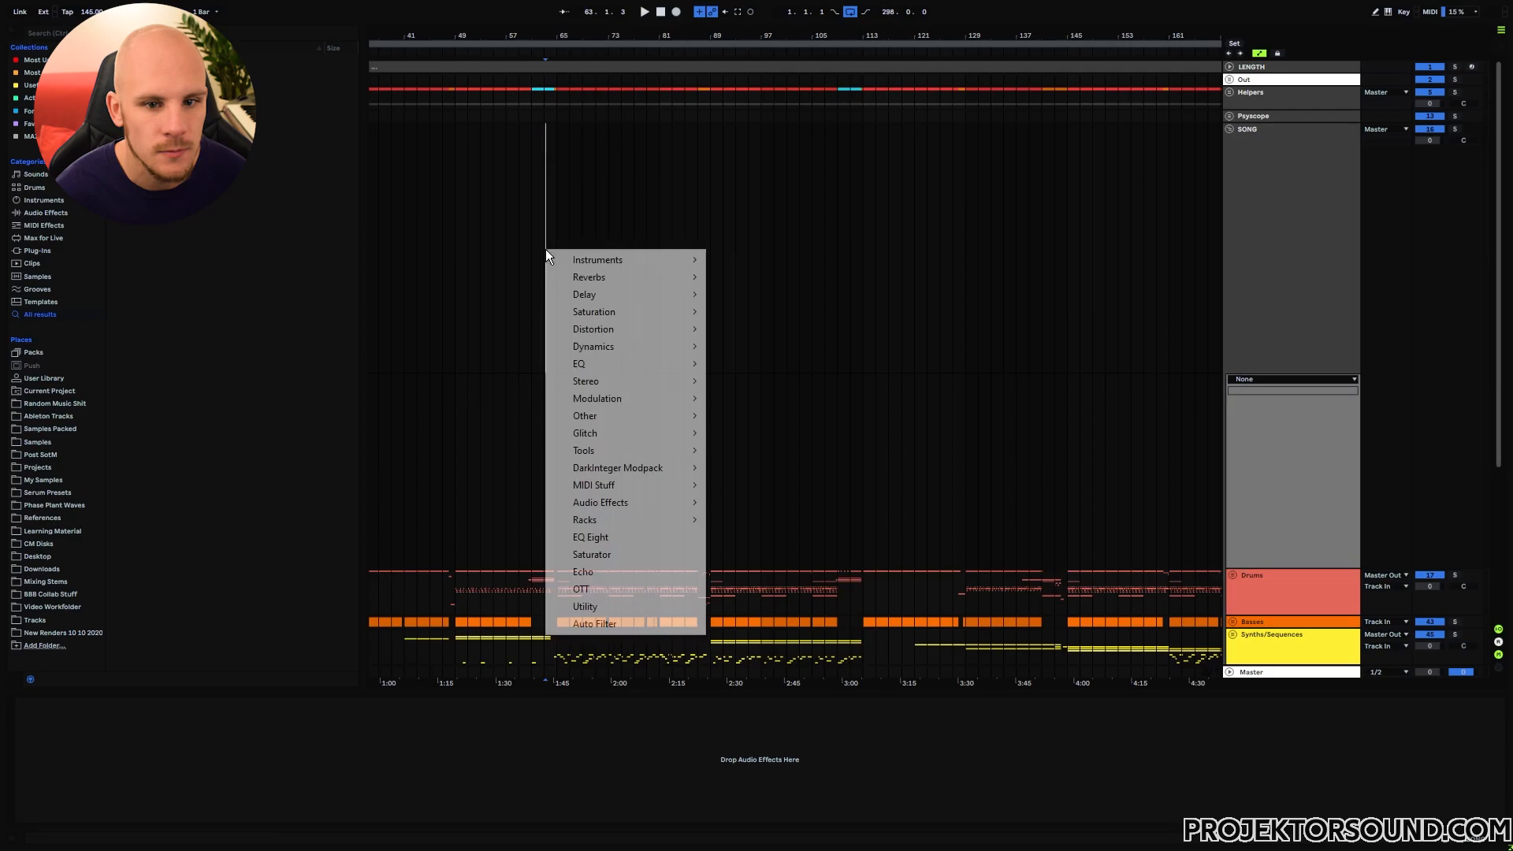
{"action": "left_click", "coordinate": [593, 602]}
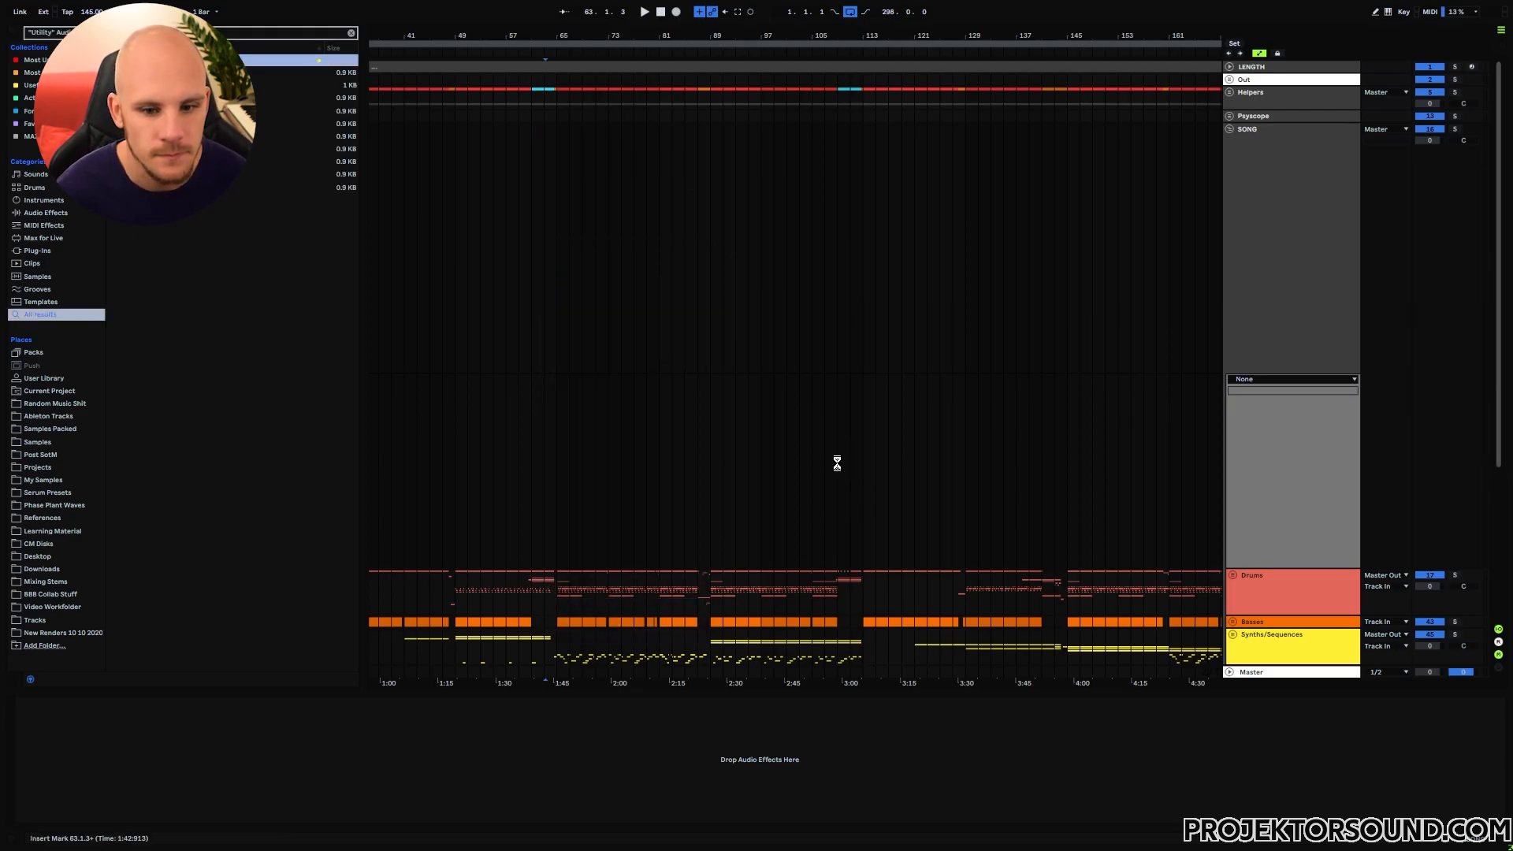
Step: Automate the SONG group's Utility Gain with breakpoints at bars 65 and 89, a lowered point at bar 77, and curved segments
{"action": "left_click", "coordinate": [555, 470]}
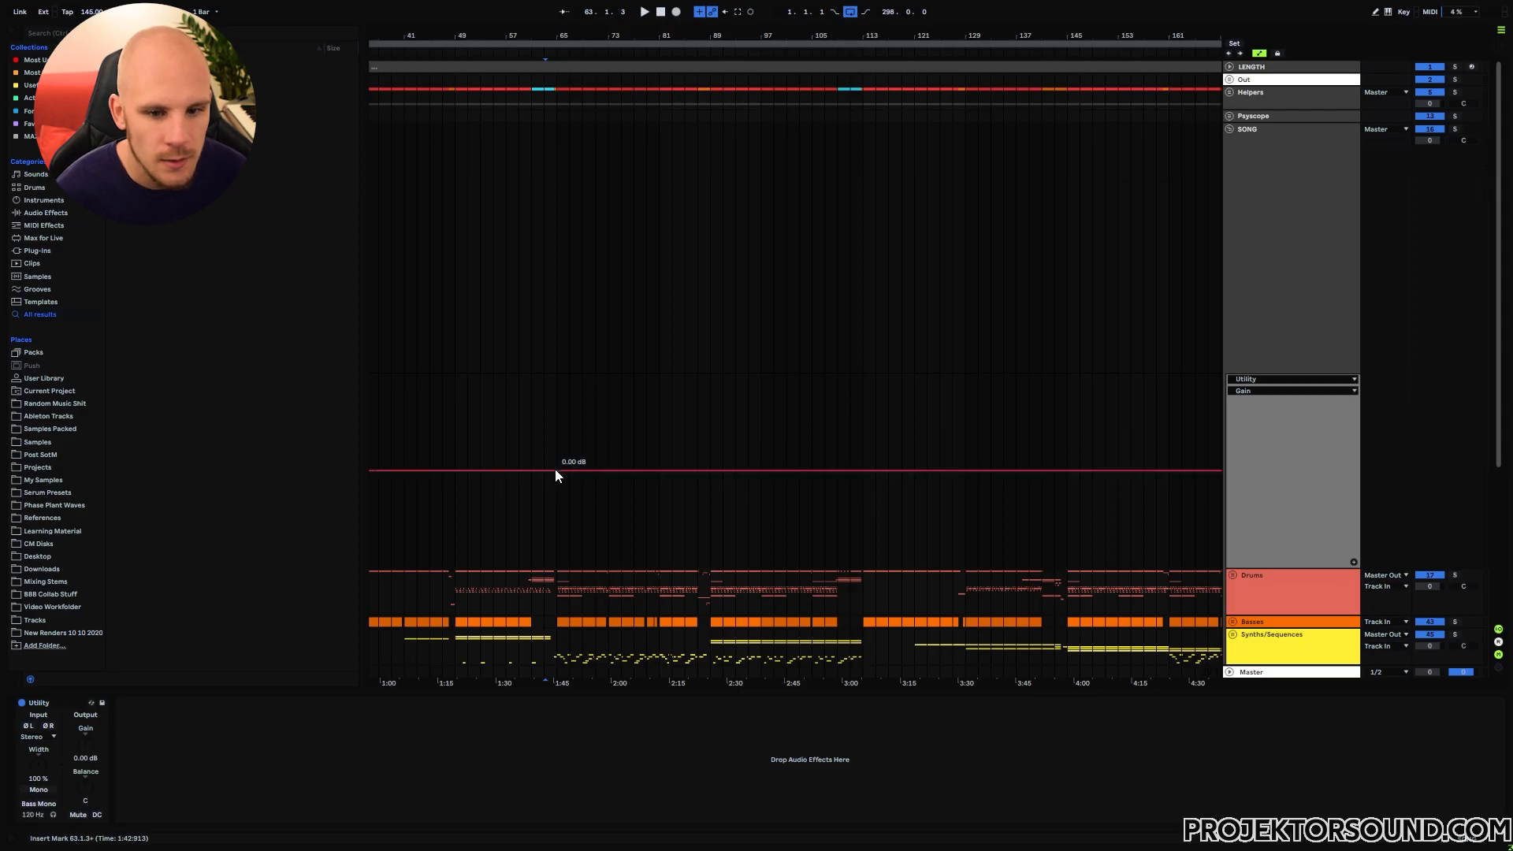
{"action": "left_click", "coordinate": [708, 470]}
{"action": "left_click_drag", "start_coordinate": [633, 35], "coordinate": [723, 214]}
{"action": "left_click_drag", "start_coordinate": [686, 471], "coordinate": [687, 504]}
{"action": "left_click_drag", "start_coordinate": [583, 495], "coordinate": [583, 506]}
{"action": "left_click_drag", "start_coordinate": [776, 492], "coordinate": [776, 509]}
Step: Select the start of the Gain curve from bar 65, followed by its rising part from 79.3.1 to 89.1.1
{"action": "left_click", "coordinate": [446, 524]}
{"action": "left_click_drag", "start_coordinate": [445, 522], "coordinate": [605, 533]}
{"action": "left_click", "coordinate": [739, 541]}
{"action": "left_click_drag", "start_coordinate": [739, 540], "coordinate": [927, 520]}
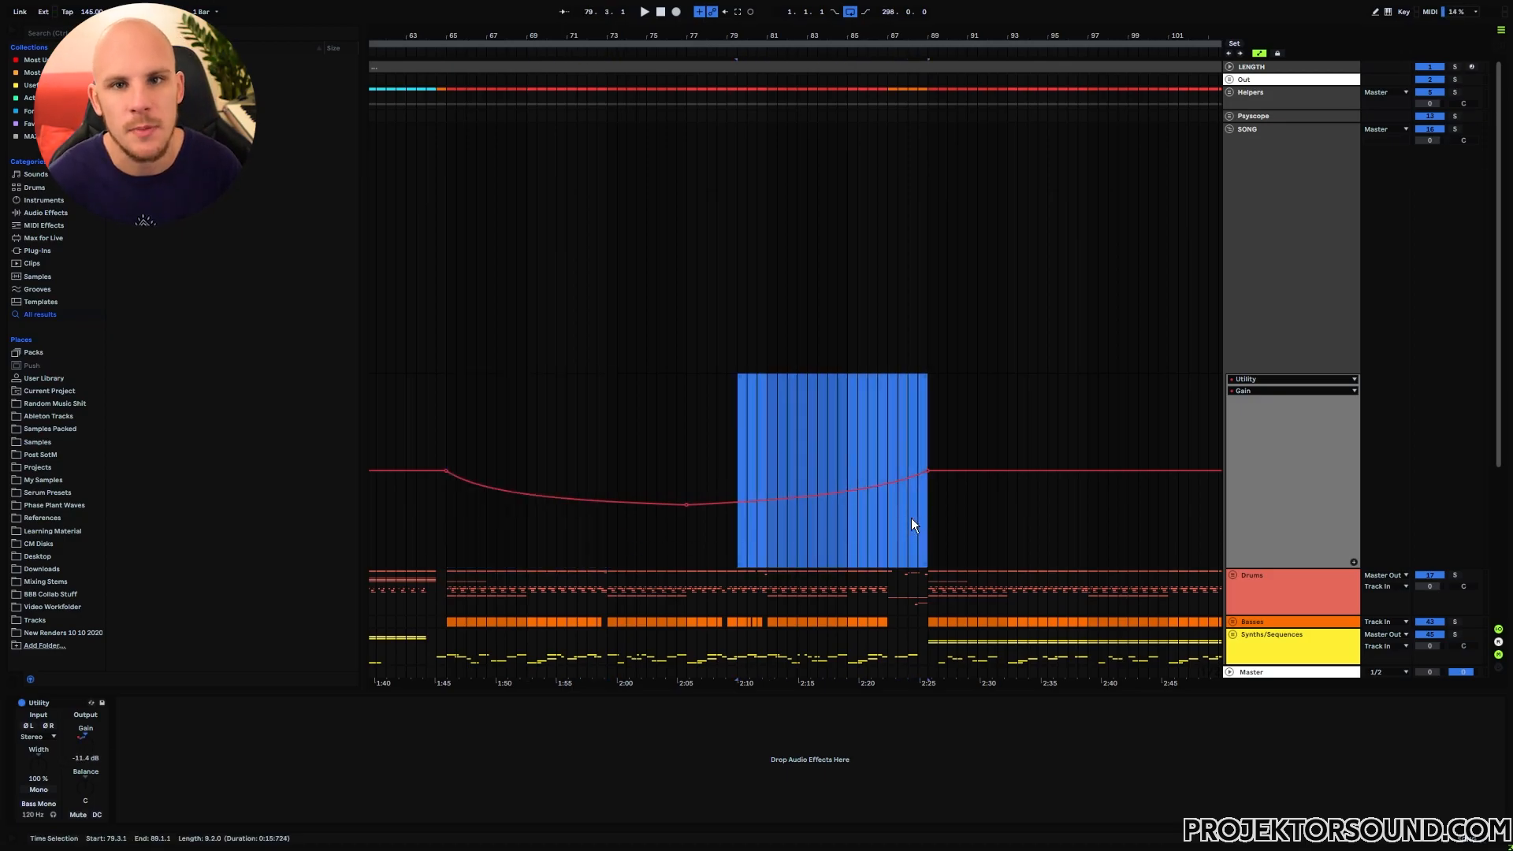
Step: Select sections of the Drums group between bars 65 and 89, ending with the range 81.1.1 to 88.3.1
{"action": "left_click", "coordinate": [626, 490]}
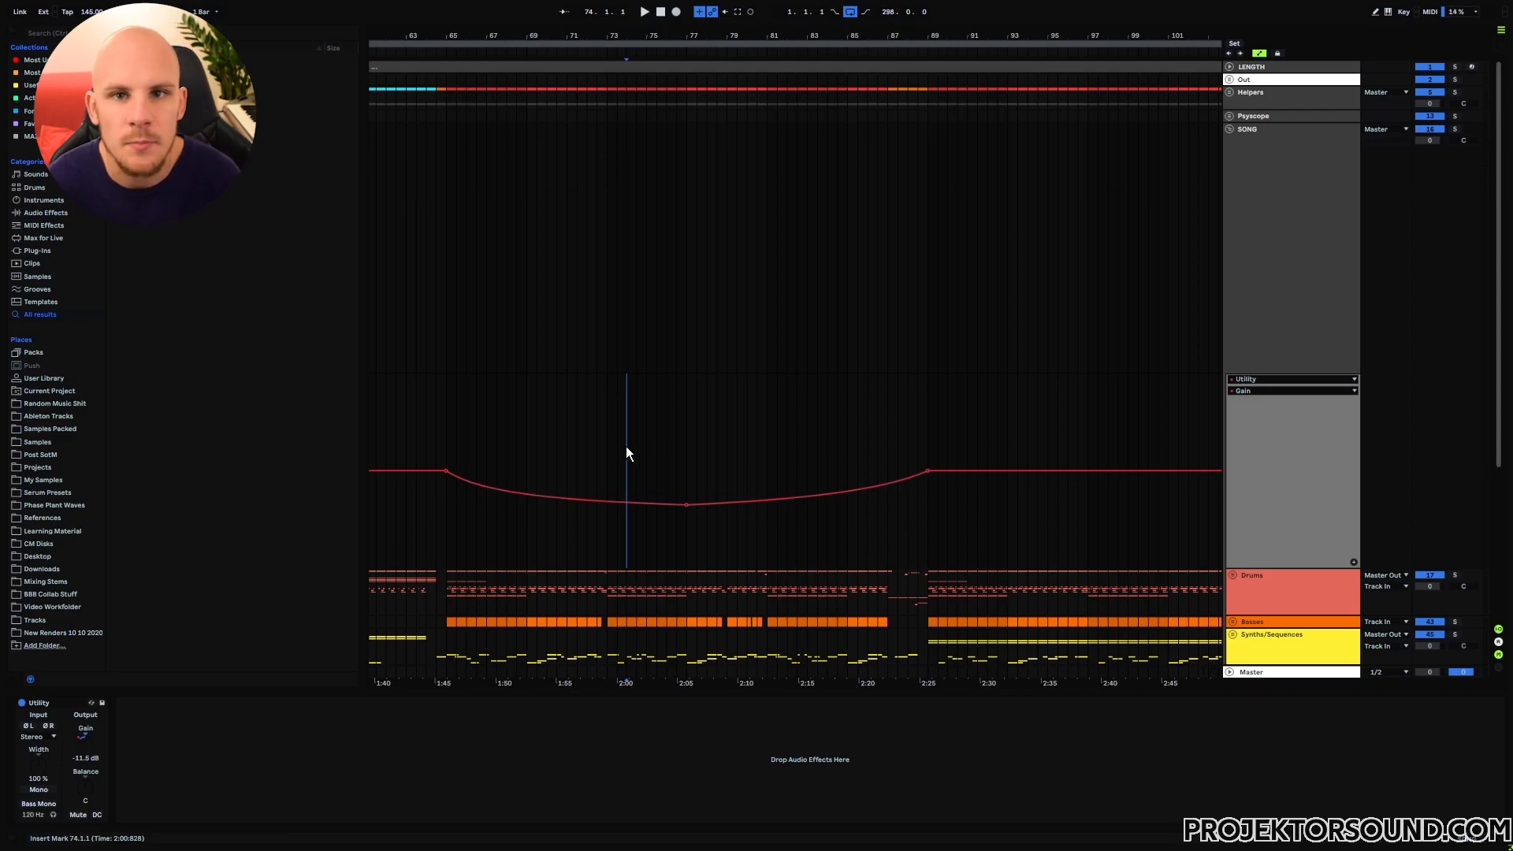
{"action": "mouse_move", "coordinate": [600, 512]}
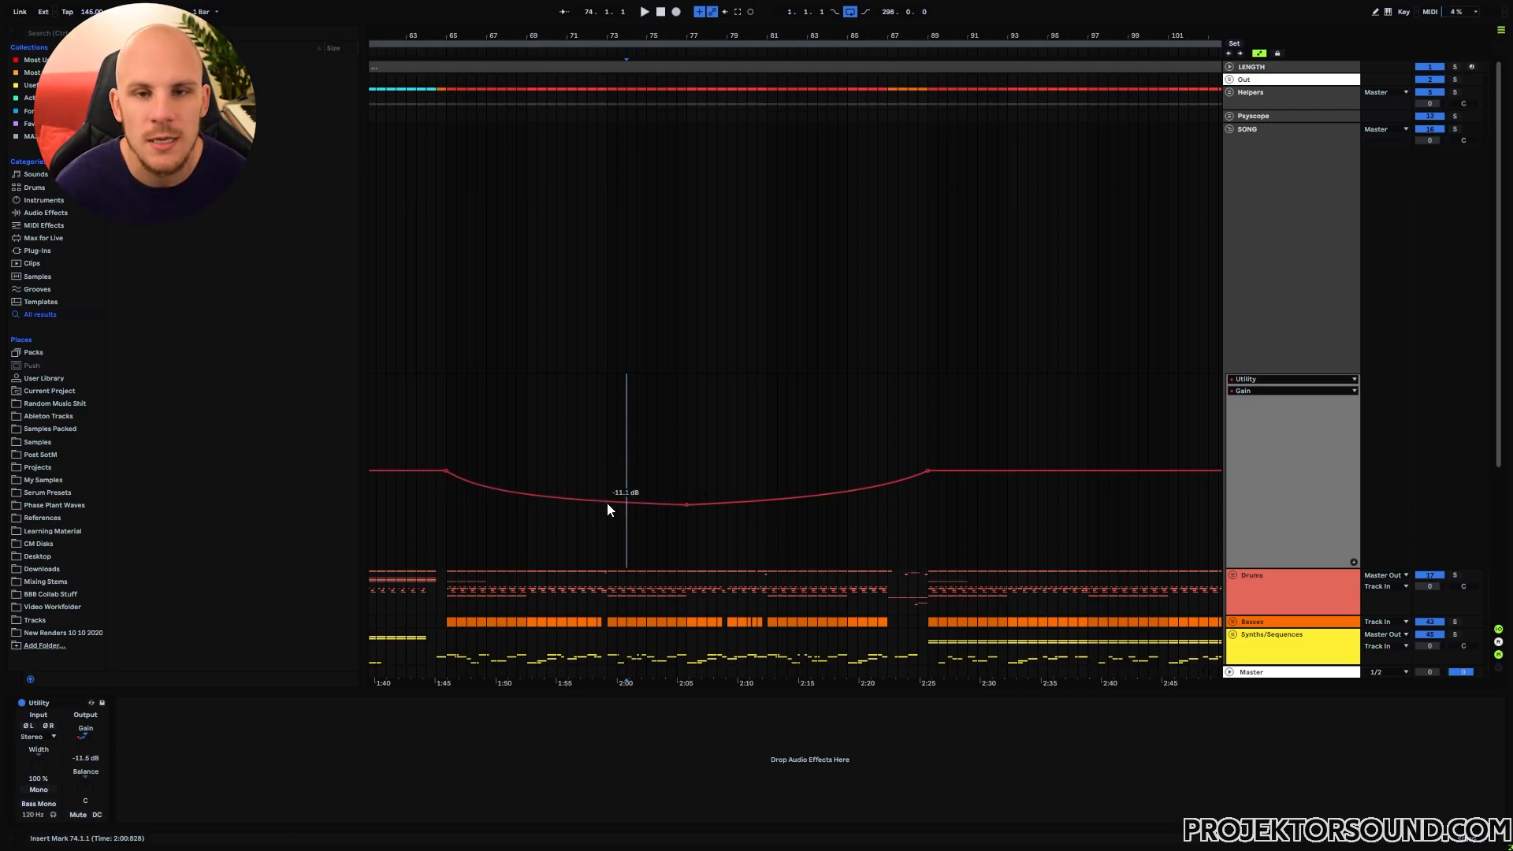
{"action": "scroll", "coordinate": [555, 526], "scroll_direction": "left", "scroll_amount": 3}
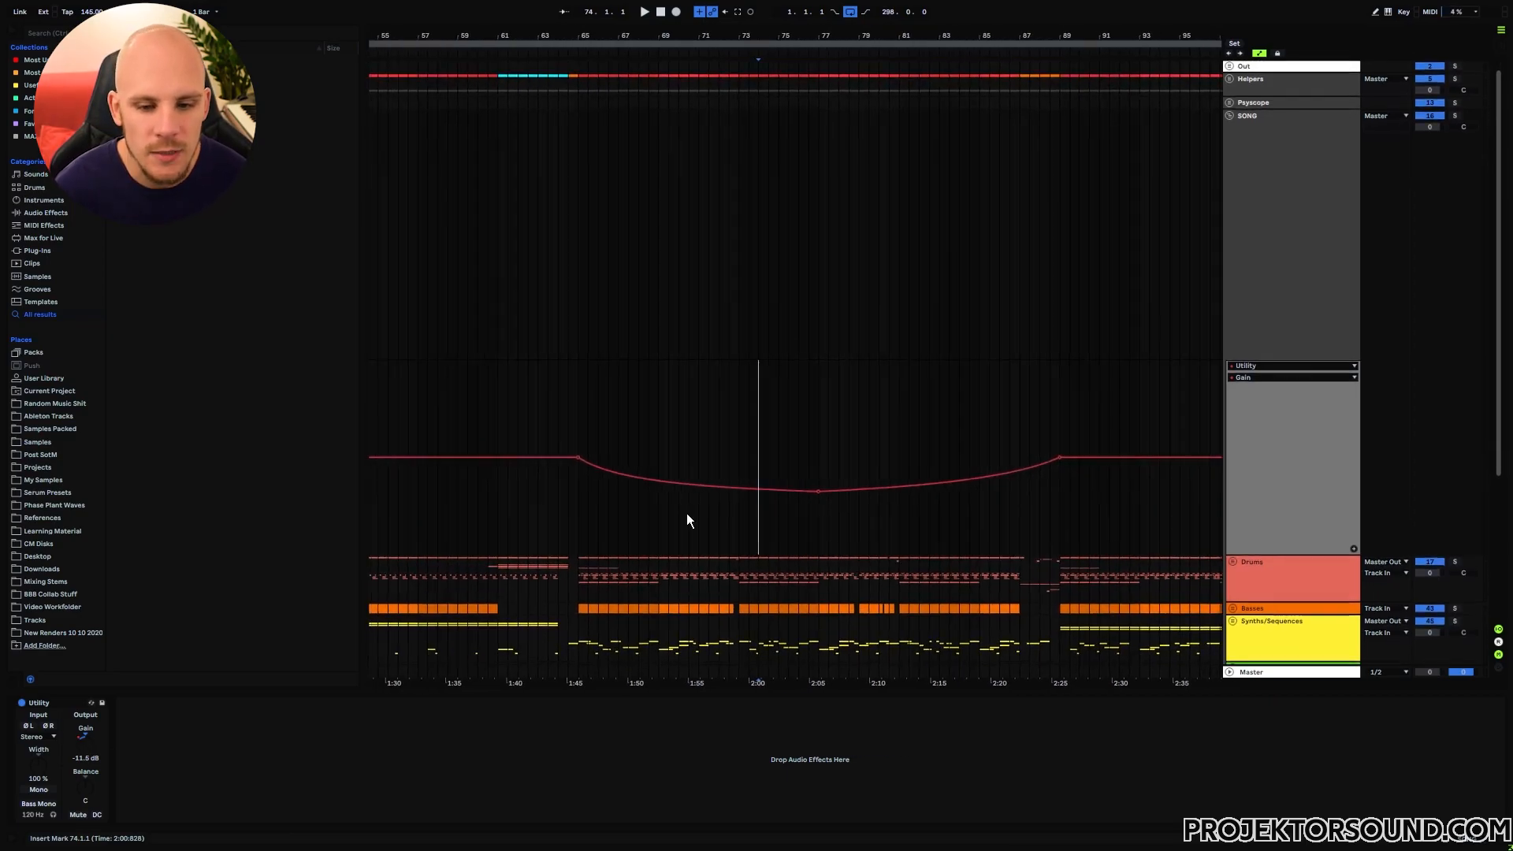
{"action": "scroll", "coordinate": [759, 520], "scroll_direction": "down", "scroll_amount": 2}
{"action": "left_click", "coordinate": [747, 514]}
{"action": "left_click", "coordinate": [856, 525]}
{"action": "left_click_drag", "start_coordinate": [589, 527], "coordinate": [1050, 523]}
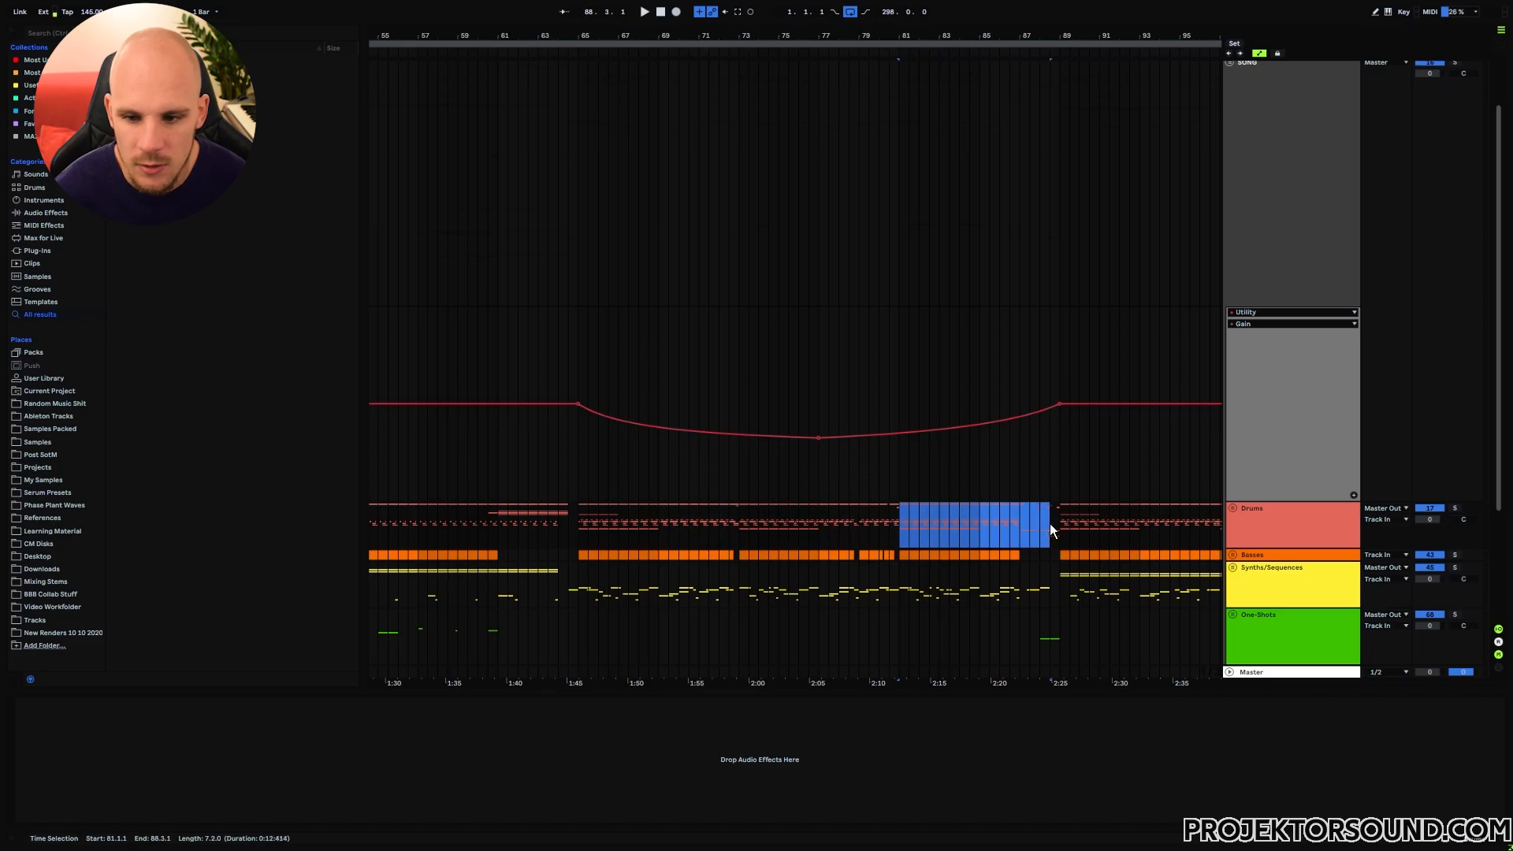
{"action": "left_click", "coordinate": [950, 524]}
Step: Reshape the SONG group's Gain curve with dips at bars 69, 77 and 85 and peaks at bars 73 and 81
{"action": "left_click_drag", "start_coordinate": [809, 437], "coordinate": [703, 435]}
{"action": "left_click_drag", "start_coordinate": [816, 420], "coordinate": [900, 429]}
{"action": "left_click", "coordinate": [842, 406]}
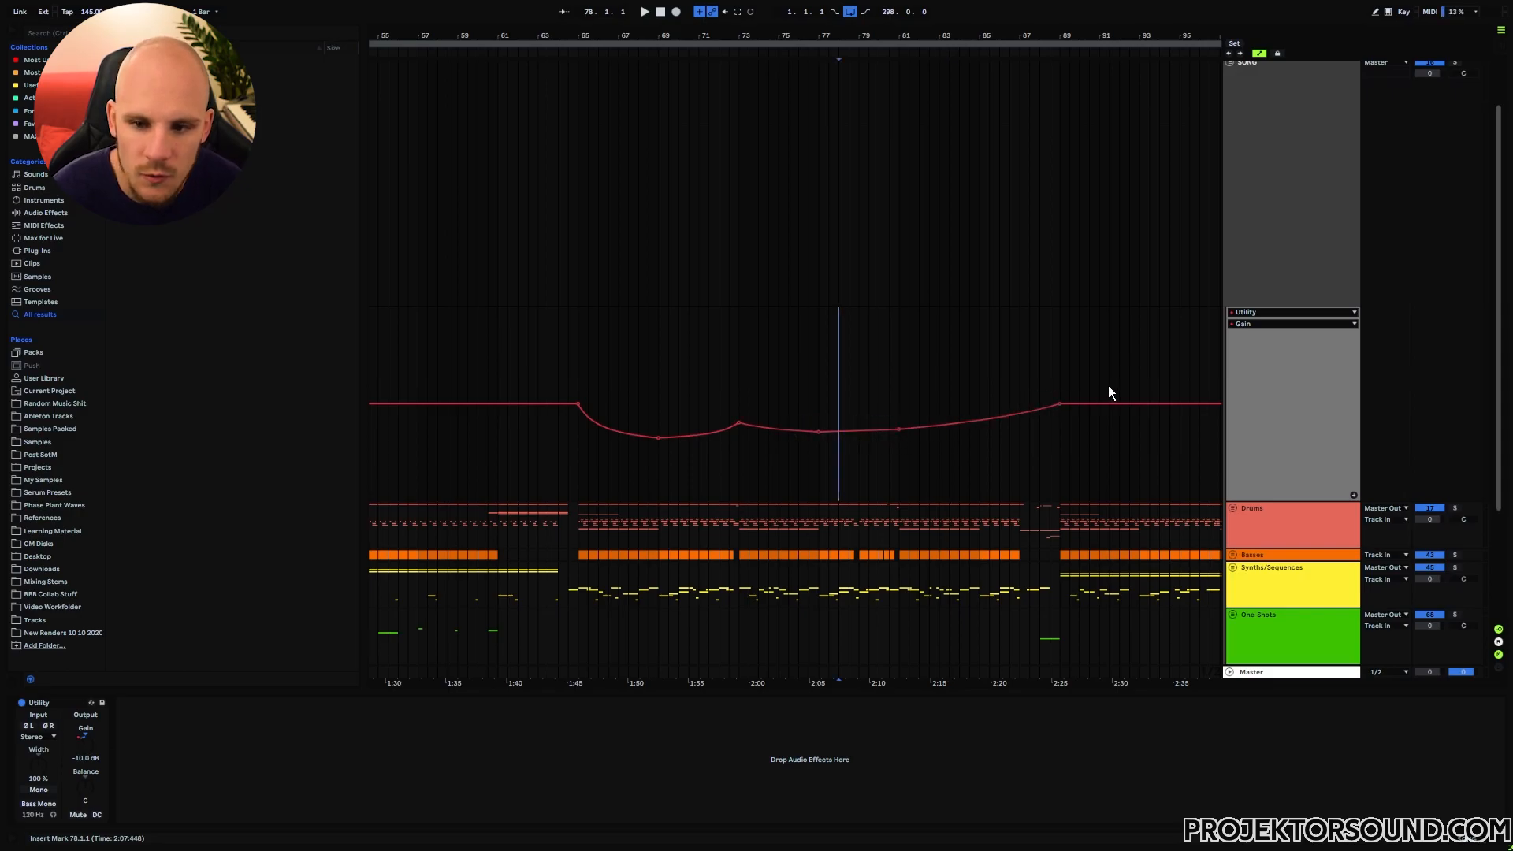
{"action": "left_click", "coordinate": [900, 428]}
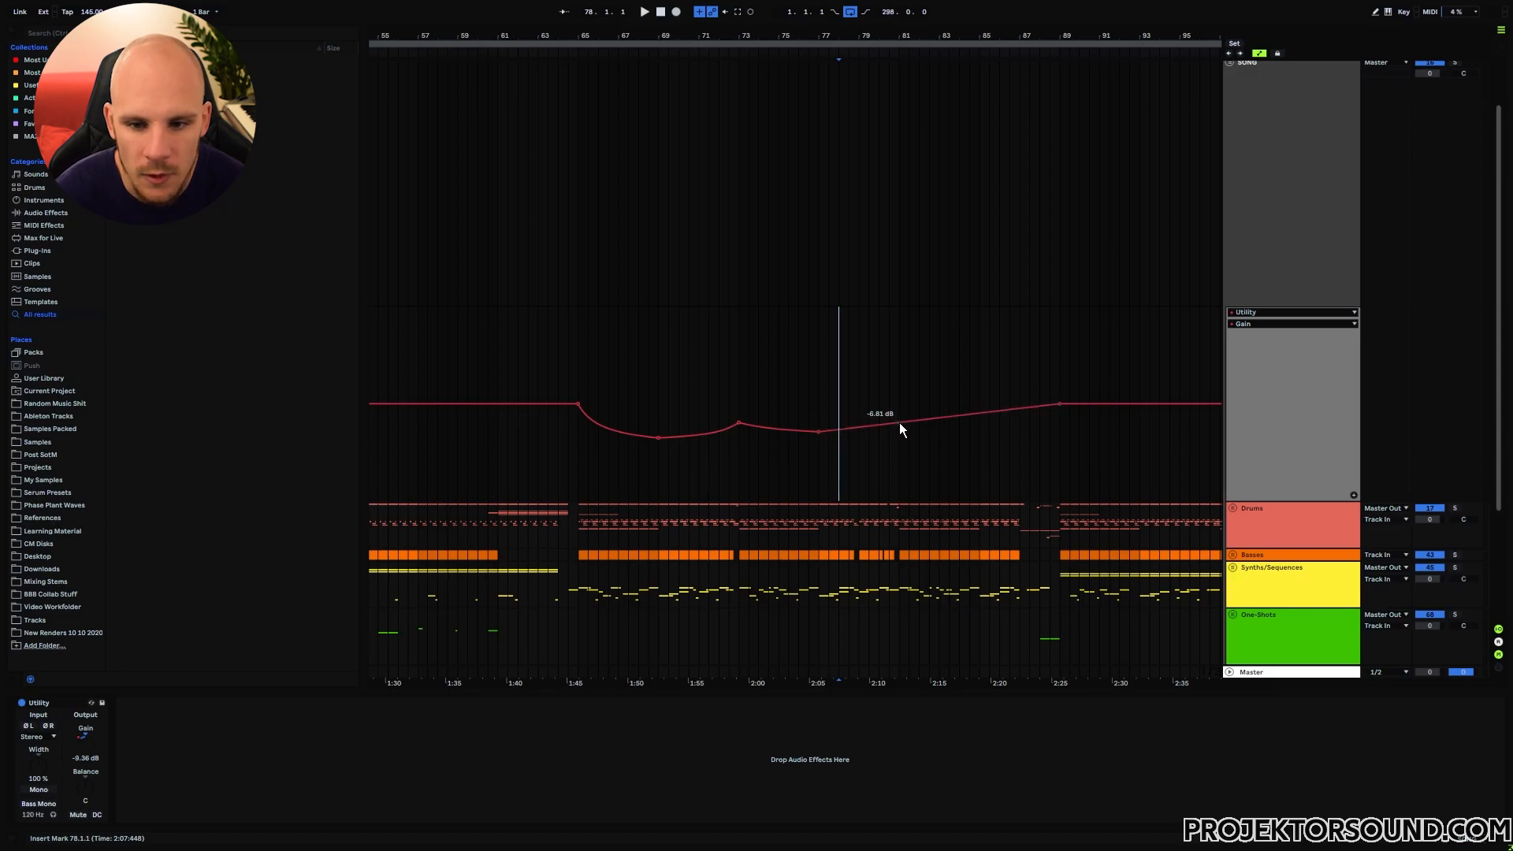
{"action": "left_click", "coordinate": [900, 424]}
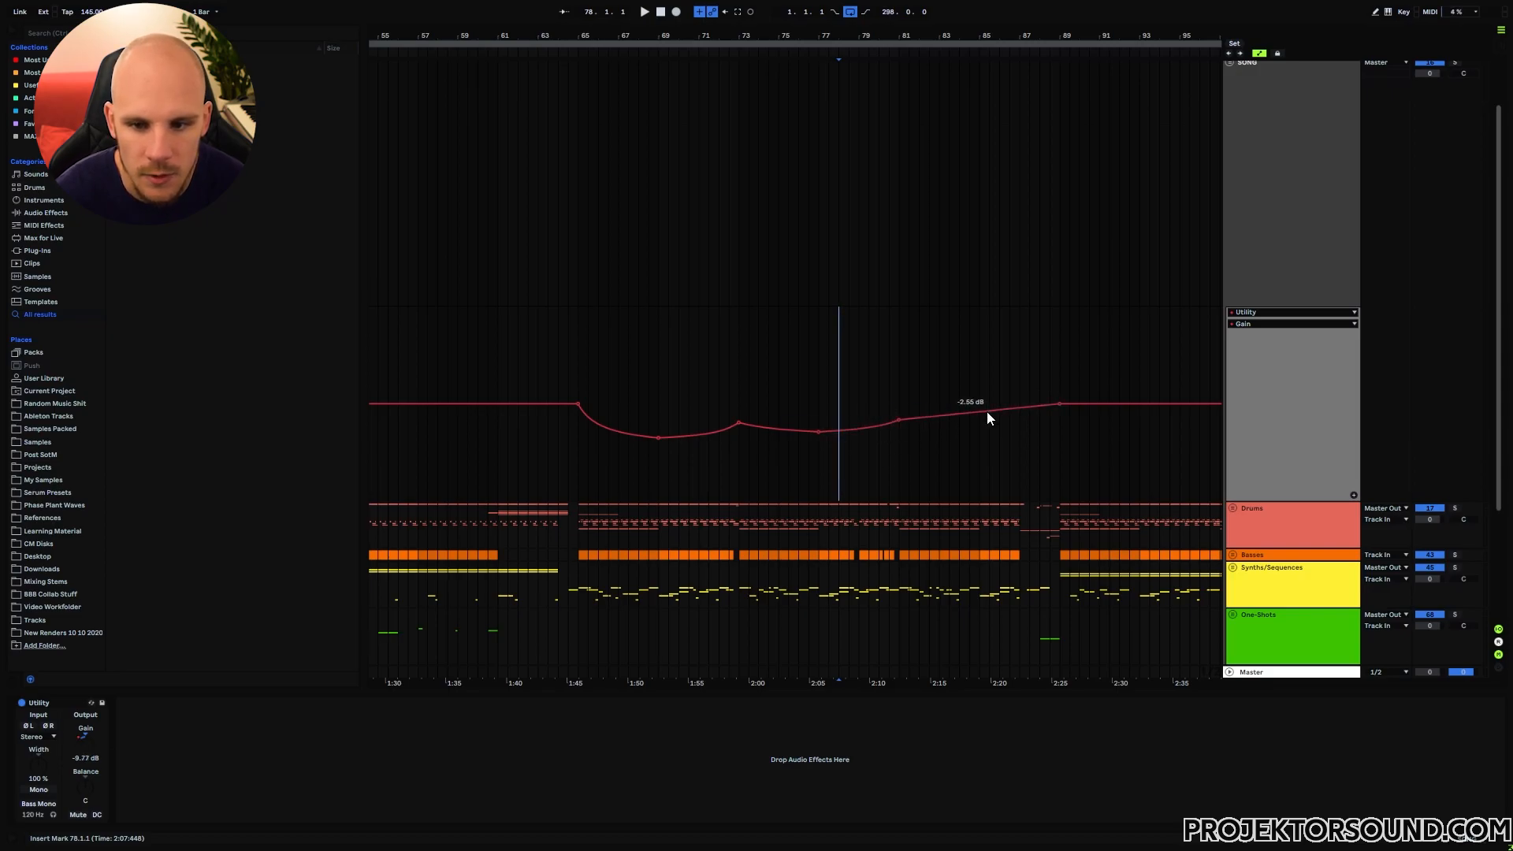
{"action": "left_click_drag", "start_coordinate": [980, 412], "coordinate": [979, 431]}
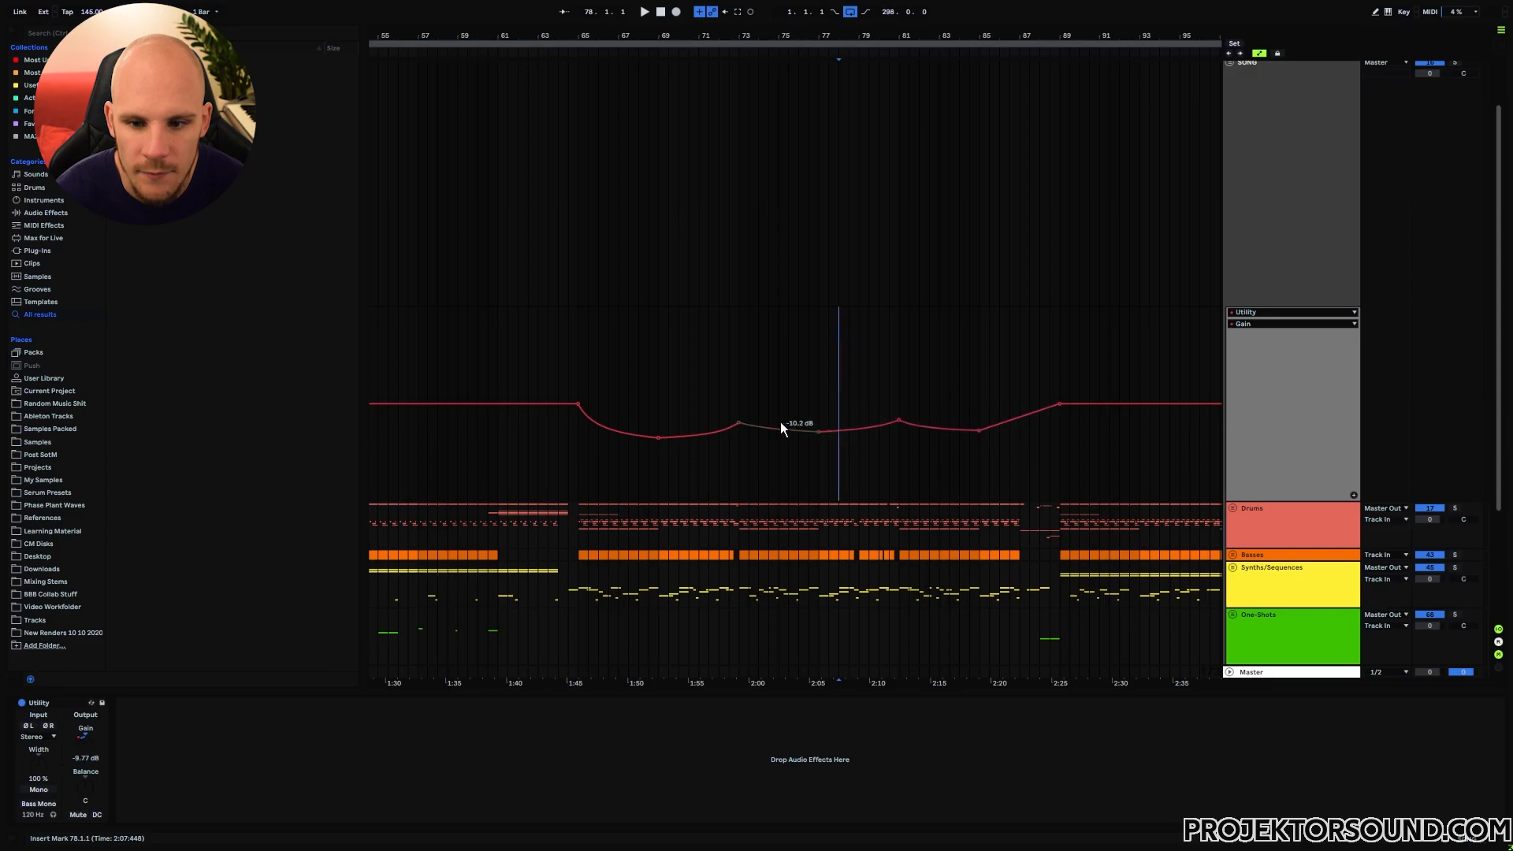
Step: Curve the Gain segment rising from bar 85 to bar 89 and place the insert marker at bar 65
{"action": "left_click_drag", "start_coordinate": [879, 385], "coordinate": [898, 385]}
{"action": "left_click", "coordinate": [897, 385]}
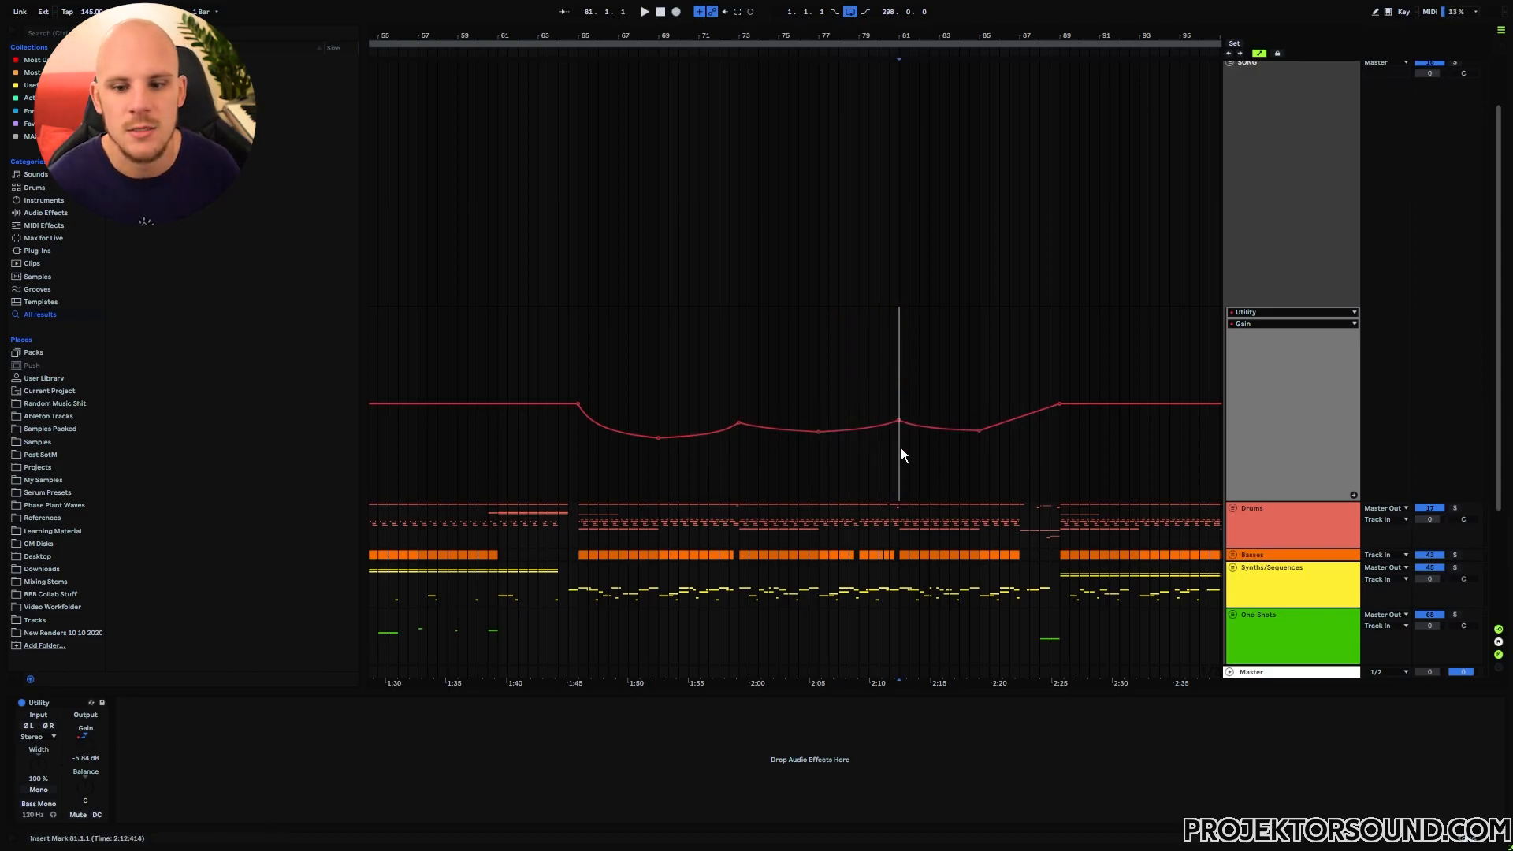
{"action": "left_click_drag", "start_coordinate": [900, 508], "coordinate": [938, 536]}
{"action": "left_click_drag", "start_coordinate": [905, 422], "coordinate": [971, 408]}
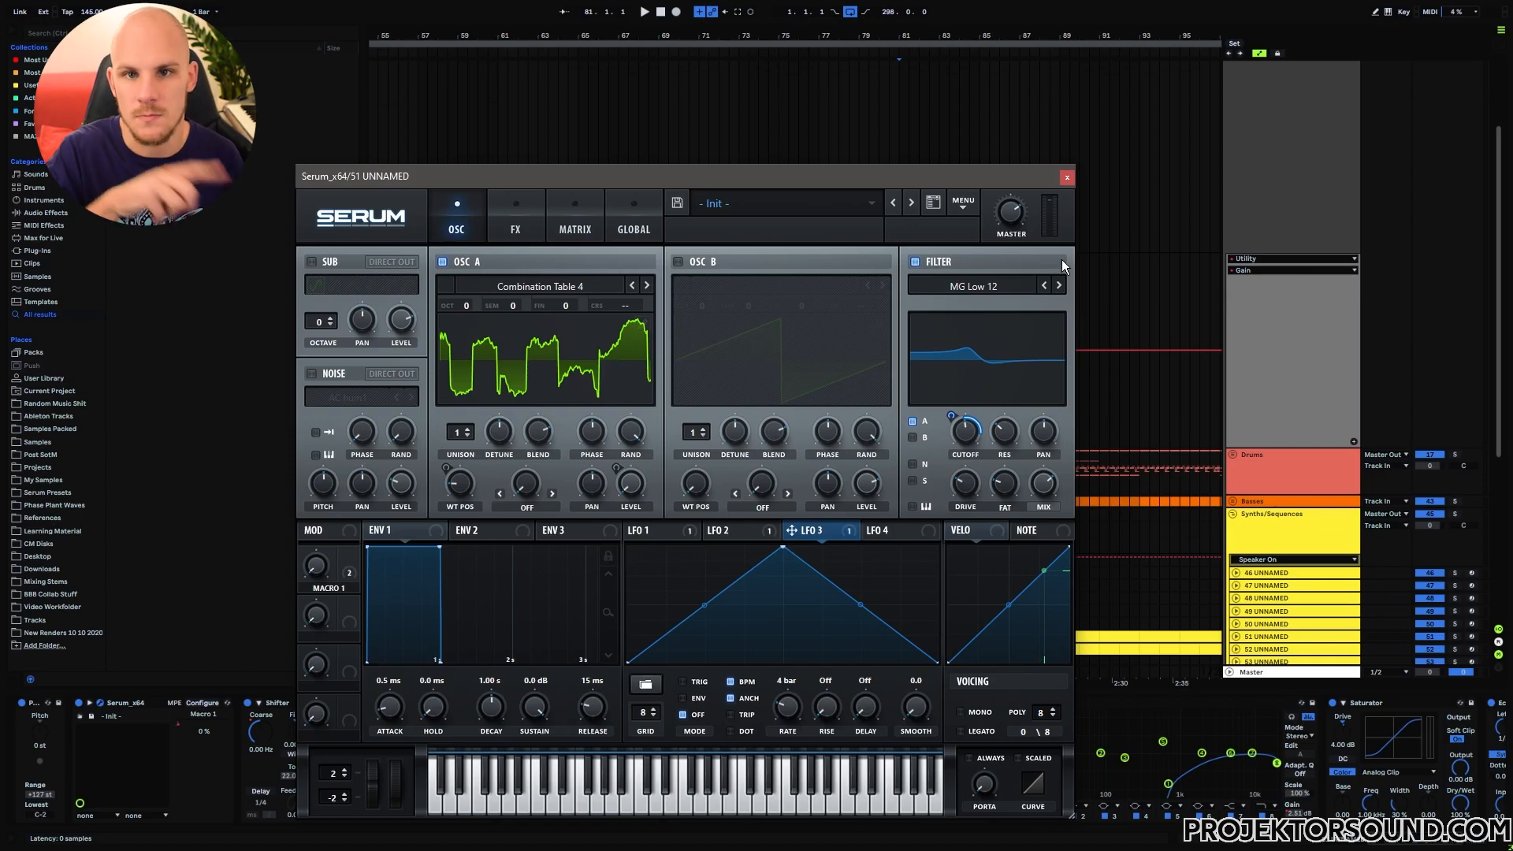
{"action": "left_click", "coordinate": [579, 402]}
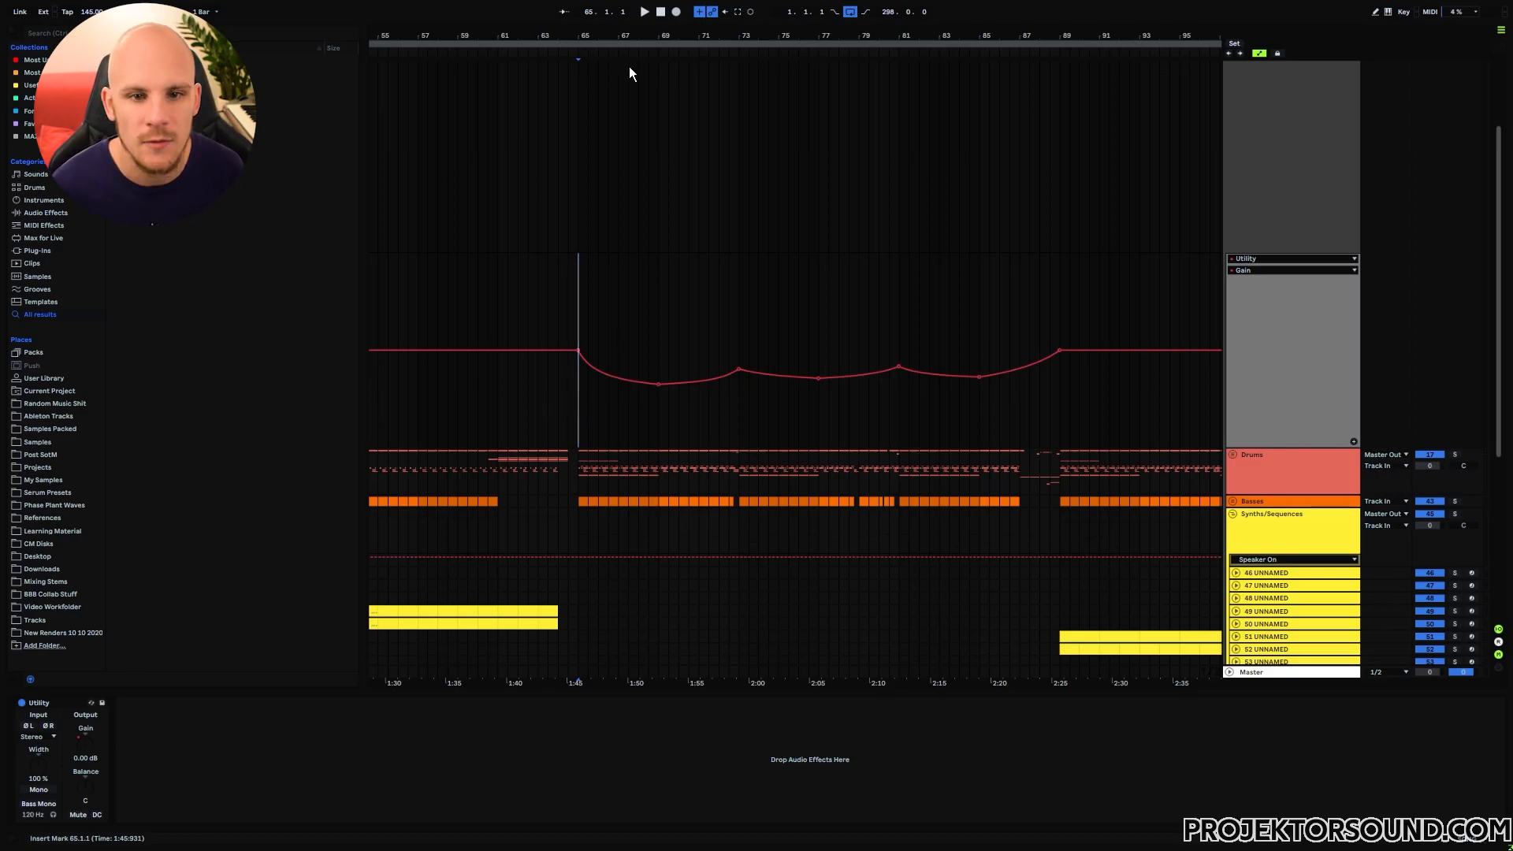
Step: Raise the Gain breakpoints between bars 65 and 89 so the peaks reach 0 dB and the dips stay shallow
{"action": "left_click_drag", "start_coordinate": [651, 37], "coordinate": [689, 5]}
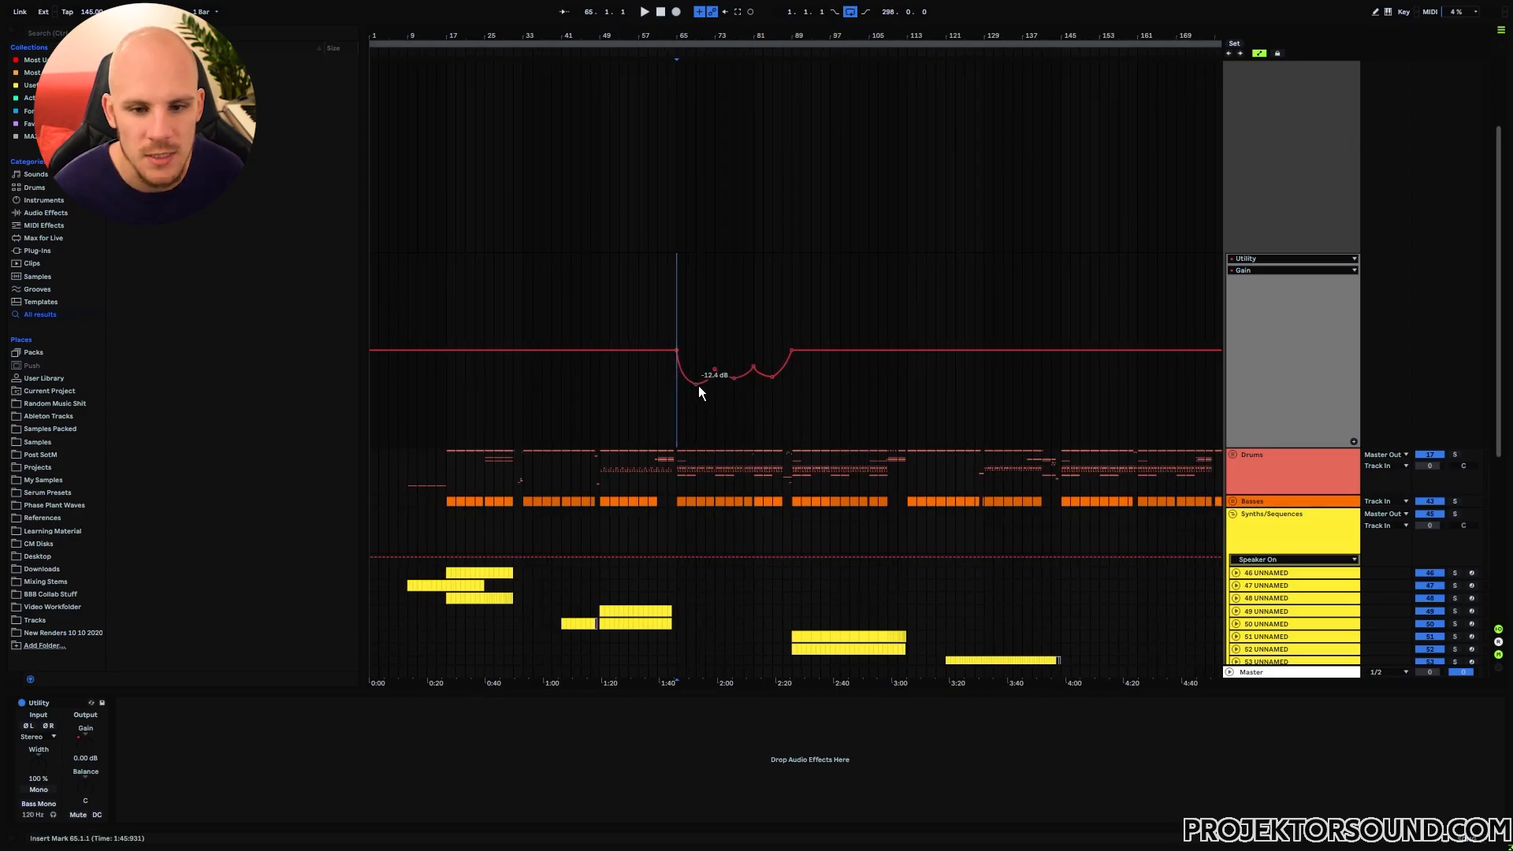
{"action": "left_click_drag", "start_coordinate": [695, 385], "coordinate": [715, 350]}
{"action": "left_click", "coordinate": [734, 359]}
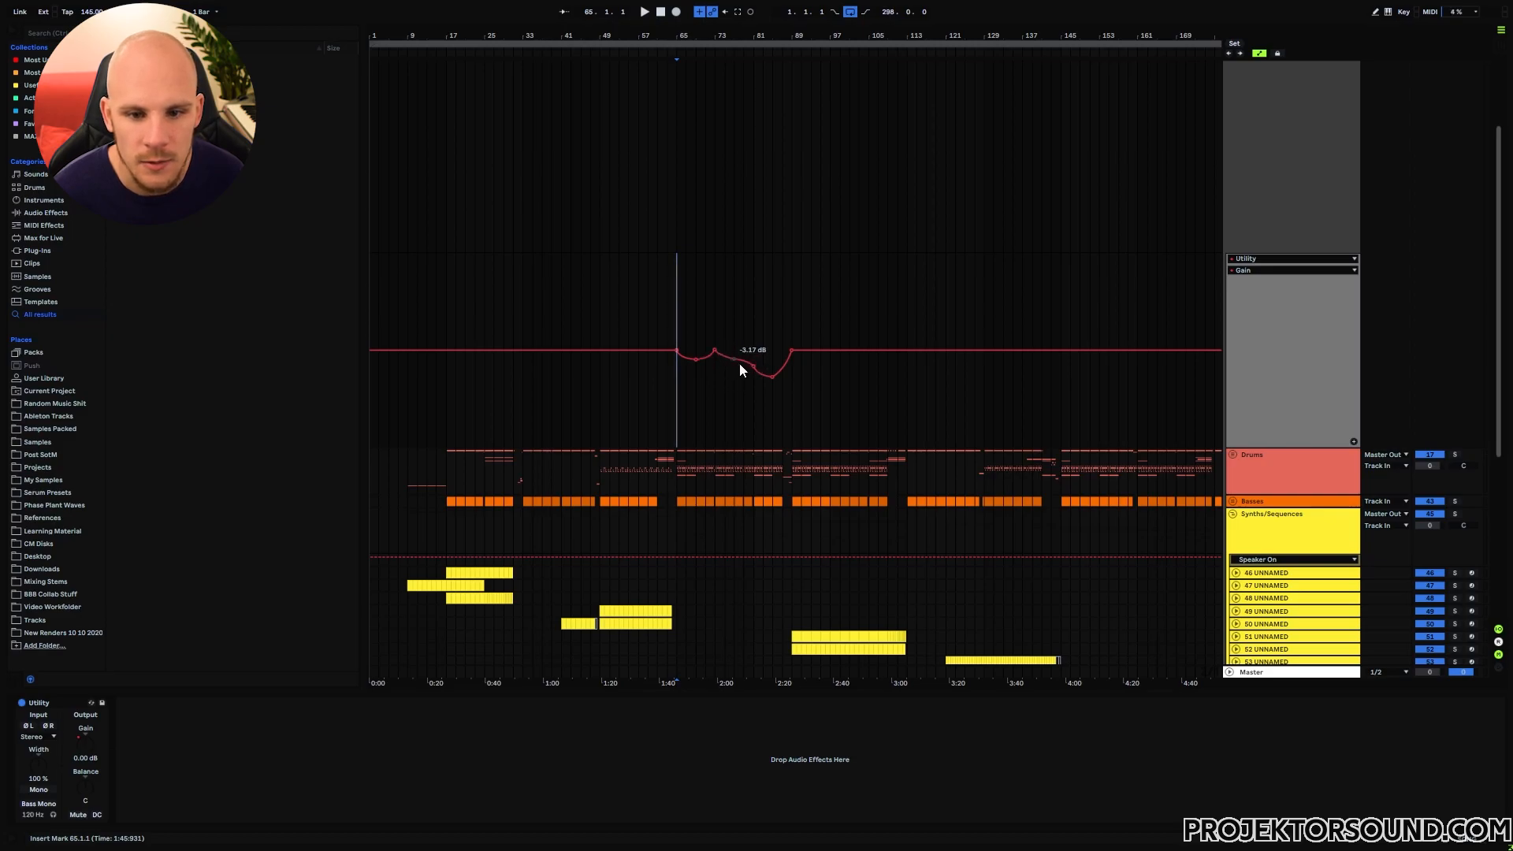
{"action": "mouse_move", "coordinate": [753, 367]}
{"action": "left_mouse_down"}
{"action": "mouse_move", "coordinate": [754, 349]}
{"action": "mouse_move", "coordinate": [772, 359]}
{"action": "left_mouse_up"}
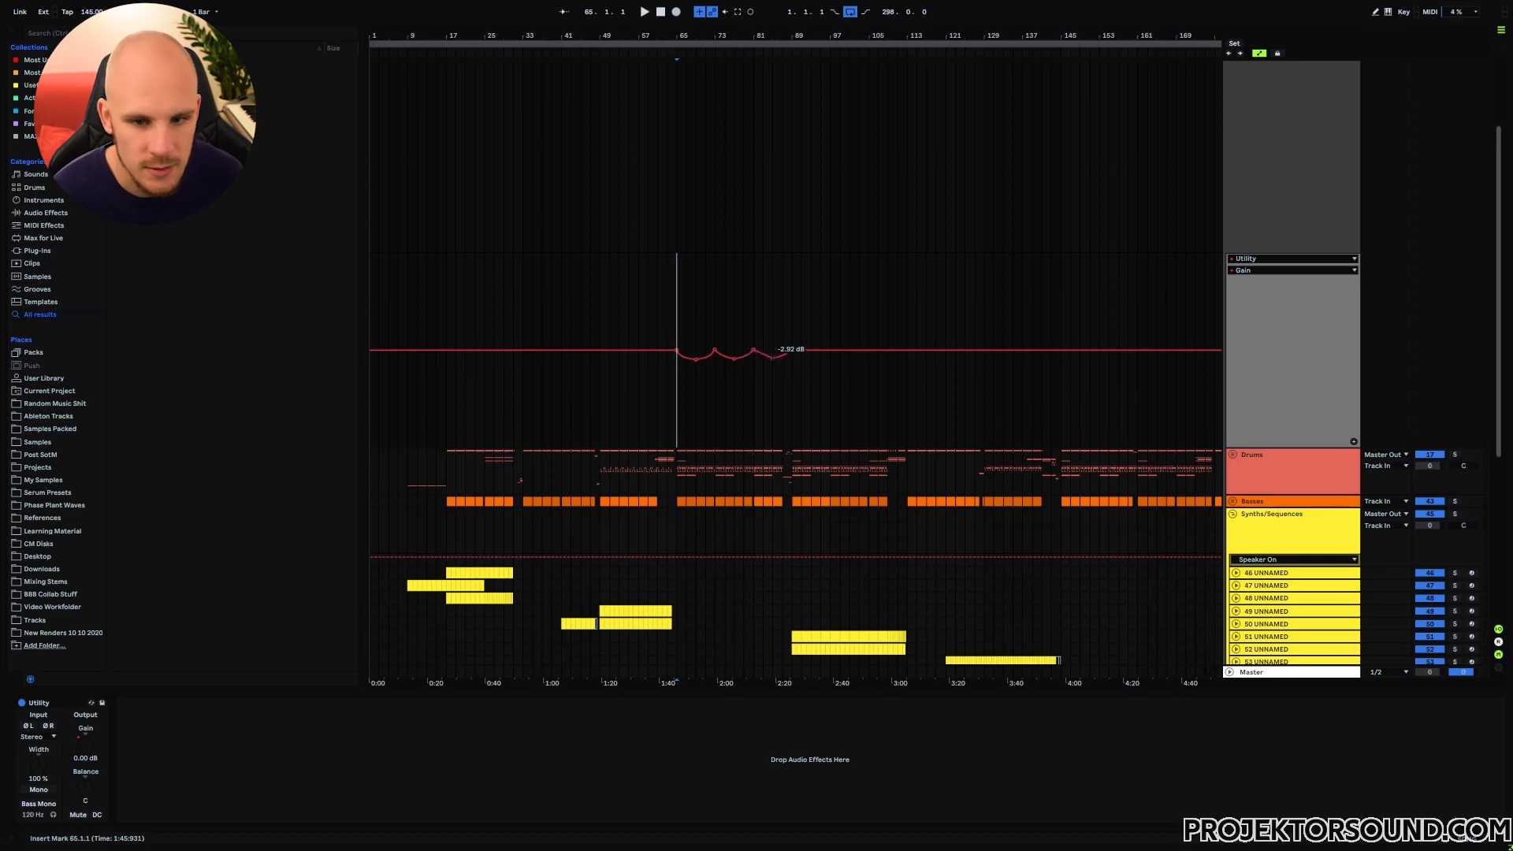
{"action": "left_click", "coordinate": [725, 416]}
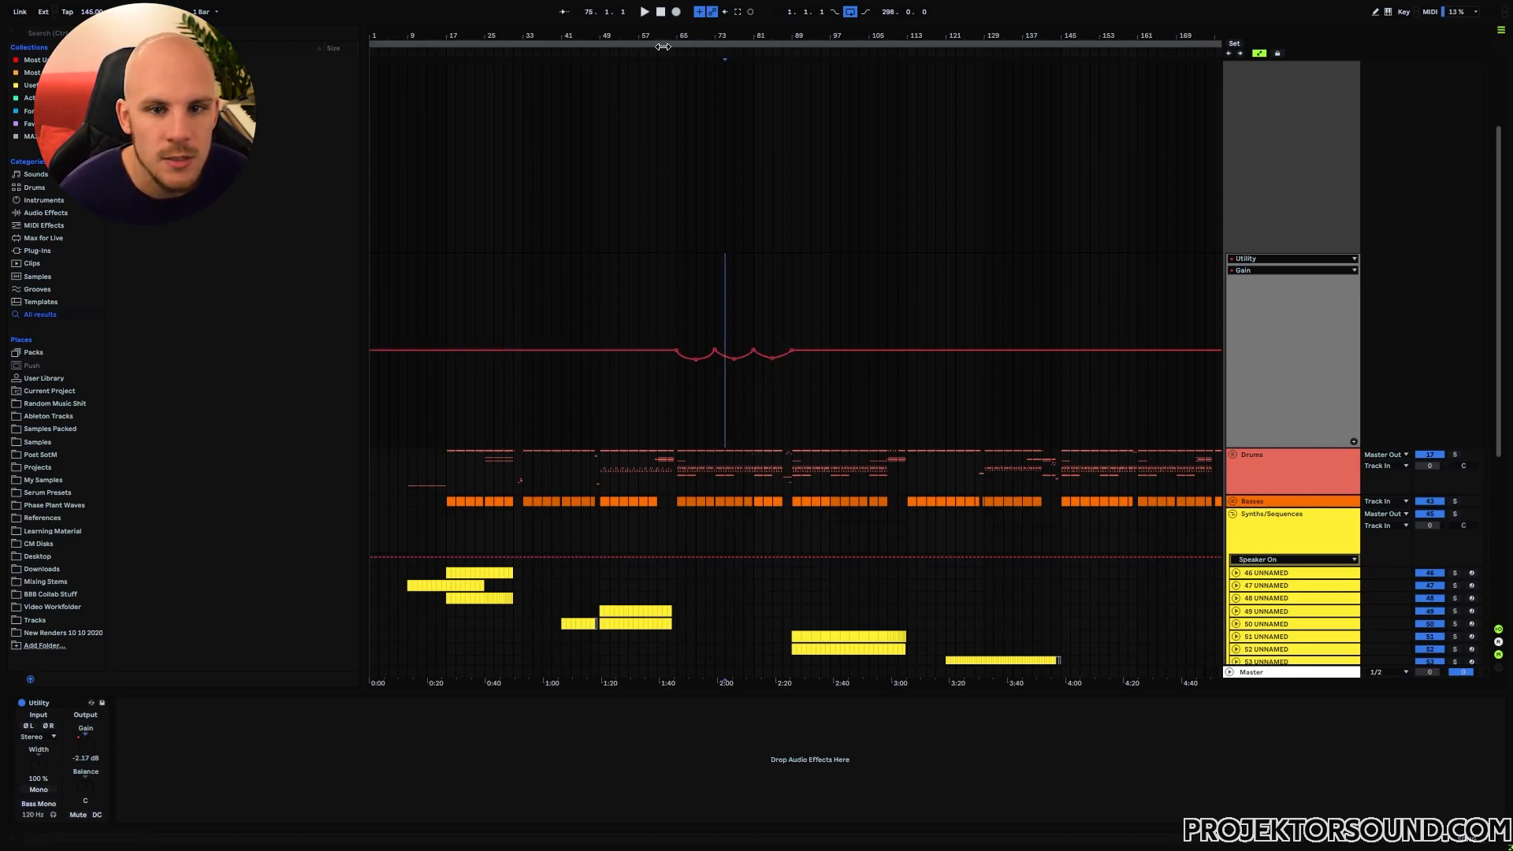
Step: Lower the SONG group's Gain before bar 65, with breakpoints at bars 49 and 61 ramping up to bar 65
{"action": "scroll", "coordinate": [664, 350], "scroll_direction": "up", "scroll_amount": 5}
{"action": "left_click_drag", "start_coordinate": [736, 351], "coordinate": [736, 385]}
{"action": "left_click_drag", "start_coordinate": [531, 384], "coordinate": [531, 392]}
{"action": "left_click_drag", "start_coordinate": [565, 40], "coordinate": [749, 32]}
{"action": "left_click", "coordinate": [762, 473]}
{"action": "left_click", "coordinate": [865, 471]}
Step: Select the drum fill before bar 65 and play the arrangement from bar 57 through the Gain rise
{"action": "scroll", "coordinate": [809, 537], "scroll_direction": "down", "scroll_amount": 5}
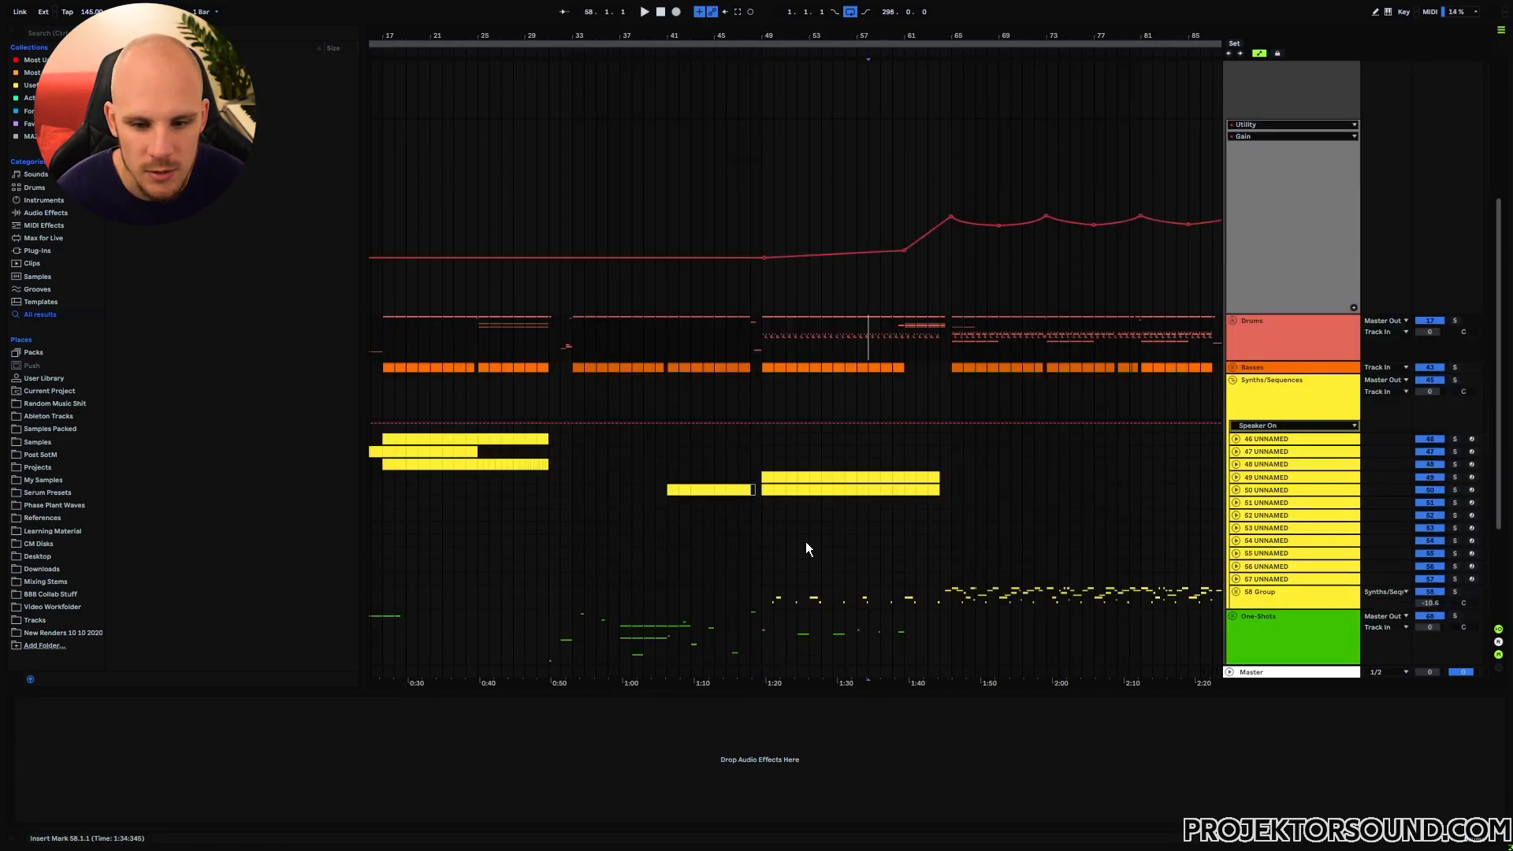
{"action": "scroll", "coordinate": [883, 421], "scroll_direction": "up", "scroll_amount": 3}
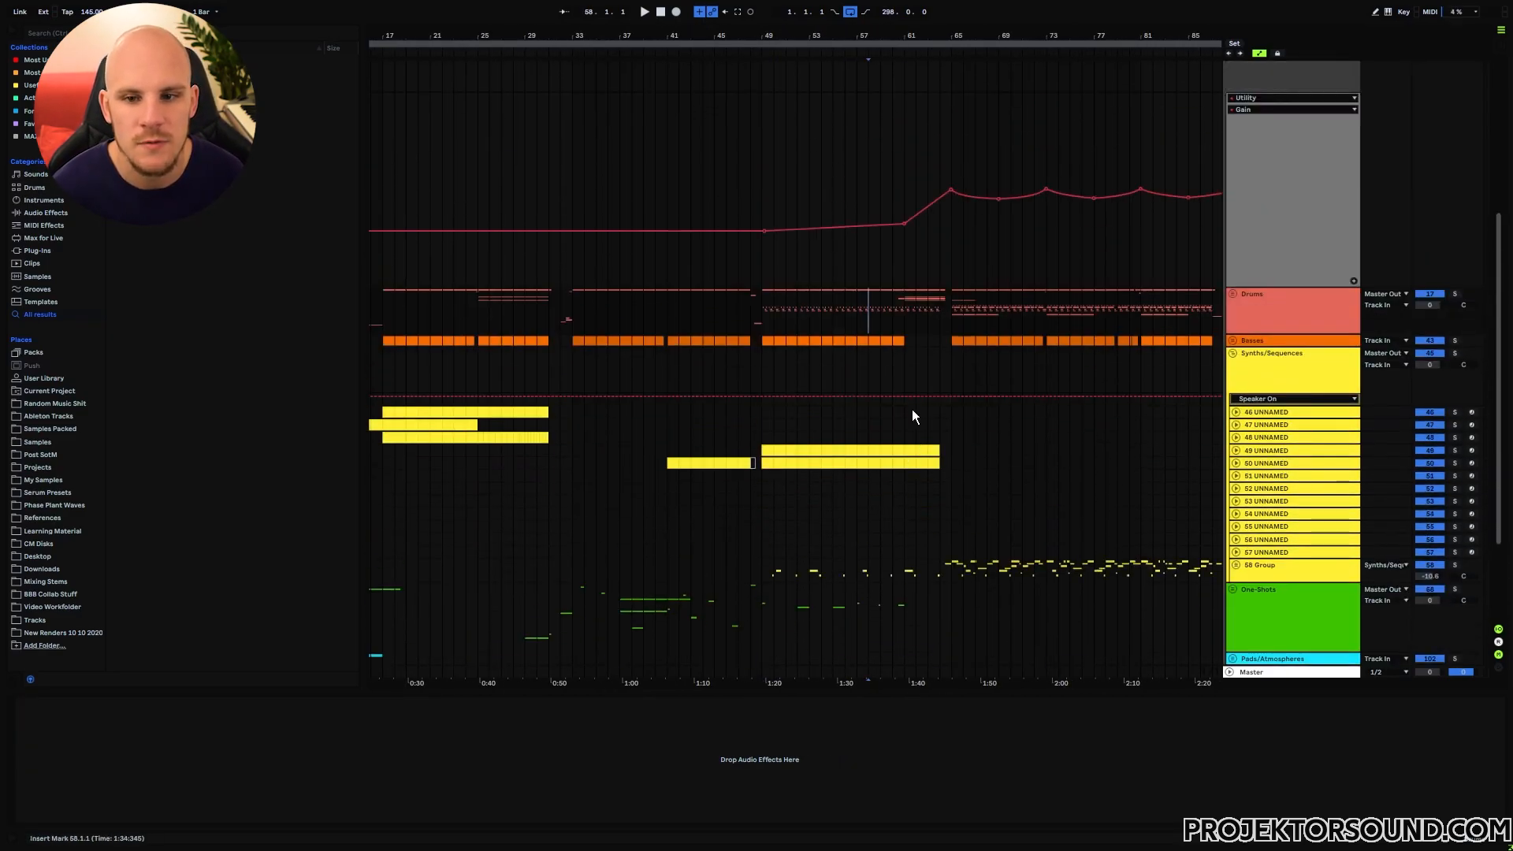
{"action": "left_click_drag", "start_coordinate": [910, 299], "coordinate": [1021, 306]}
{"action": "left_click", "coordinate": [952, 304]}
{"action": "left_click", "coordinate": [857, 298]}
{"action": "key", "text": "space"}
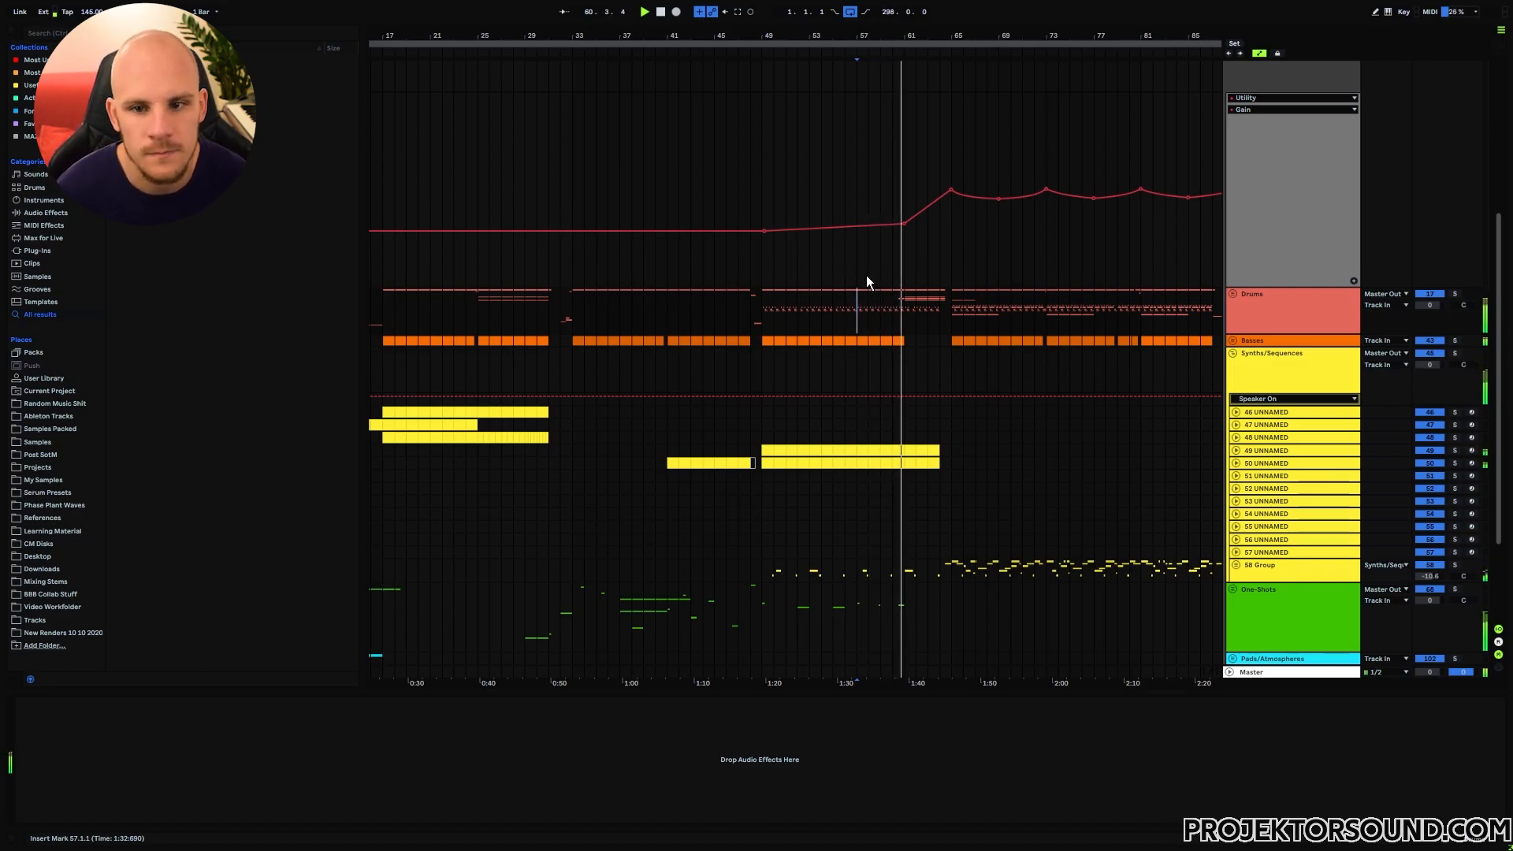
{"action": "scroll", "coordinate": [866, 280], "scroll_direction": "right", "scroll_amount": 5}
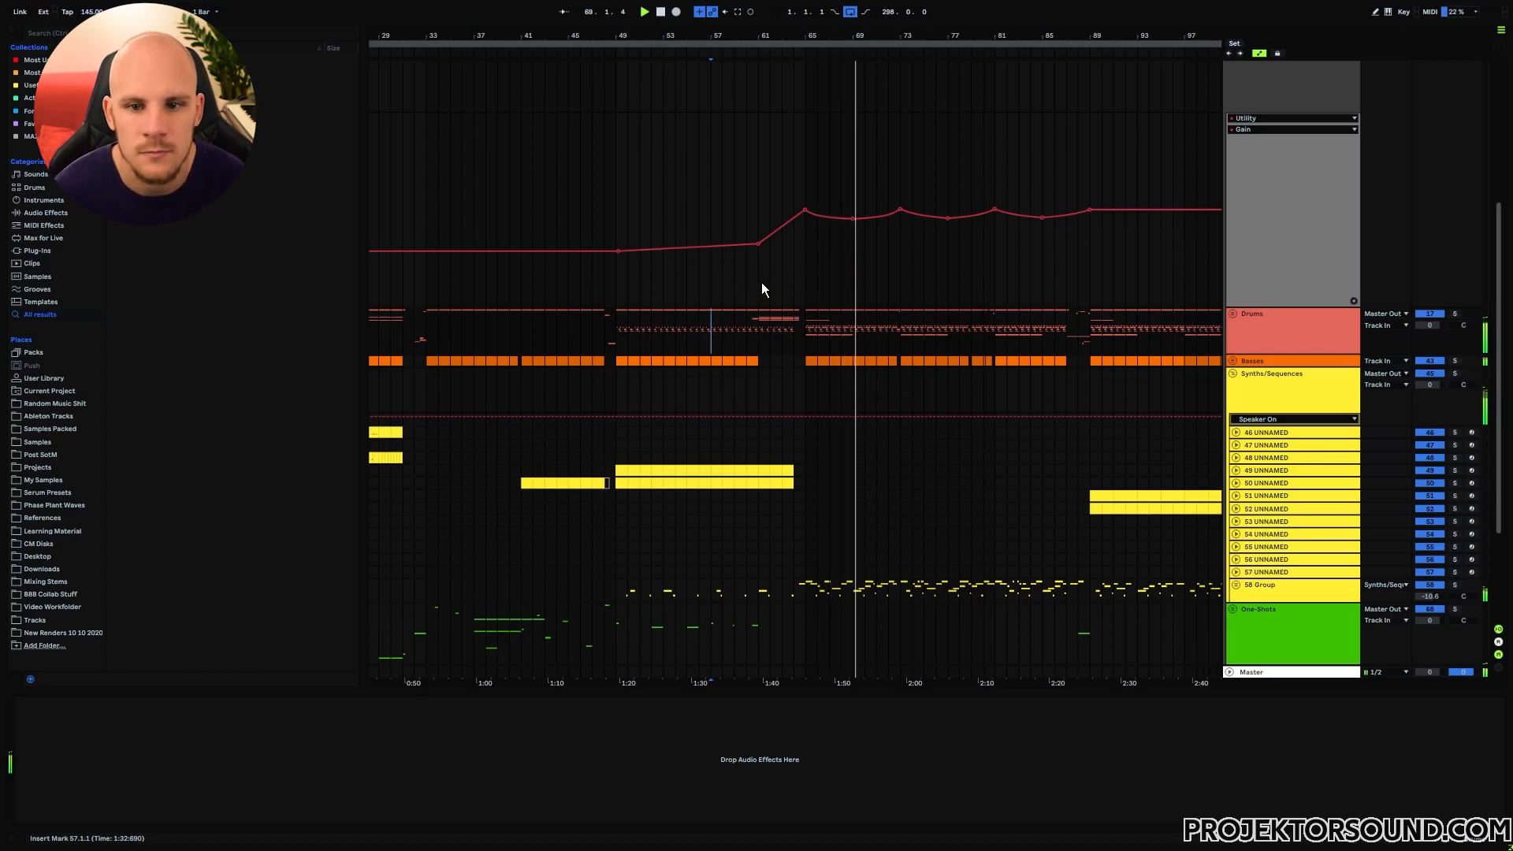
{"action": "left_click", "coordinate": [790, 277]}
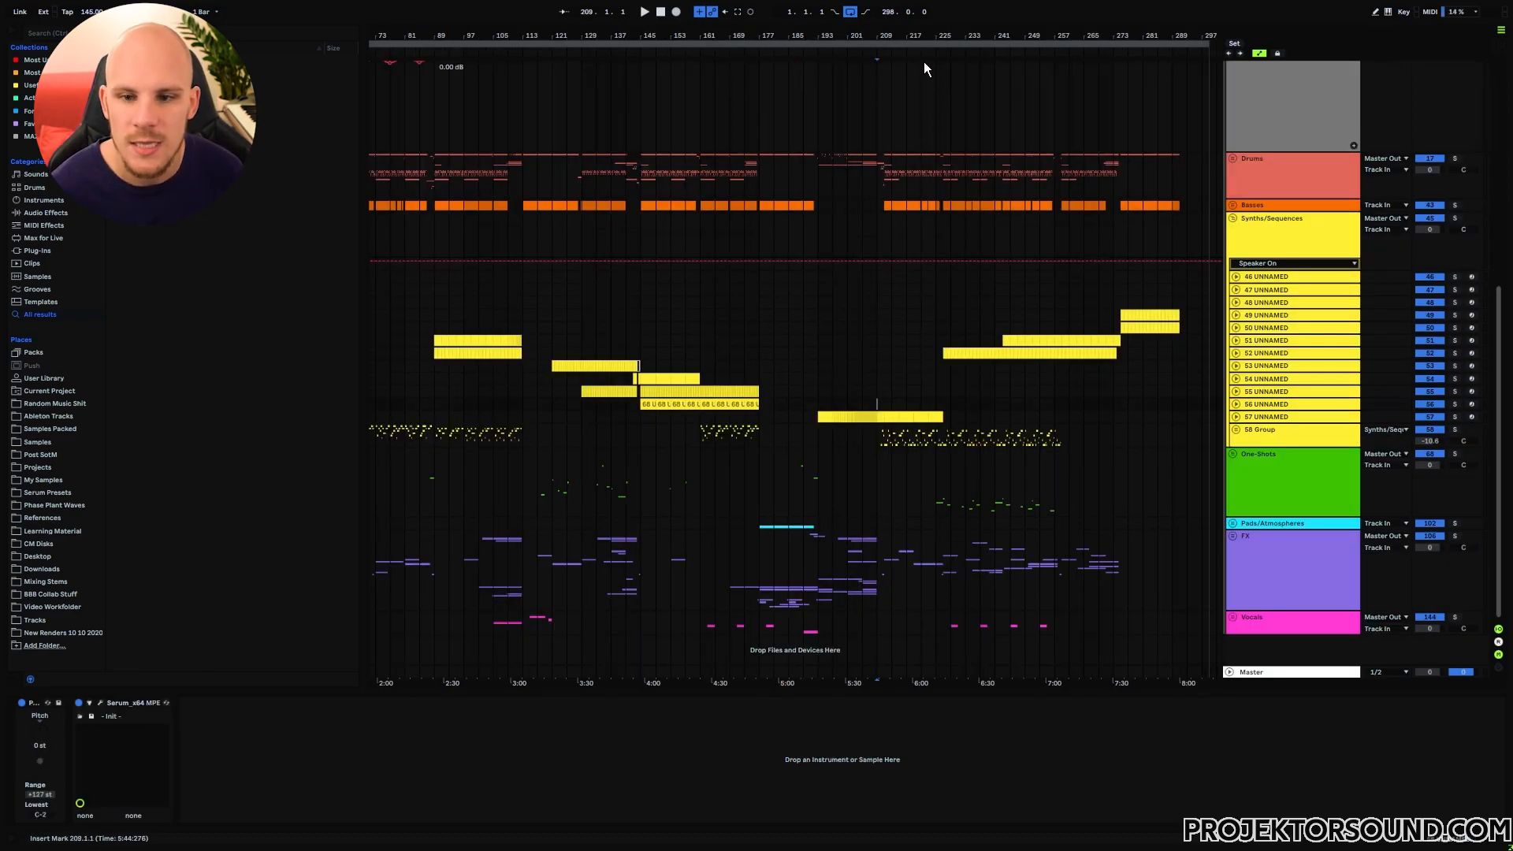
Step: Unfold track 57 in the Synths/Sequences group and examine its automation lanes around bar 209
{"action": "key", "text": "plus"}
{"action": "key", "text": "plus"}
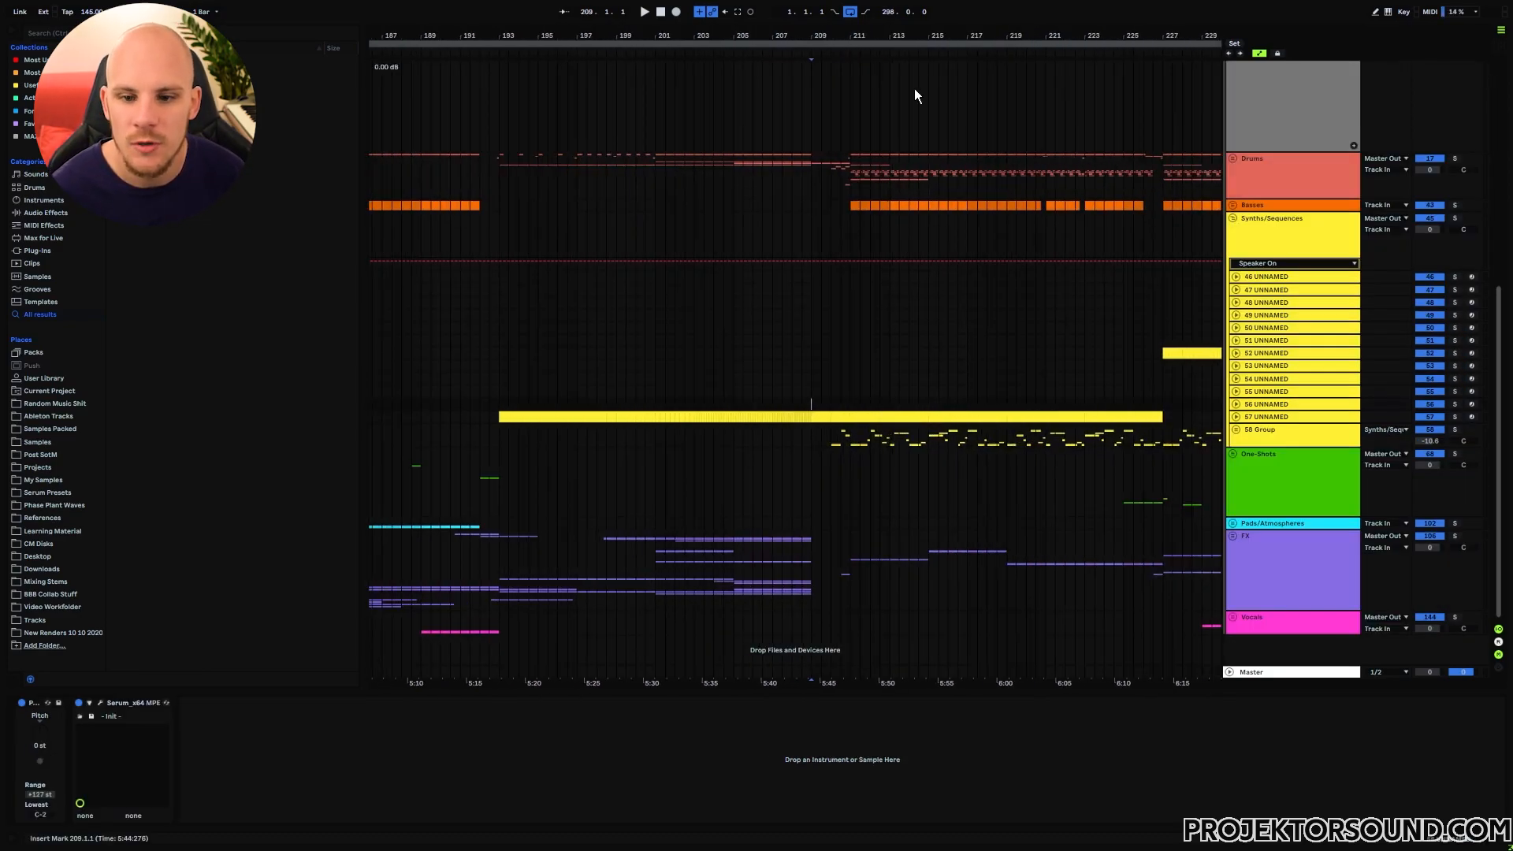
{"action": "left_click", "coordinate": [1236, 417]}
{"action": "scroll", "coordinate": [932, 354], "scroll_direction": "down", "scroll_amount": 8}
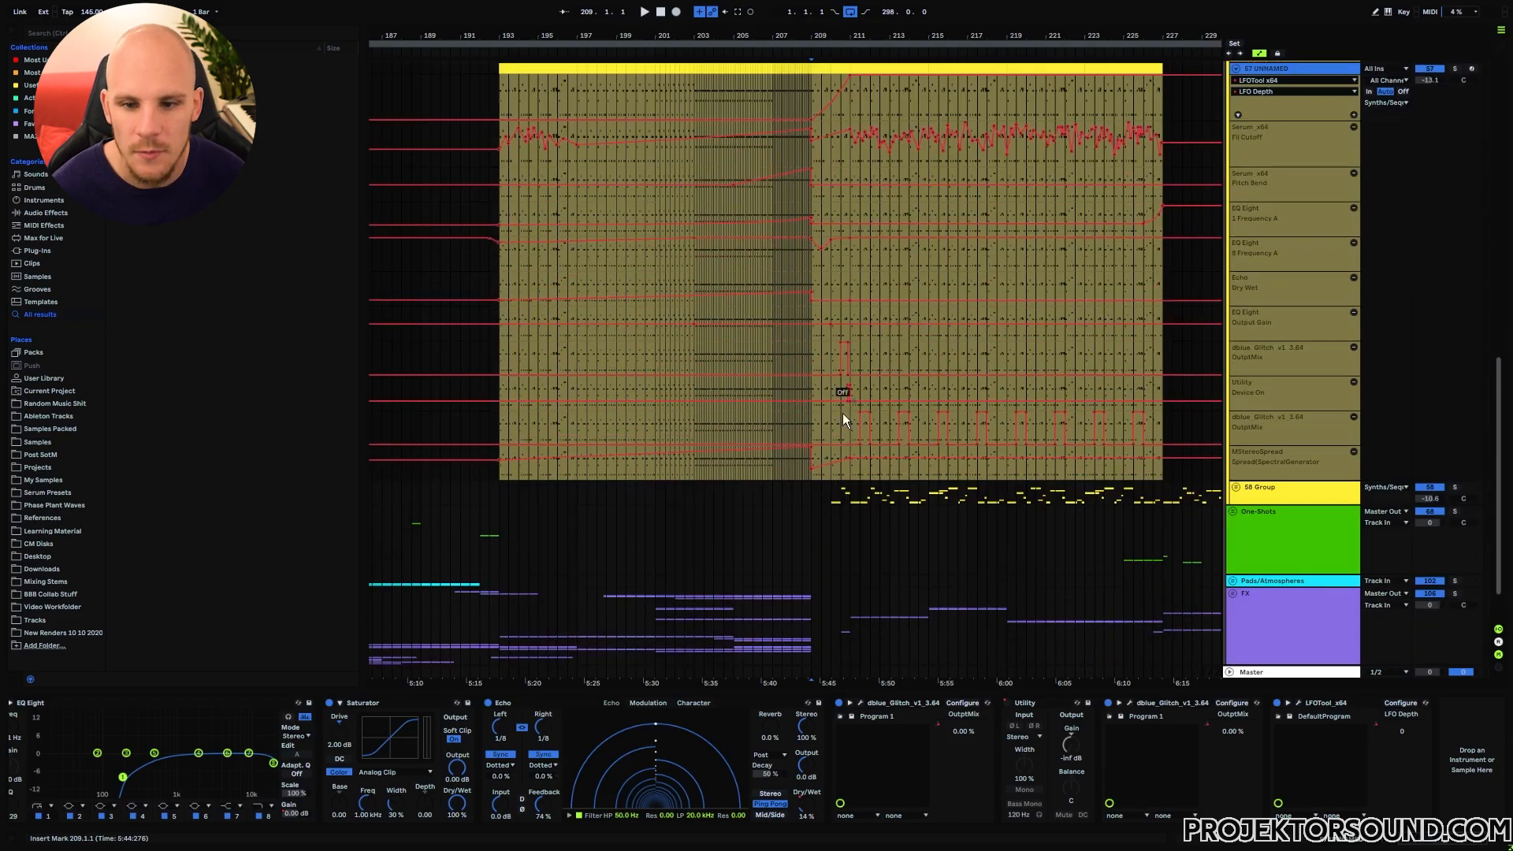
{"action": "left_click_drag", "start_coordinate": [870, 36], "coordinate": [670, 111]}
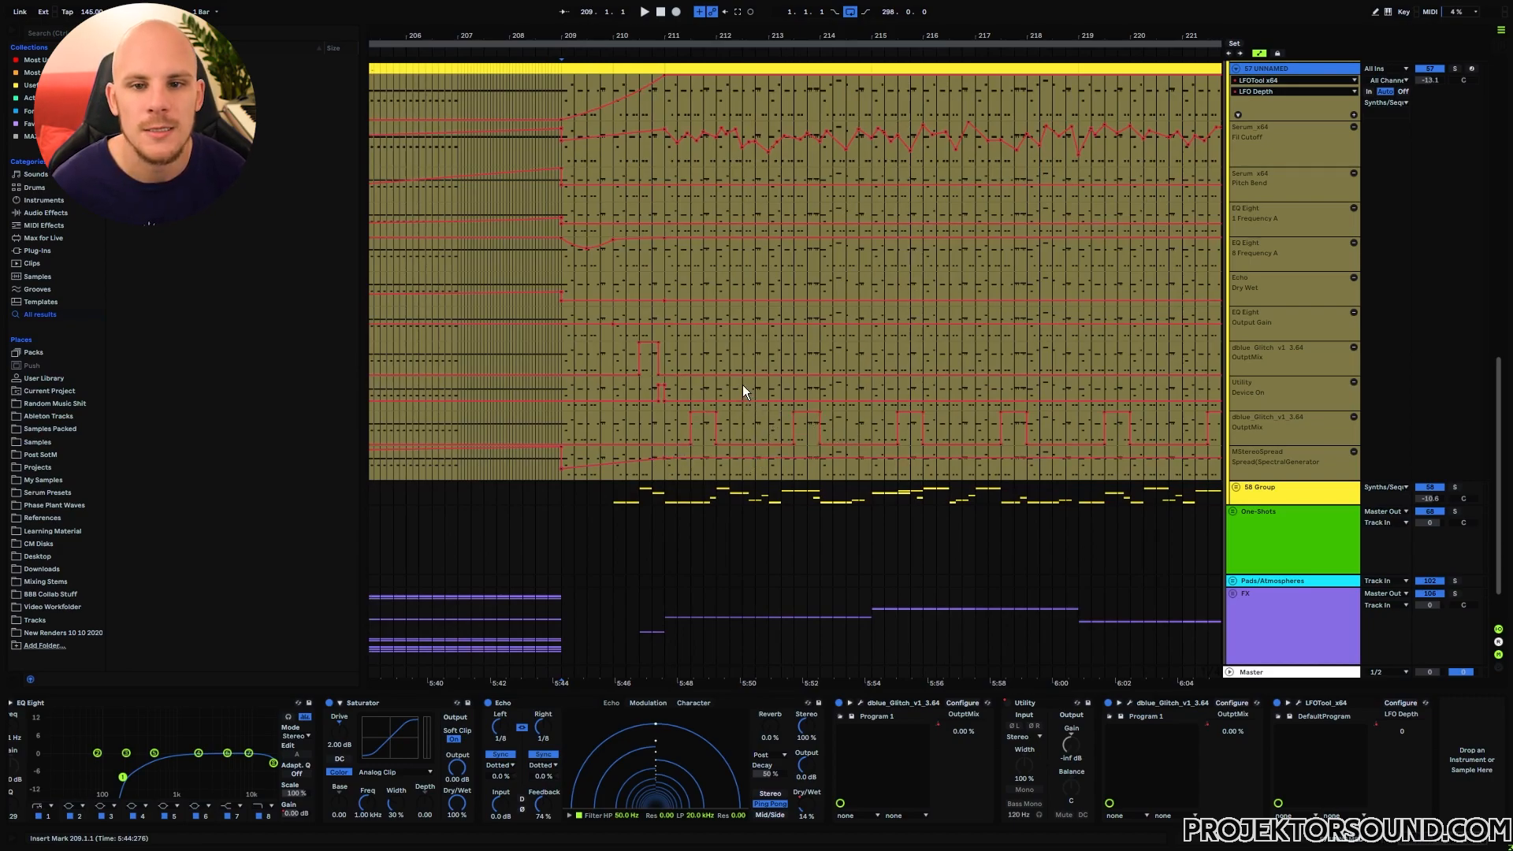
{"action": "scroll", "coordinate": [743, 386], "scroll_direction": "up", "scroll_amount": 1}
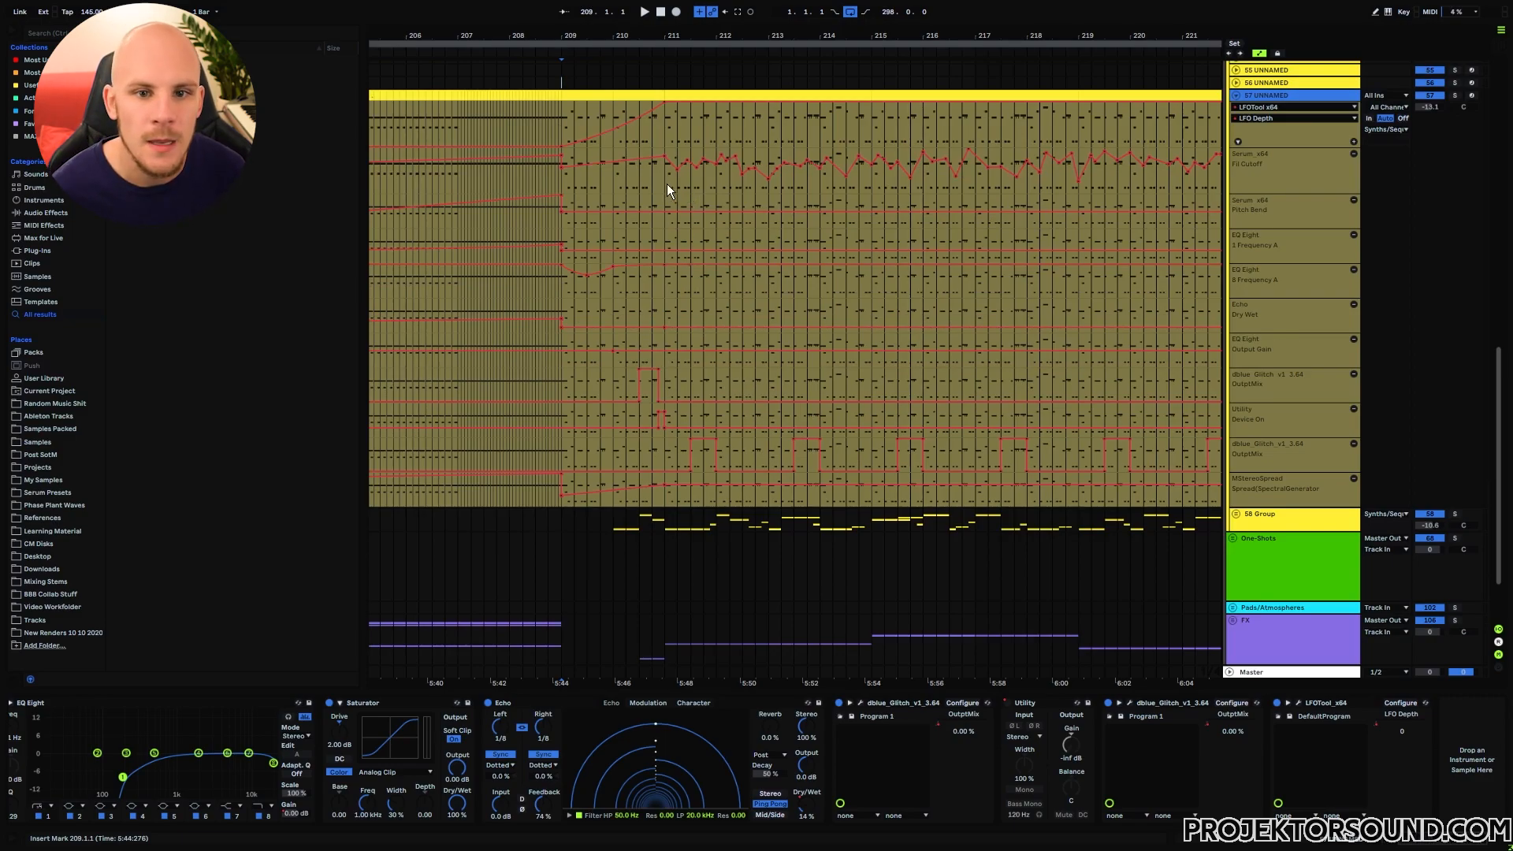
Step: Select the Serum Fil Cutoff automation of track 57 from 211.1.1 to 215.1.1
{"action": "left_click_drag", "start_coordinate": [667, 185], "coordinate": [876, 188]}
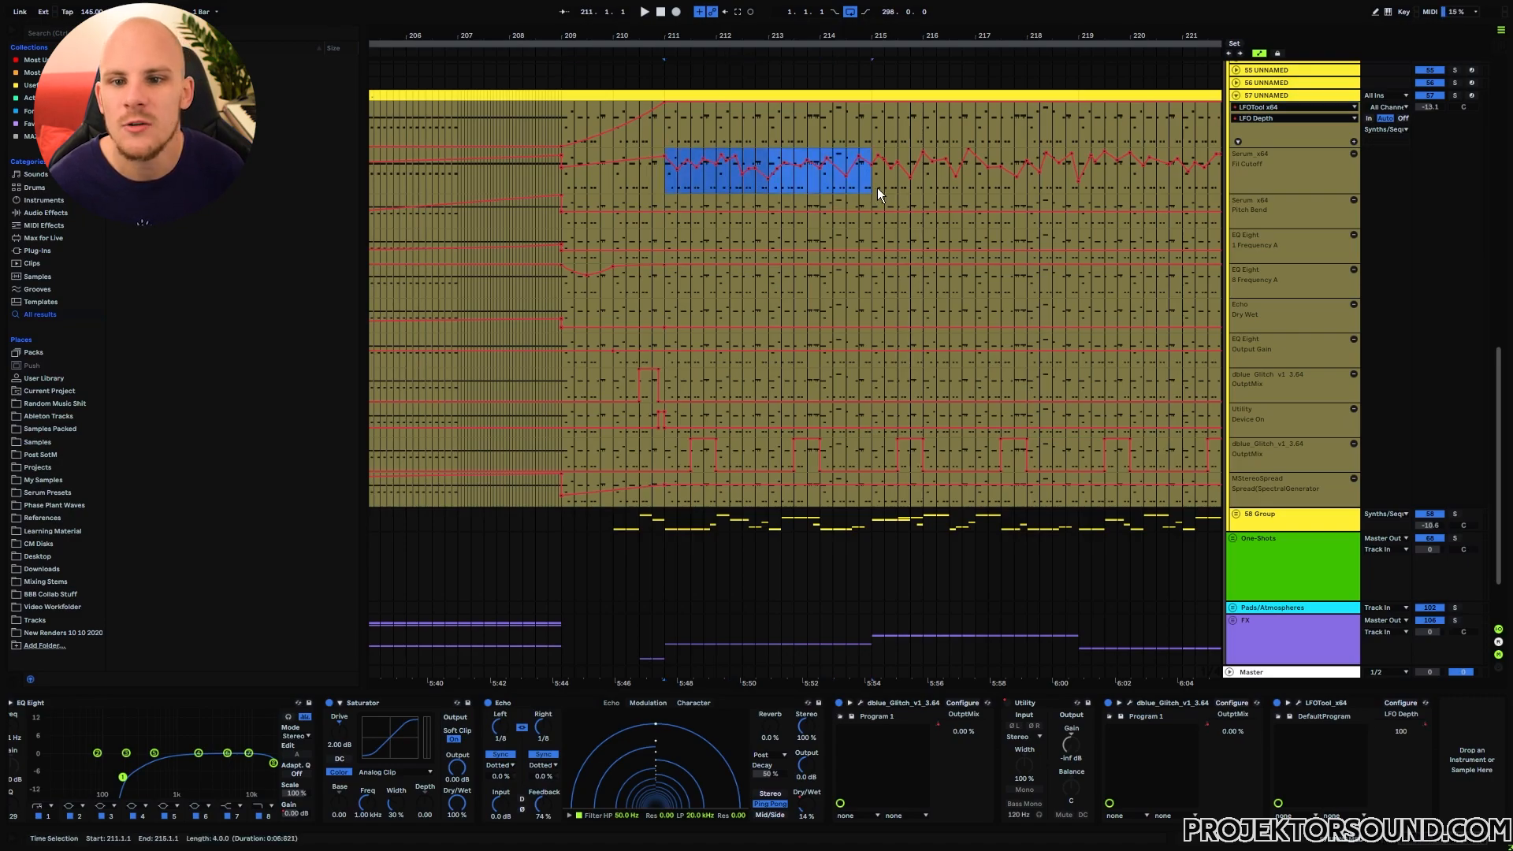
{"action": "left_click", "coordinate": [886, 184]}
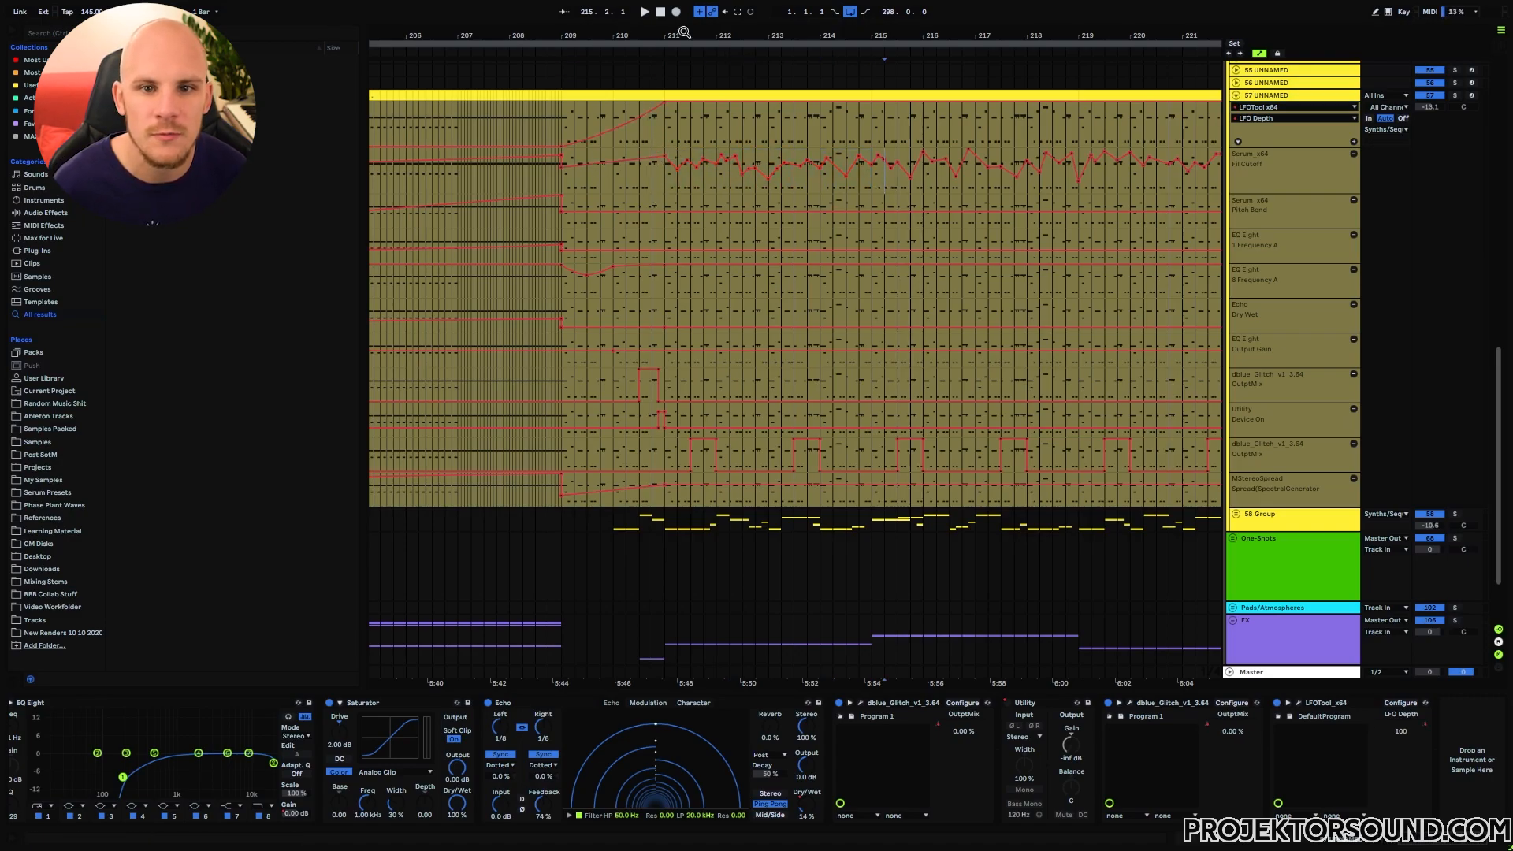
{"action": "left_click_drag", "start_coordinate": [682, 34], "coordinate": [608, 45]}
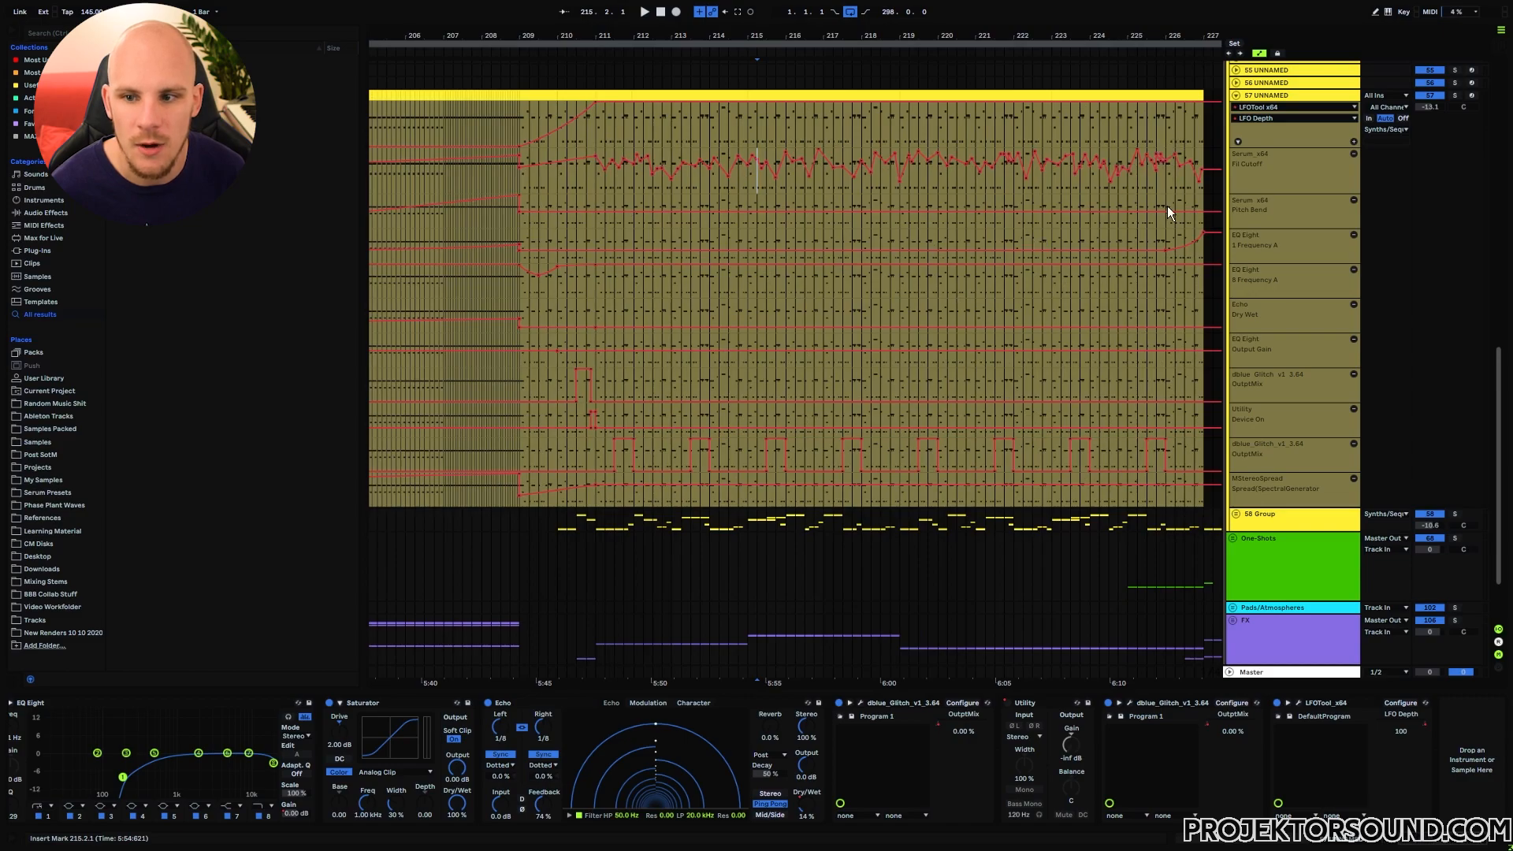
Step: Compare the FX group's clips from 211.1.1 to 227.1.1 with track 57's cutoff automation over the same bars
{"action": "scroll", "coordinate": [705, 278], "scroll_direction": "down", "scroll_amount": 1}
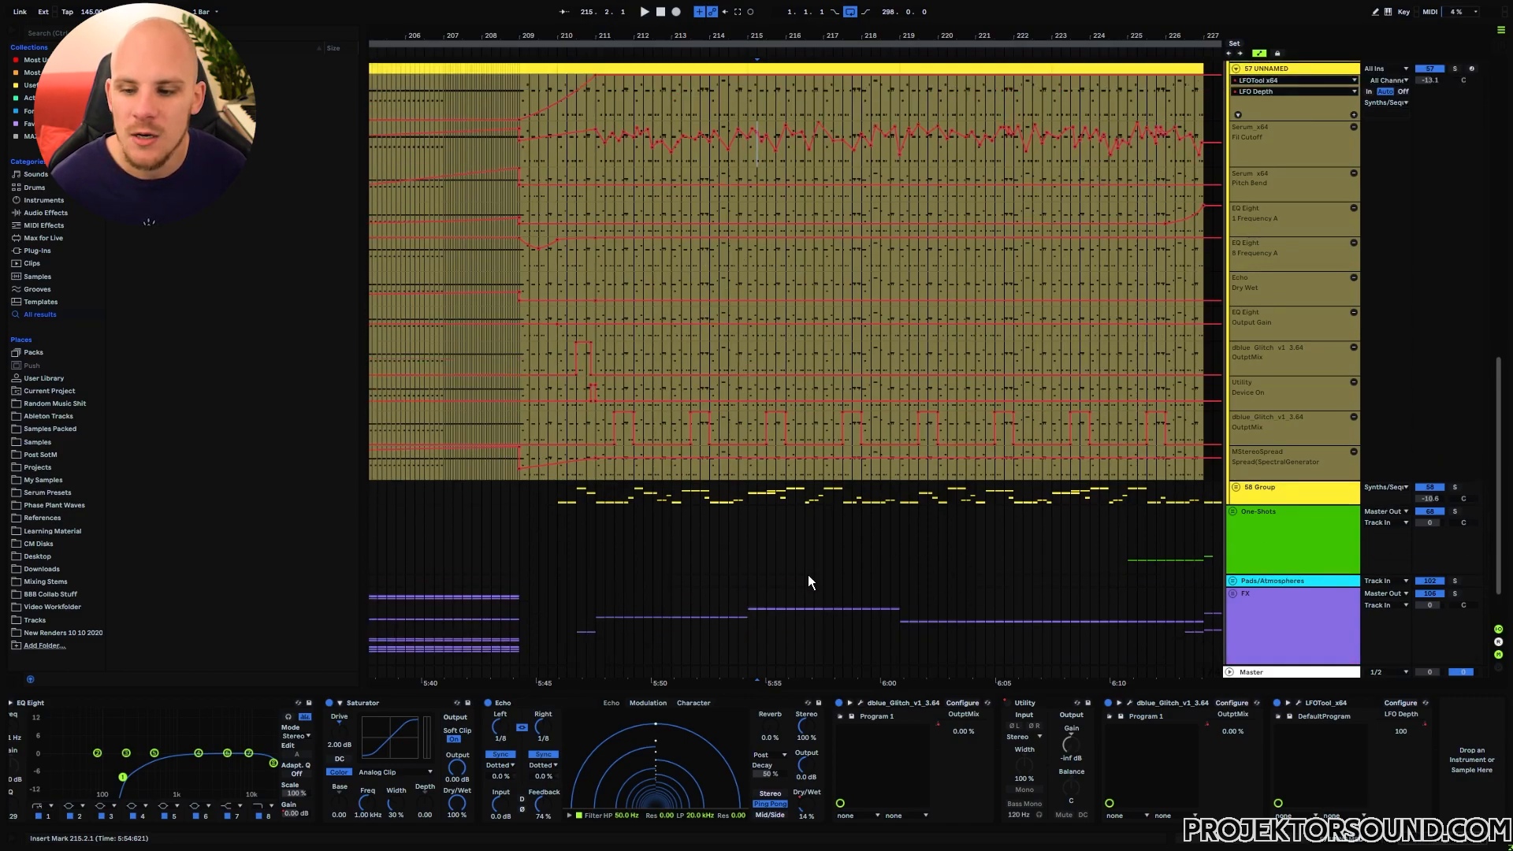
{"action": "scroll", "coordinate": [587, 567], "scroll_direction": "down", "scroll_amount": 2}
{"action": "left_click_drag", "start_coordinate": [594, 545], "coordinate": [1199, 553]}
{"action": "scroll", "coordinate": [1099, 557], "scroll_direction": "up", "scroll_amount": 7}
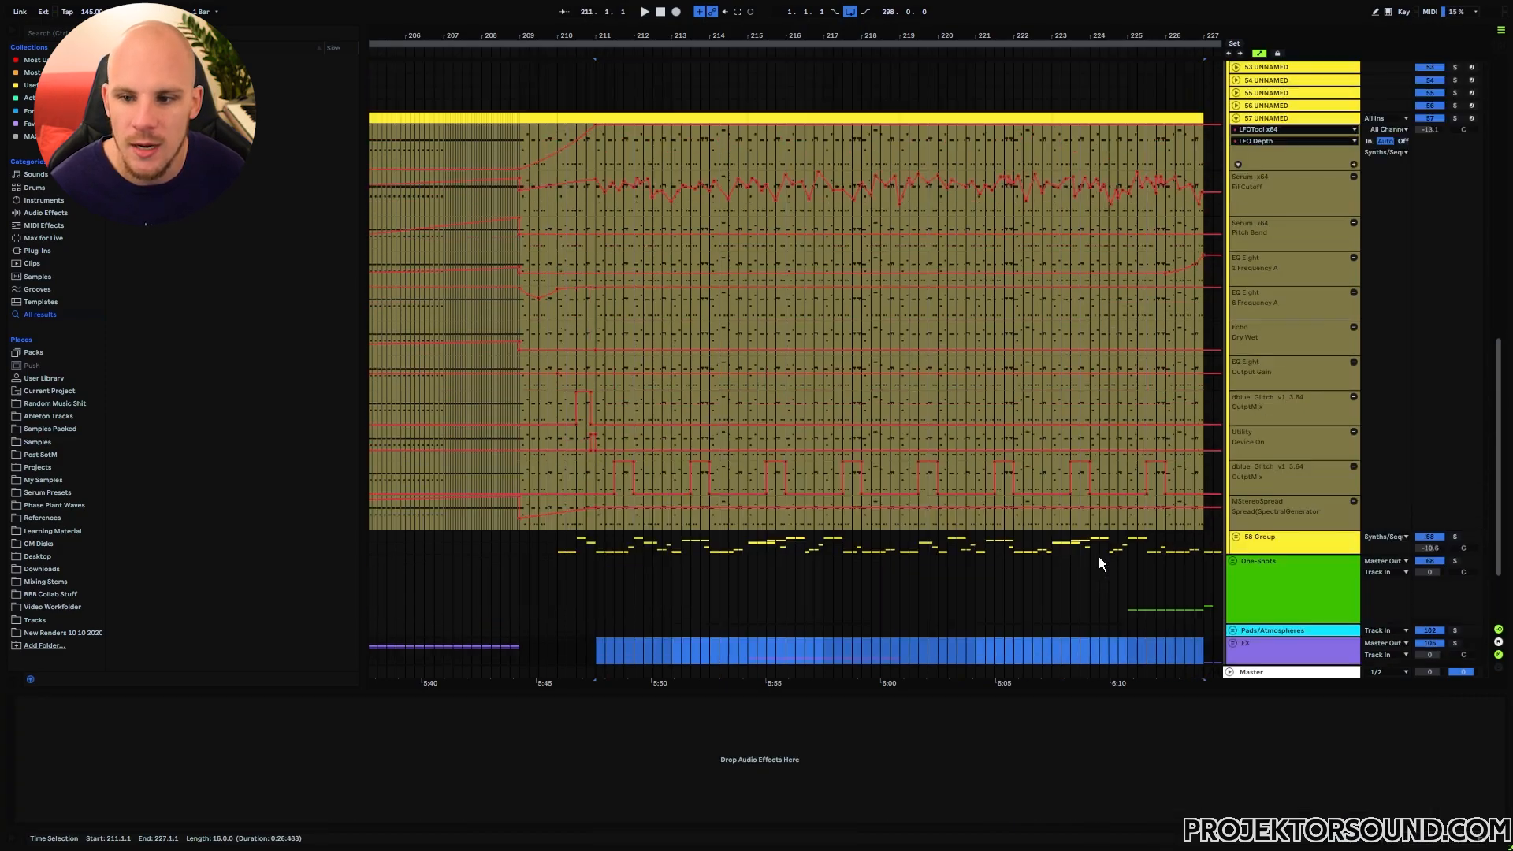
{"action": "left_click_drag", "start_coordinate": [594, 250], "coordinate": [1206, 251]}
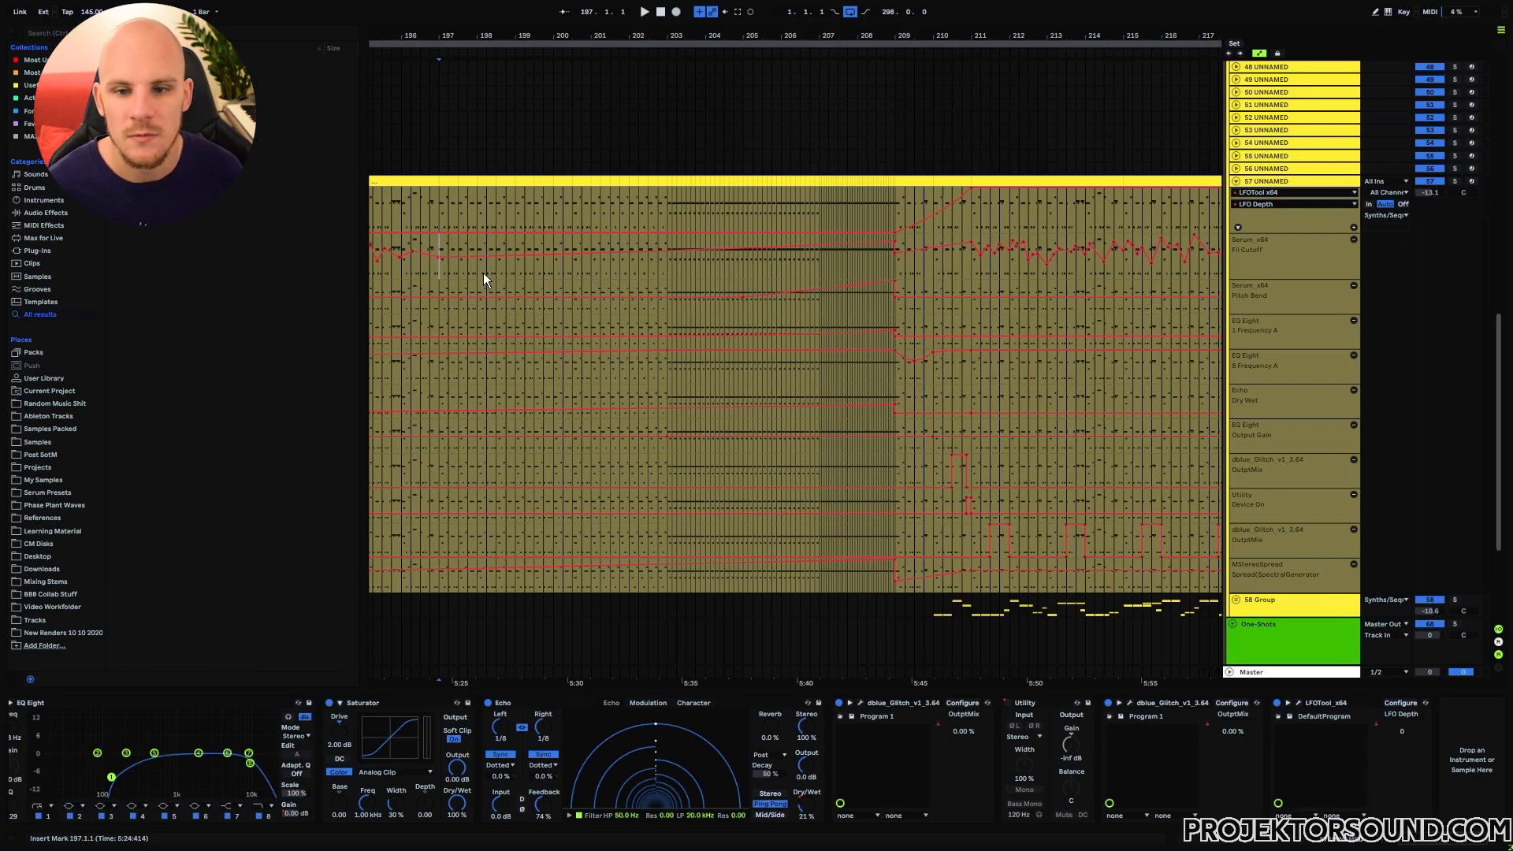
Step: Select the build-up automation before bar 209 in the Serum Fil Cutoff, Pitch Bend and two EQ Eight frequency lanes of track 57
{"action": "left_click_drag", "start_coordinate": [441, 268], "coordinate": [894, 260]}
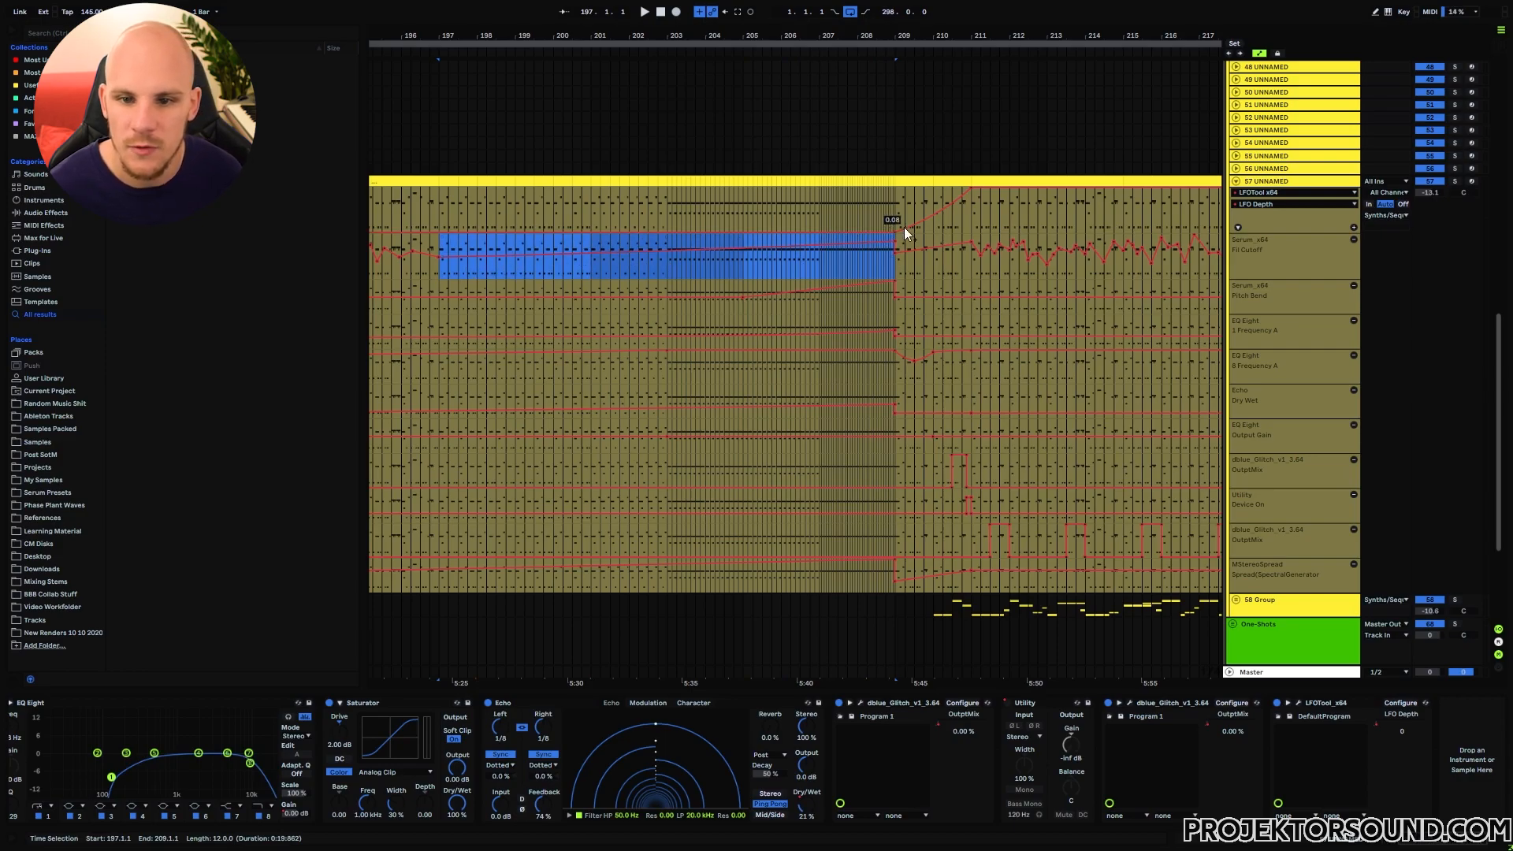
{"action": "left_click_drag", "start_coordinate": [745, 298], "coordinate": [894, 309]}
{"action": "left_click_drag", "start_coordinate": [420, 321], "coordinate": [899, 327]}
{"action": "left_click_drag", "start_coordinate": [403, 365], "coordinate": [892, 355]}
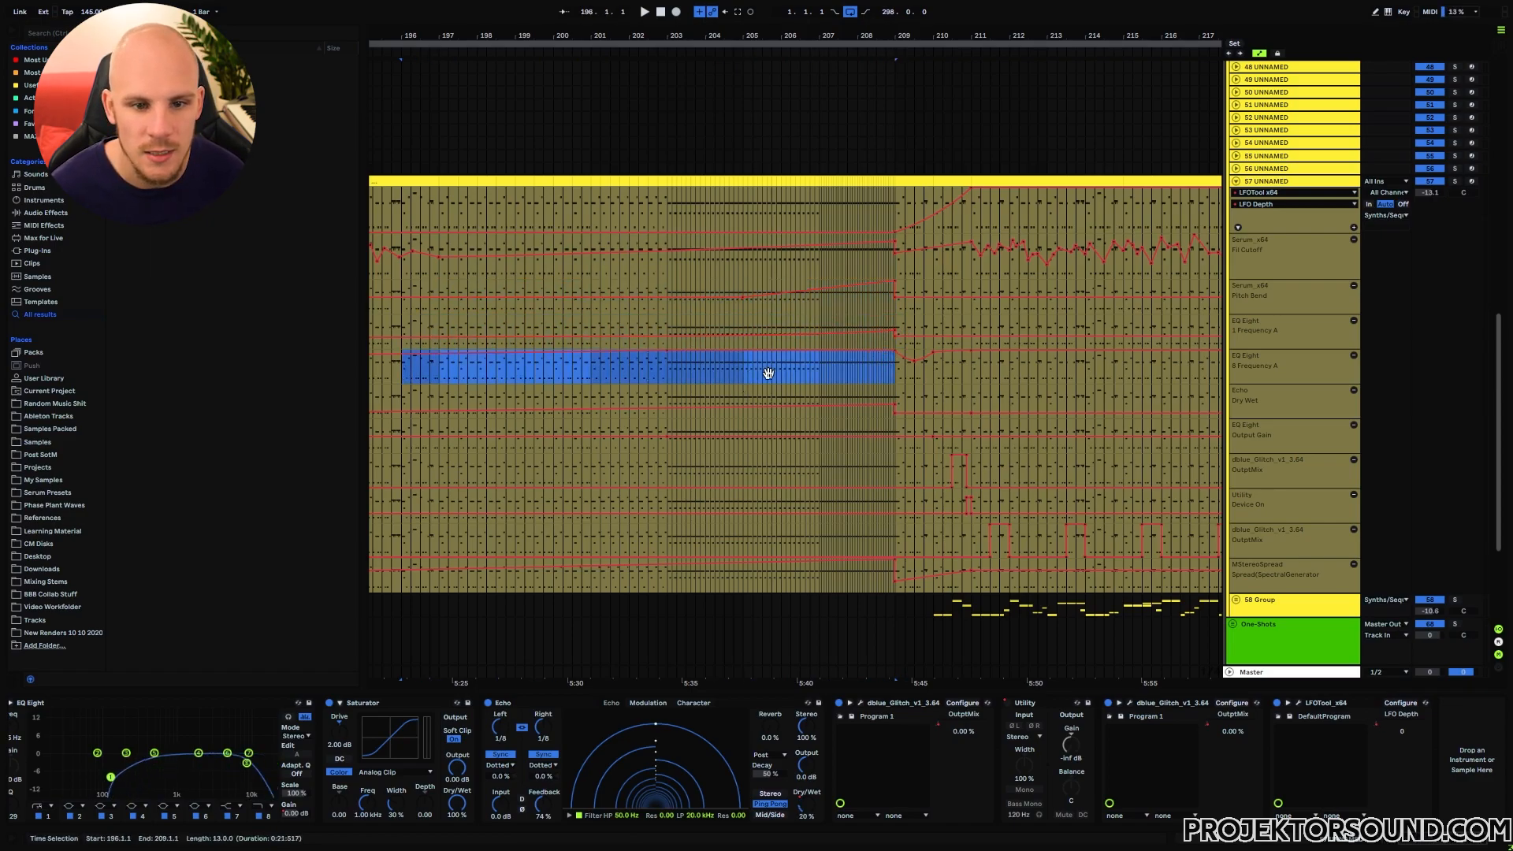
Step: Select track 57's Echo Dry Wet automation from 196.2.1 to 209.1.1 and examine the surrounding lanes
{"action": "scroll", "coordinate": [1053, 356], "scroll_direction": "left", "scroll_amount": 10}
{"action": "scroll", "coordinate": [1053, 356], "scroll_direction": "down", "scroll_amount": 1}
{"action": "left_click_drag", "start_coordinate": [891, 345], "coordinate": [505, 349]}
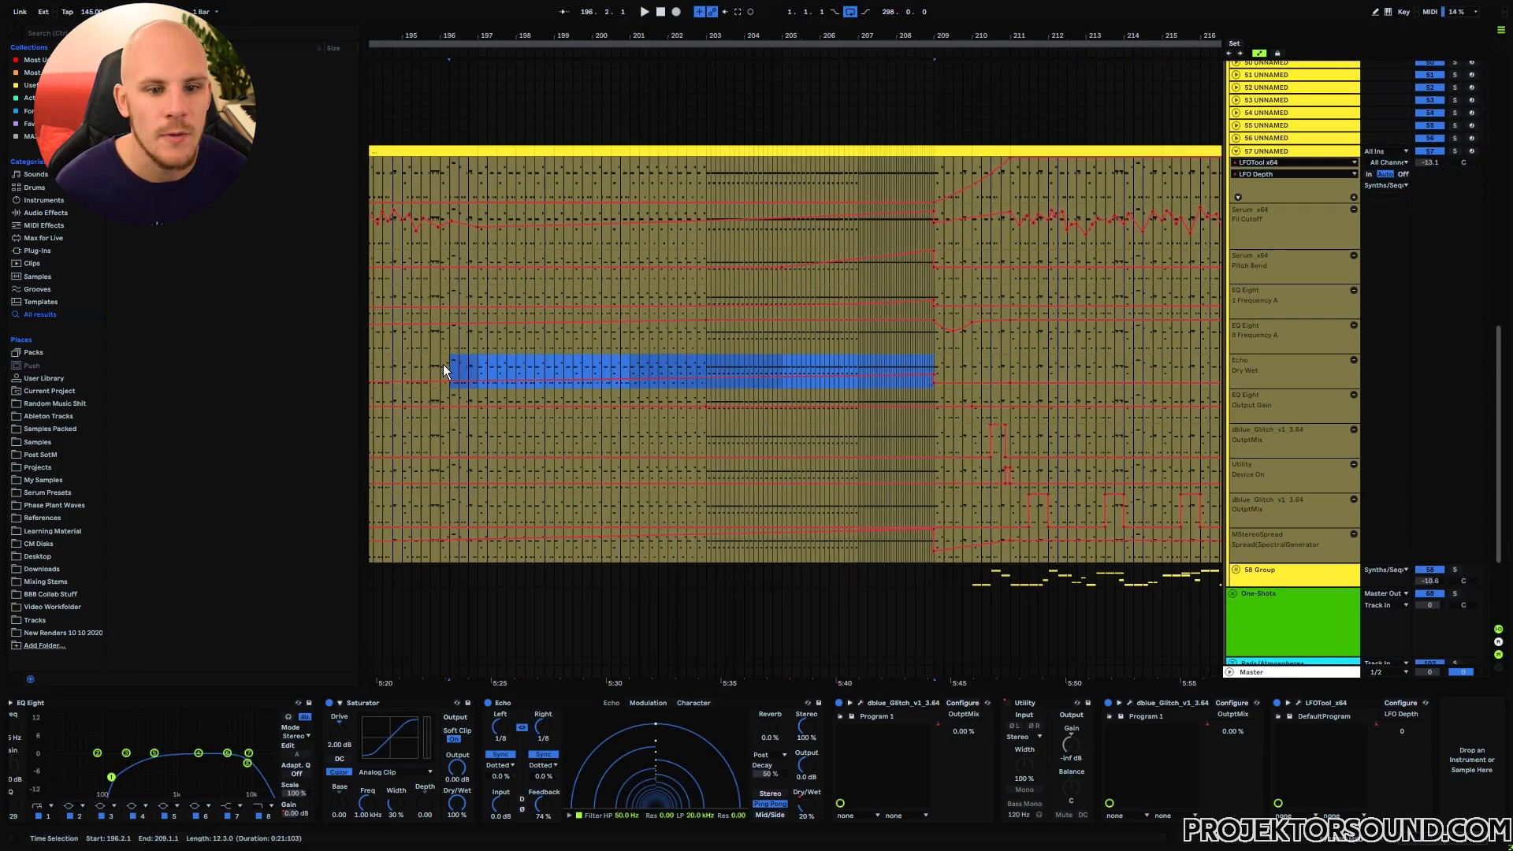
{"action": "left_click_drag", "start_coordinate": [449, 362], "coordinate": [930, 364]}
{"action": "left_click_drag", "start_coordinate": [824, 360], "coordinate": [933, 320]}
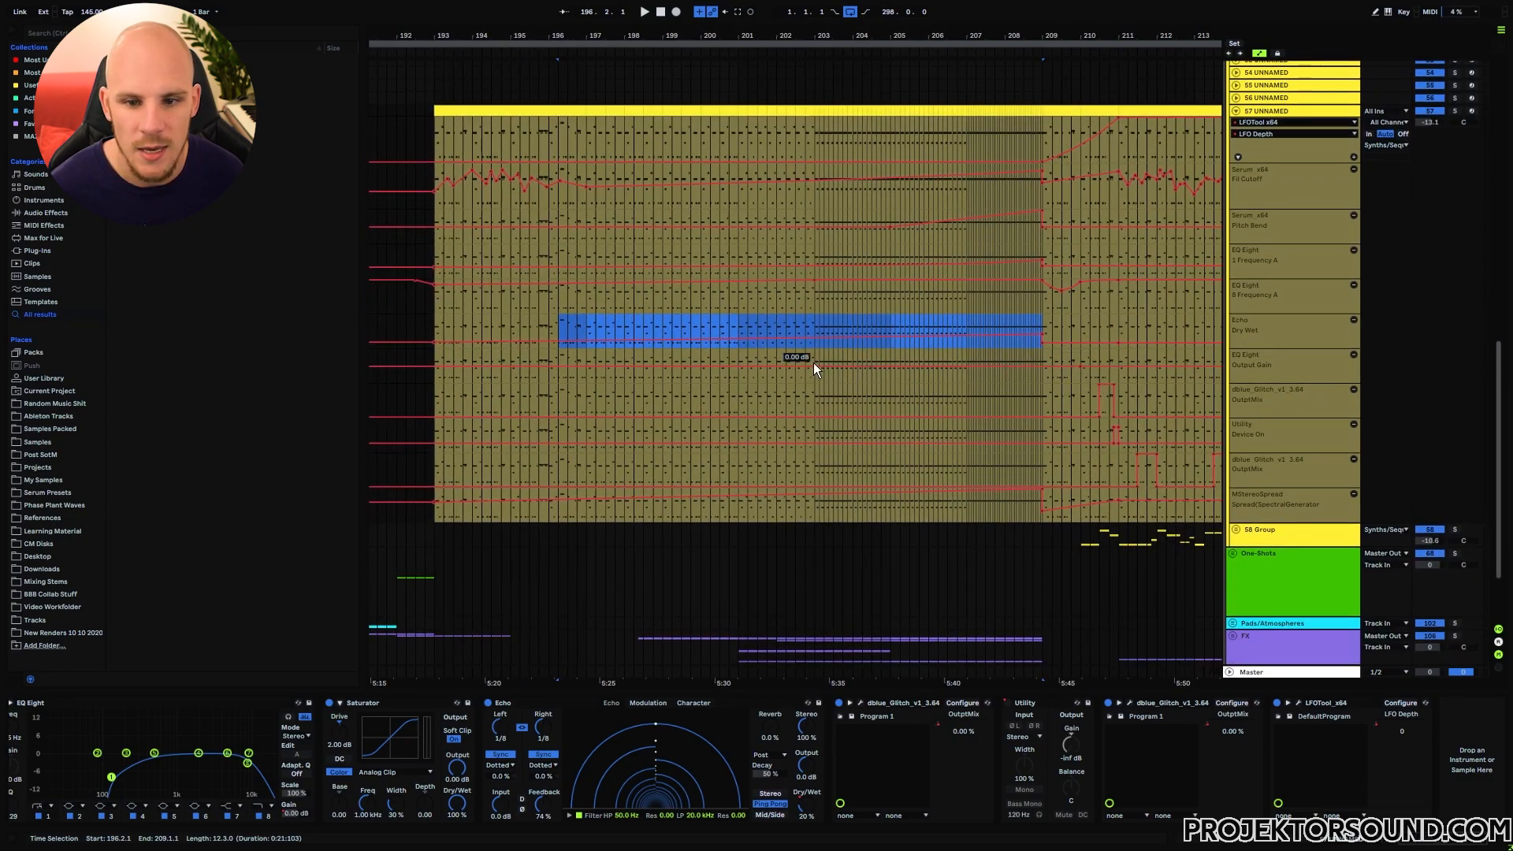
{"action": "left_click_drag", "start_coordinate": [854, 31], "coordinate": [780, 48]}
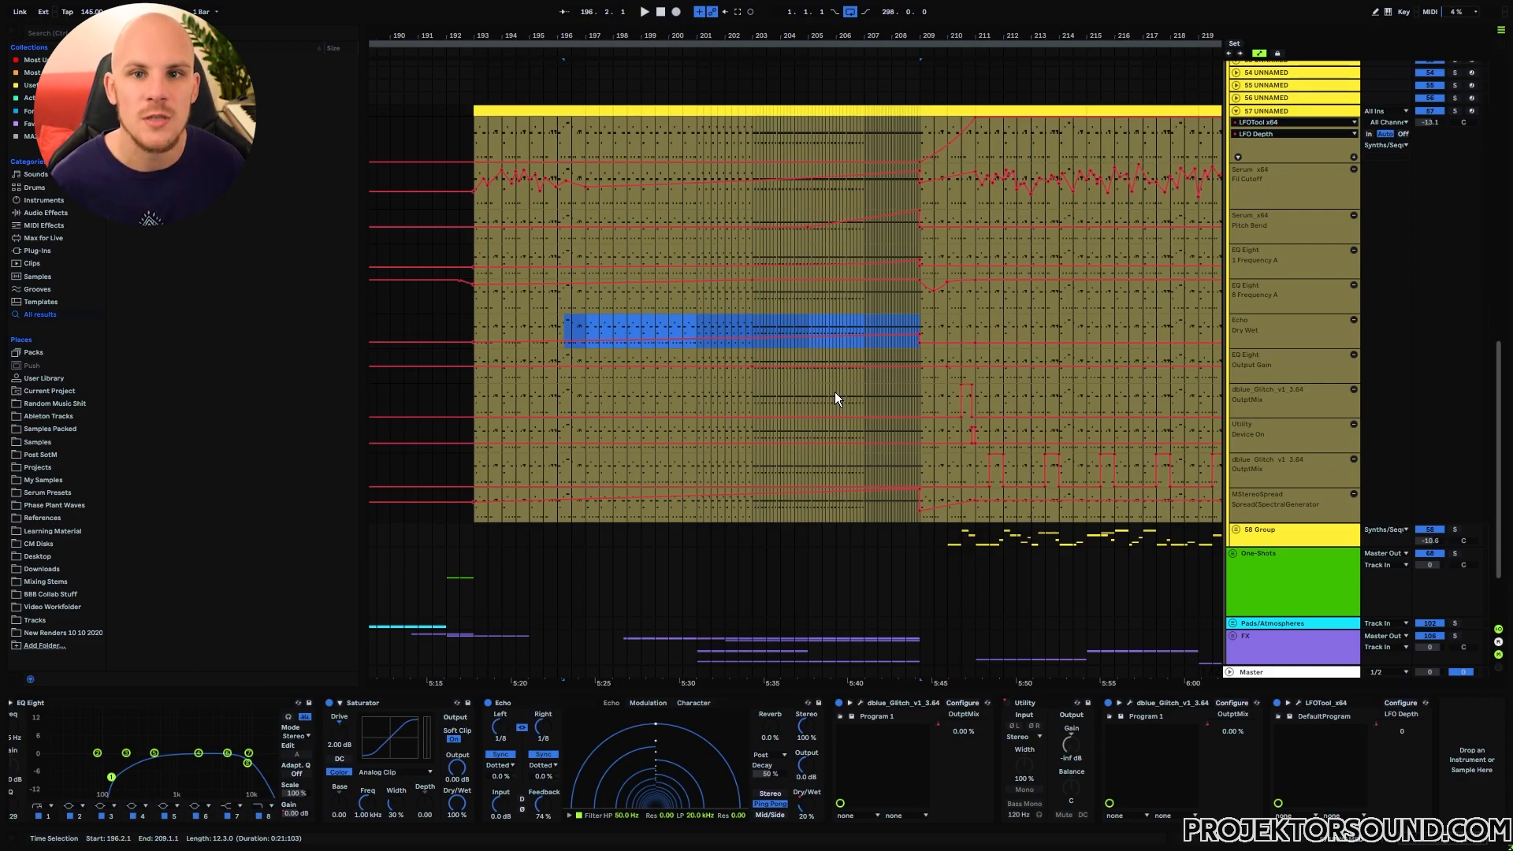
Step: Mark track 57's MStereoSpread automation from bar 193 to 209 and open the MStereoSpread plug-in window above the automation lanes
{"action": "left_click", "coordinate": [479, 514]}
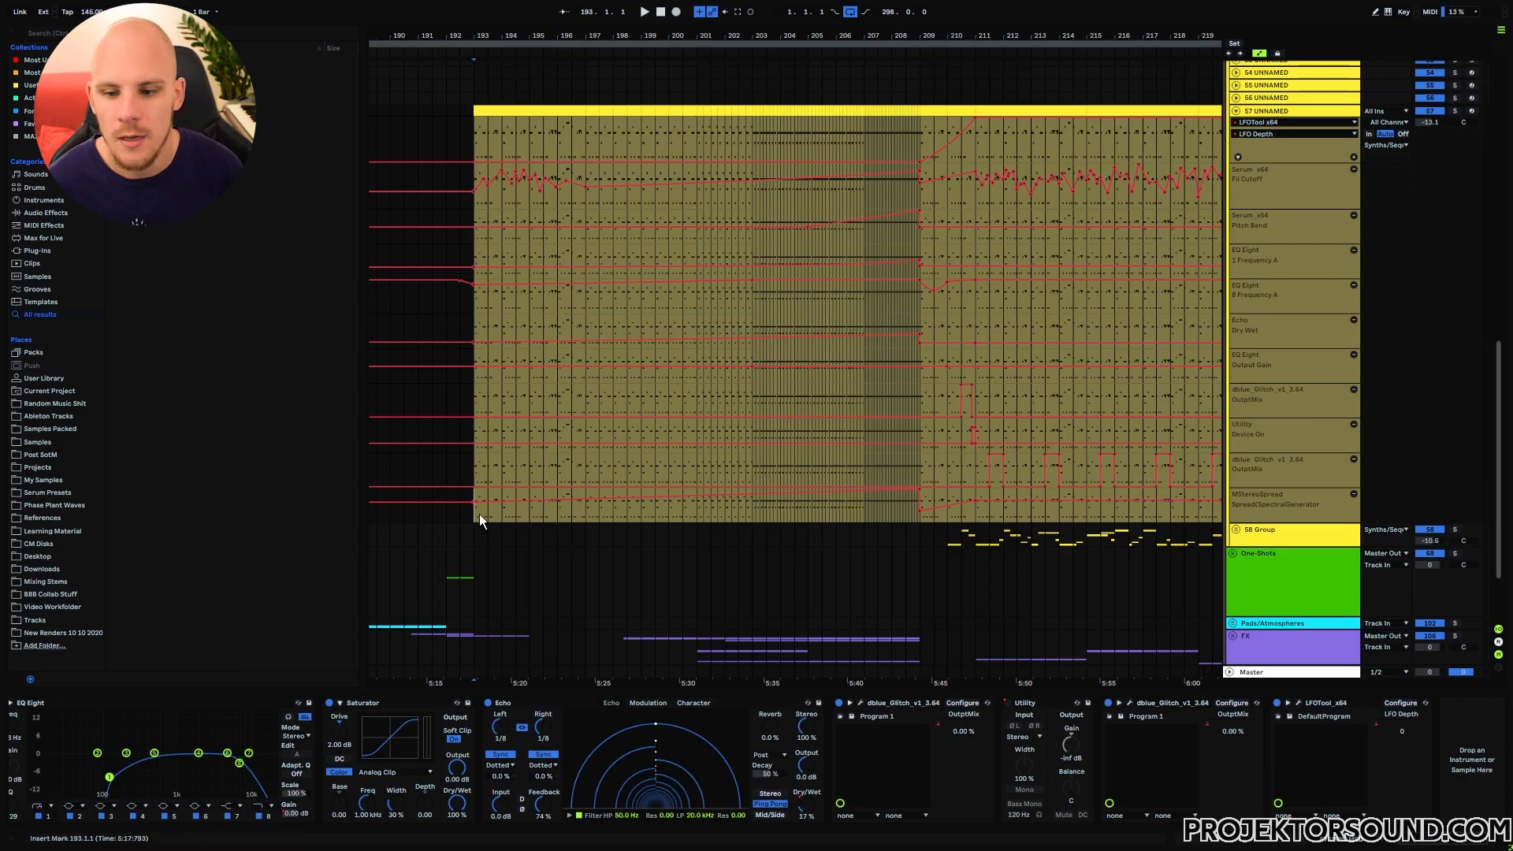
{"action": "left_click_drag", "start_coordinate": [476, 512], "coordinate": [916, 509]}
{"action": "left_click_drag", "start_coordinate": [1426, 843], "coordinate": [1367, 843]}
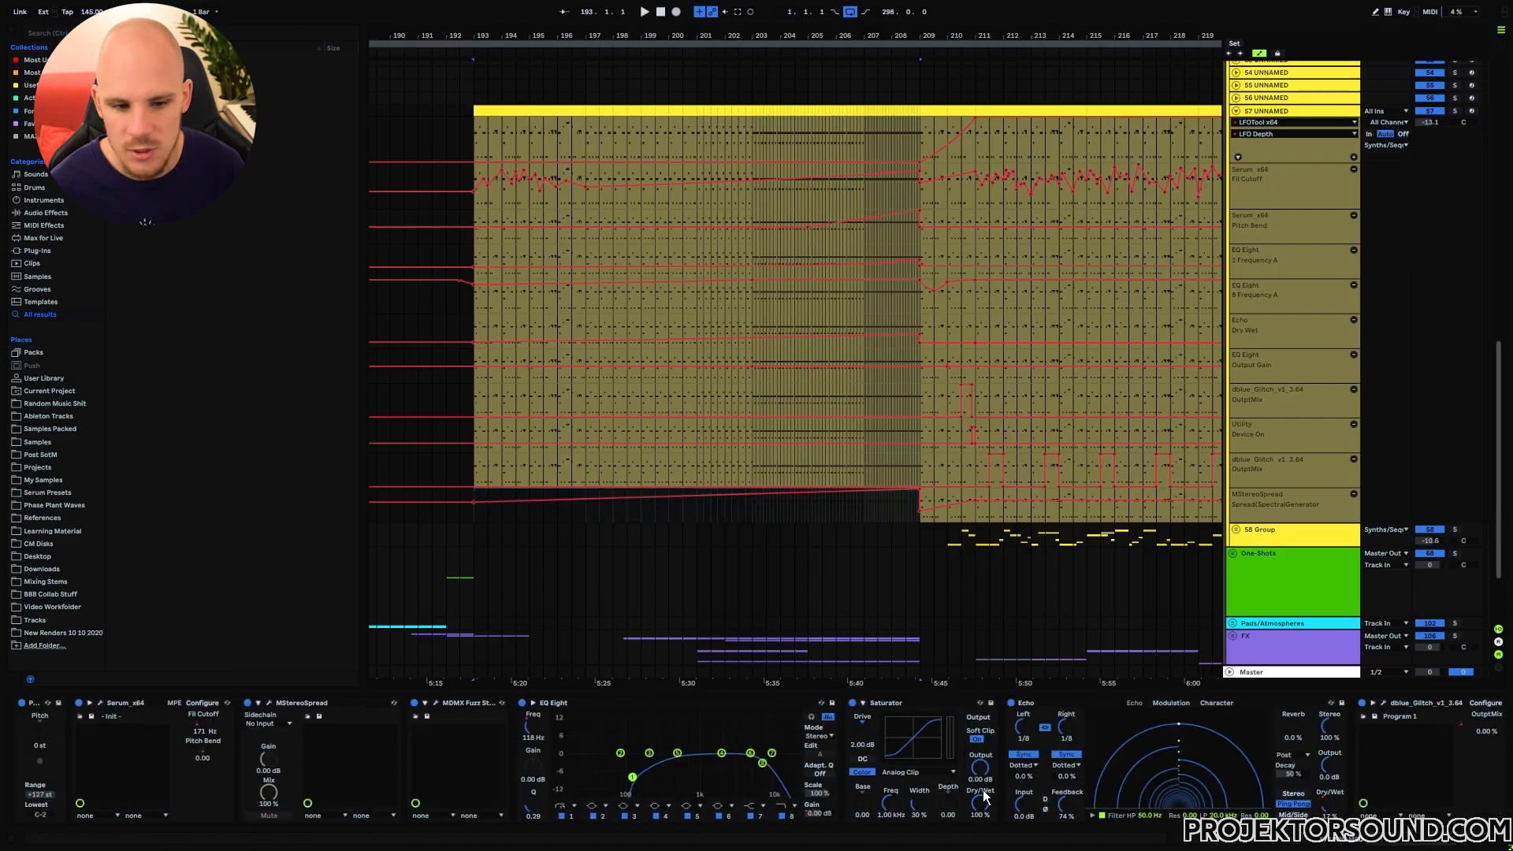
{"action": "left_click", "coordinate": [269, 702]}
{"action": "left_click_drag", "start_coordinate": [642, 226], "coordinate": [816, 62]}
Step: Select the MStereoSpread spread automation from 193.1.1 to 209.1.1 and the short ramp after bar 209, comparing them with the plug-in's Spread
{"action": "left_click", "coordinate": [489, 517]}
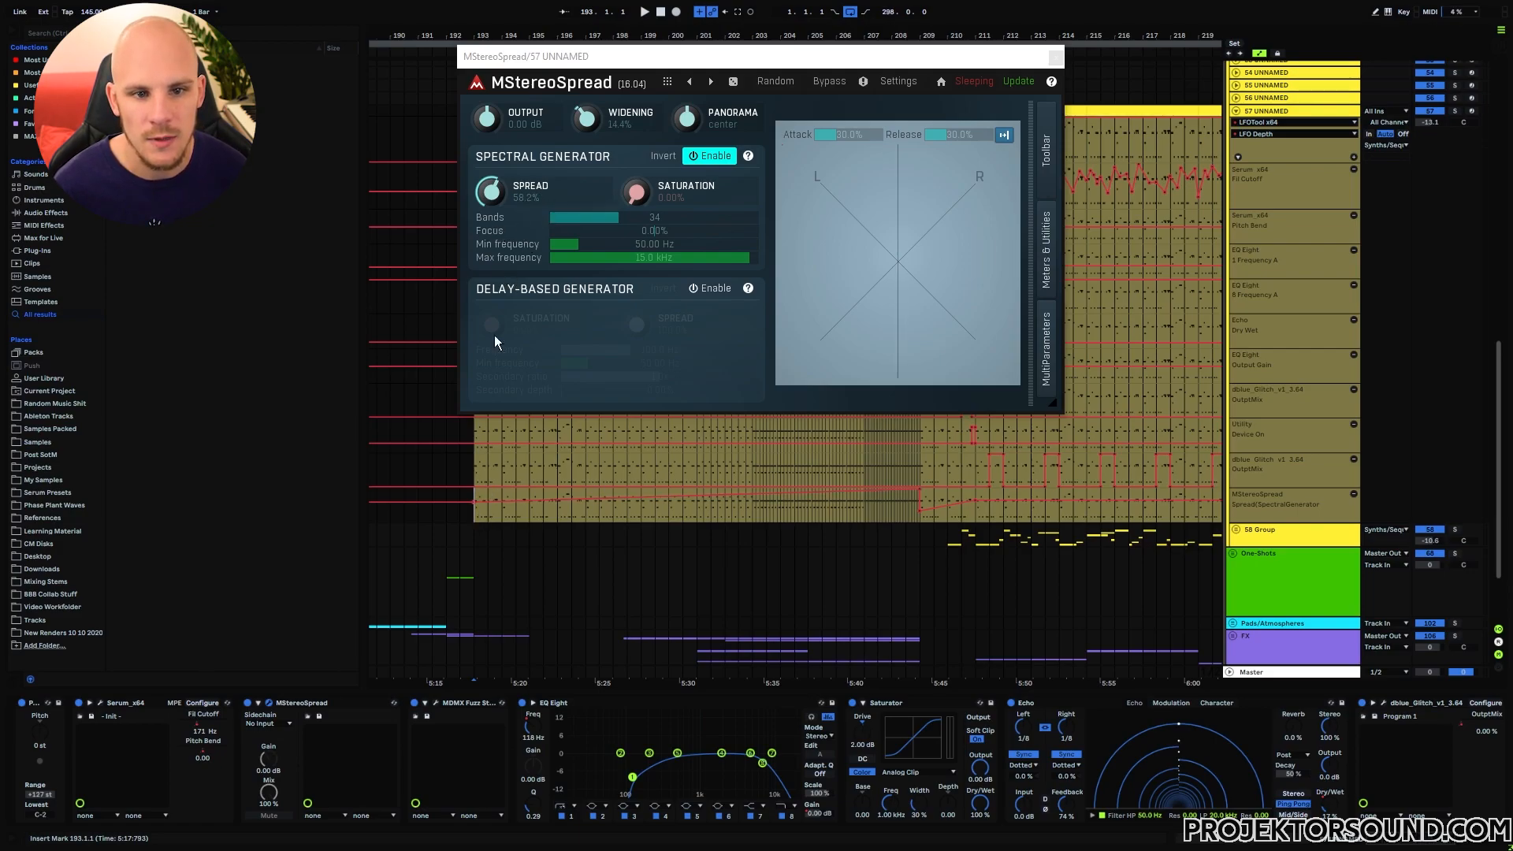
{"action": "left_click_drag", "start_coordinate": [475, 519], "coordinate": [914, 522]}
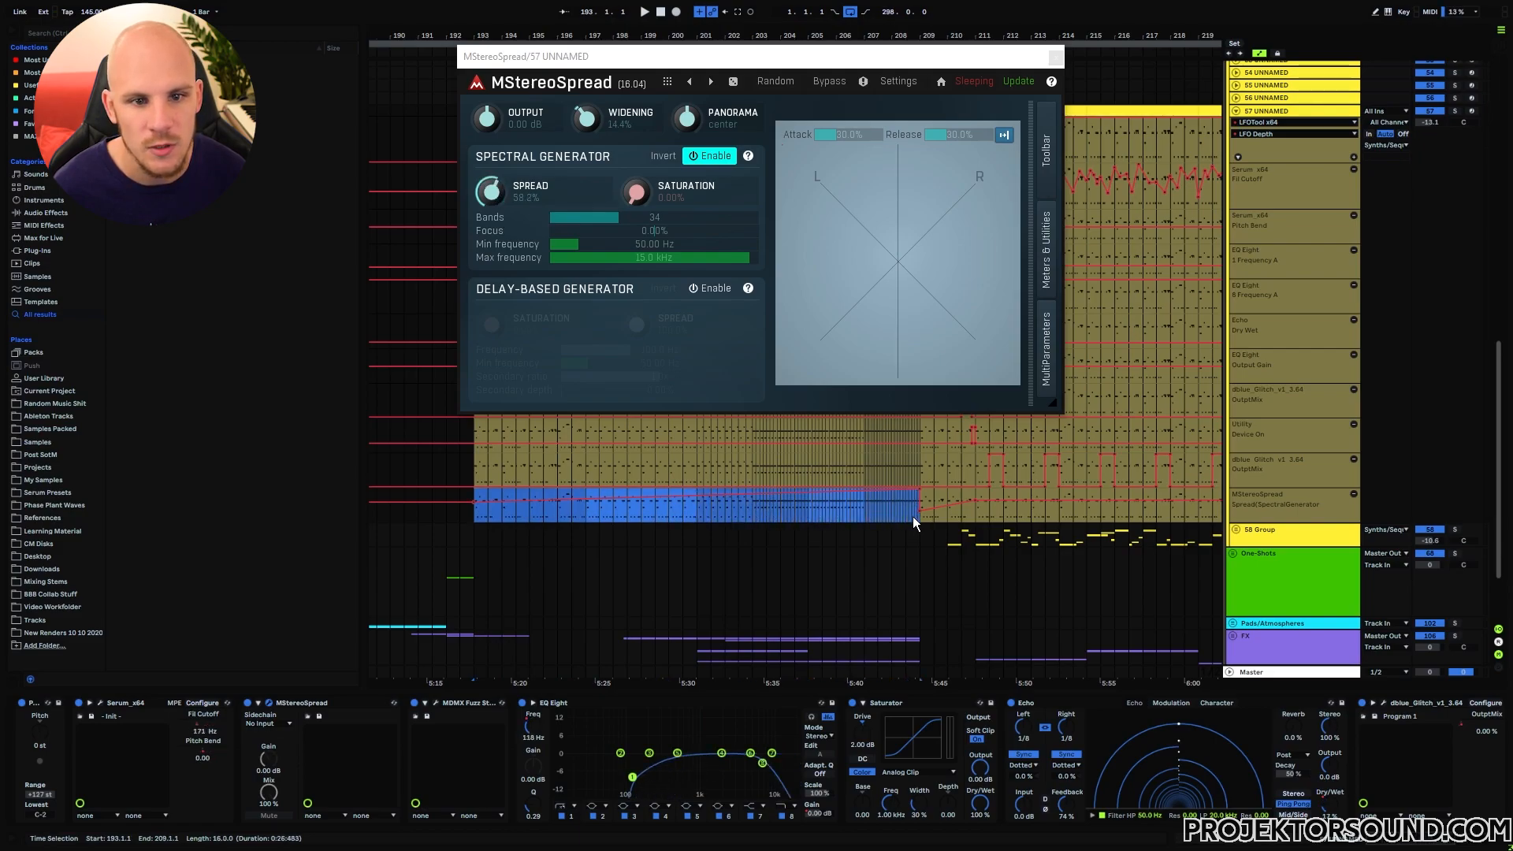
{"action": "left_click", "coordinate": [902, 523]}
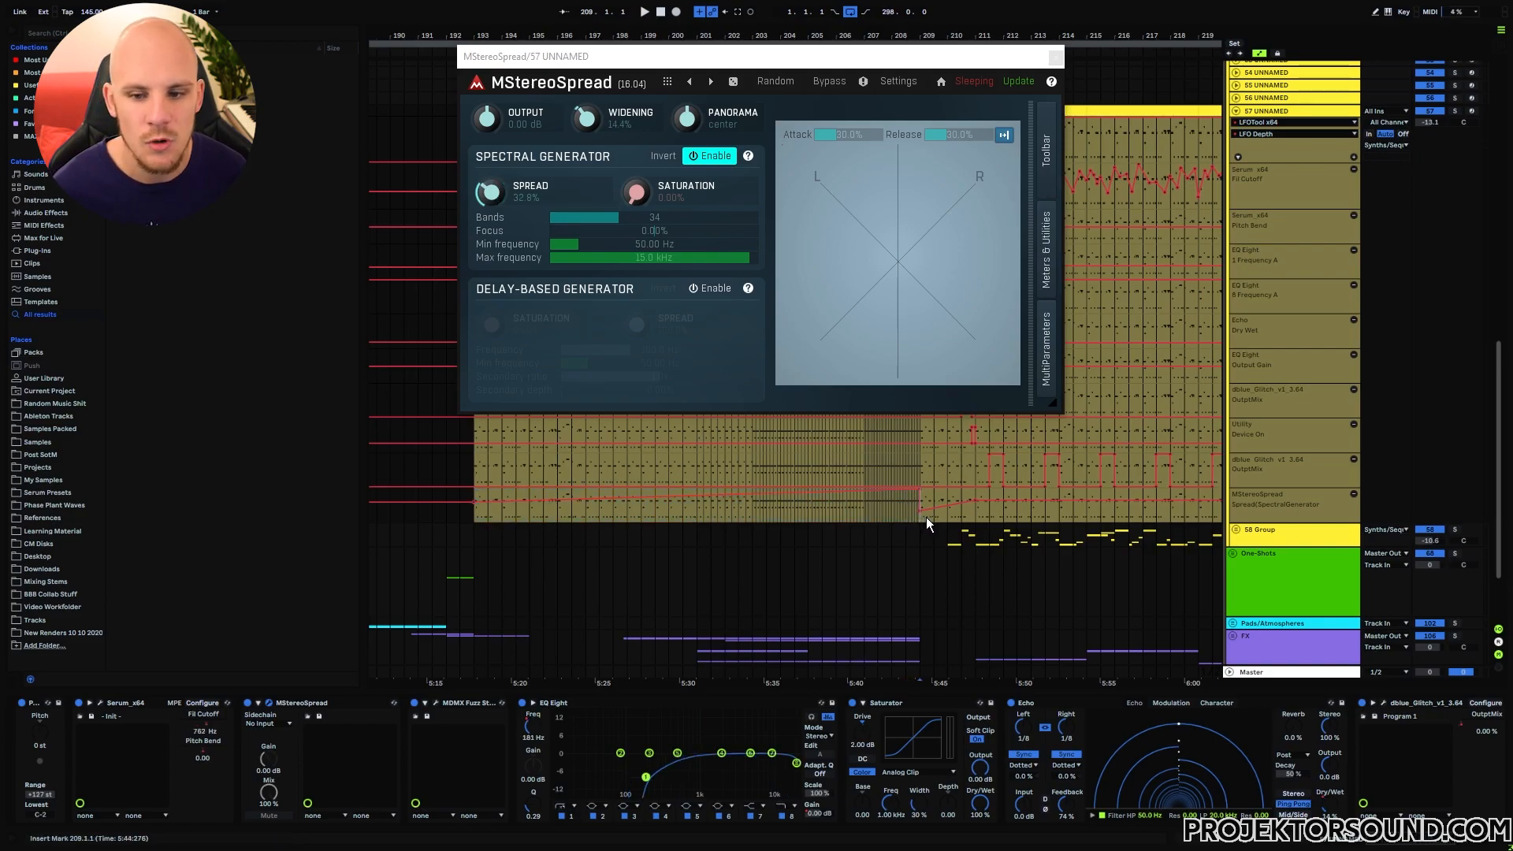
{"action": "left_click_drag", "start_coordinate": [923, 523], "coordinate": [975, 519]}
{"action": "left_click", "coordinate": [978, 517]}
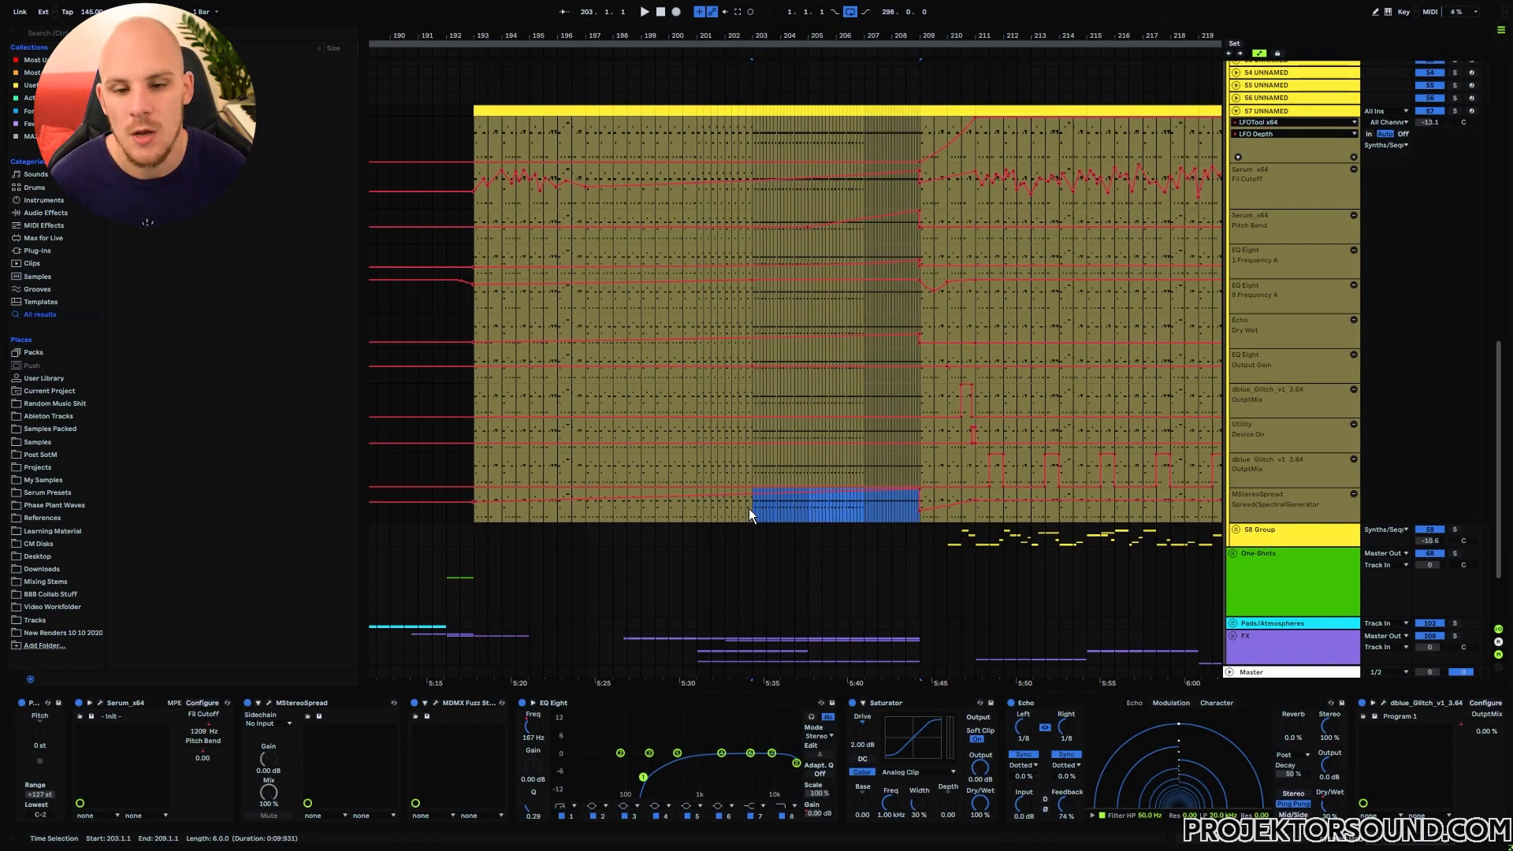
Step: Select the spread automation from 201.3.1 to 208.3.1 and from 209.1.1 to 211.1.1, and play the arrangement from 203.1.1
{"action": "left_click_drag", "start_coordinate": [713, 511], "coordinate": [803, 508]}
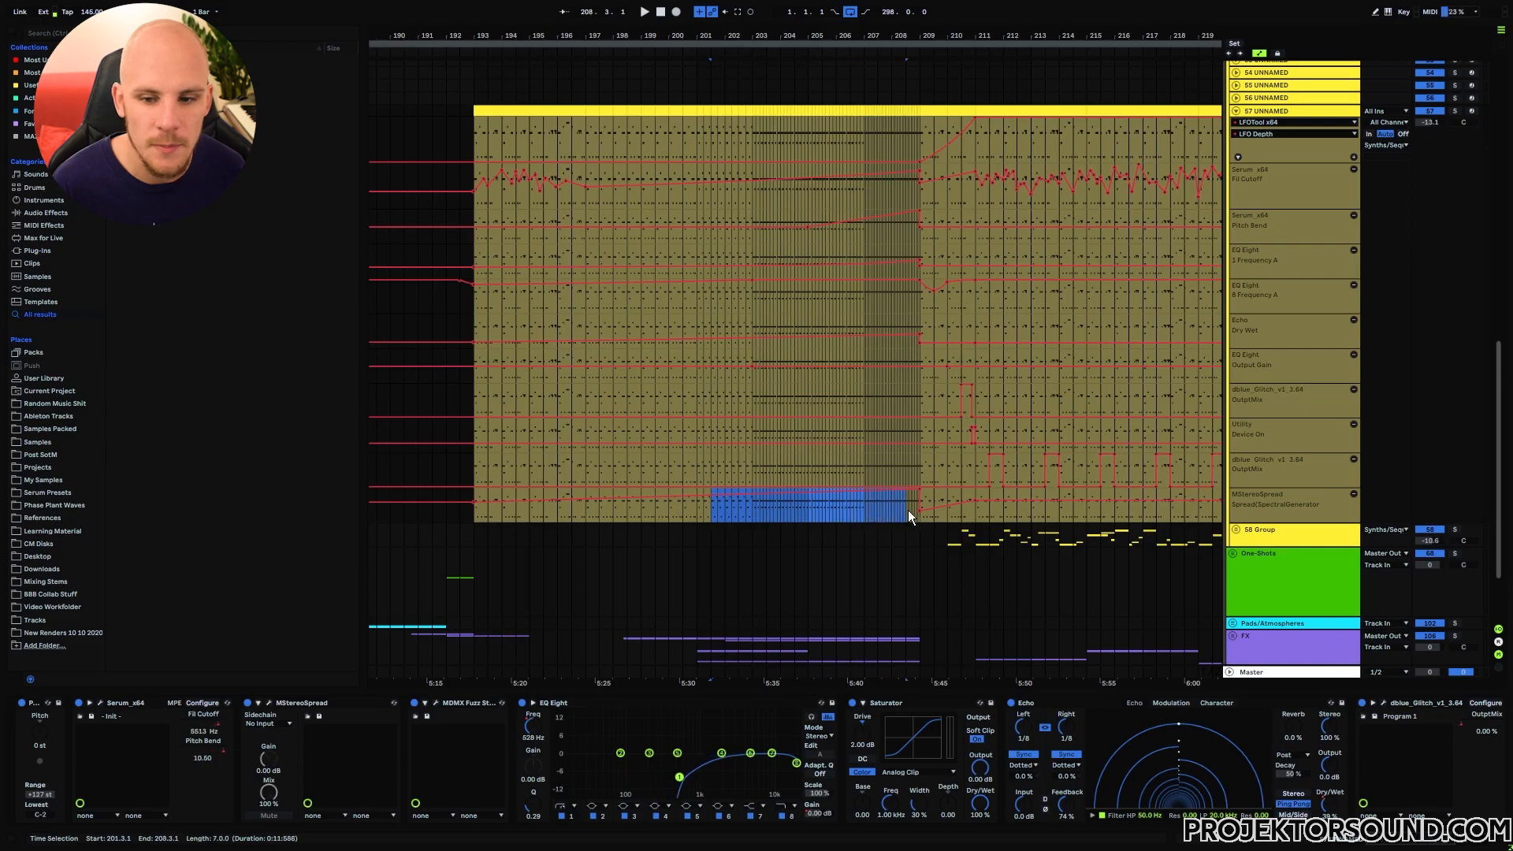
{"action": "left_click_drag", "start_coordinate": [920, 518], "coordinate": [958, 518]}
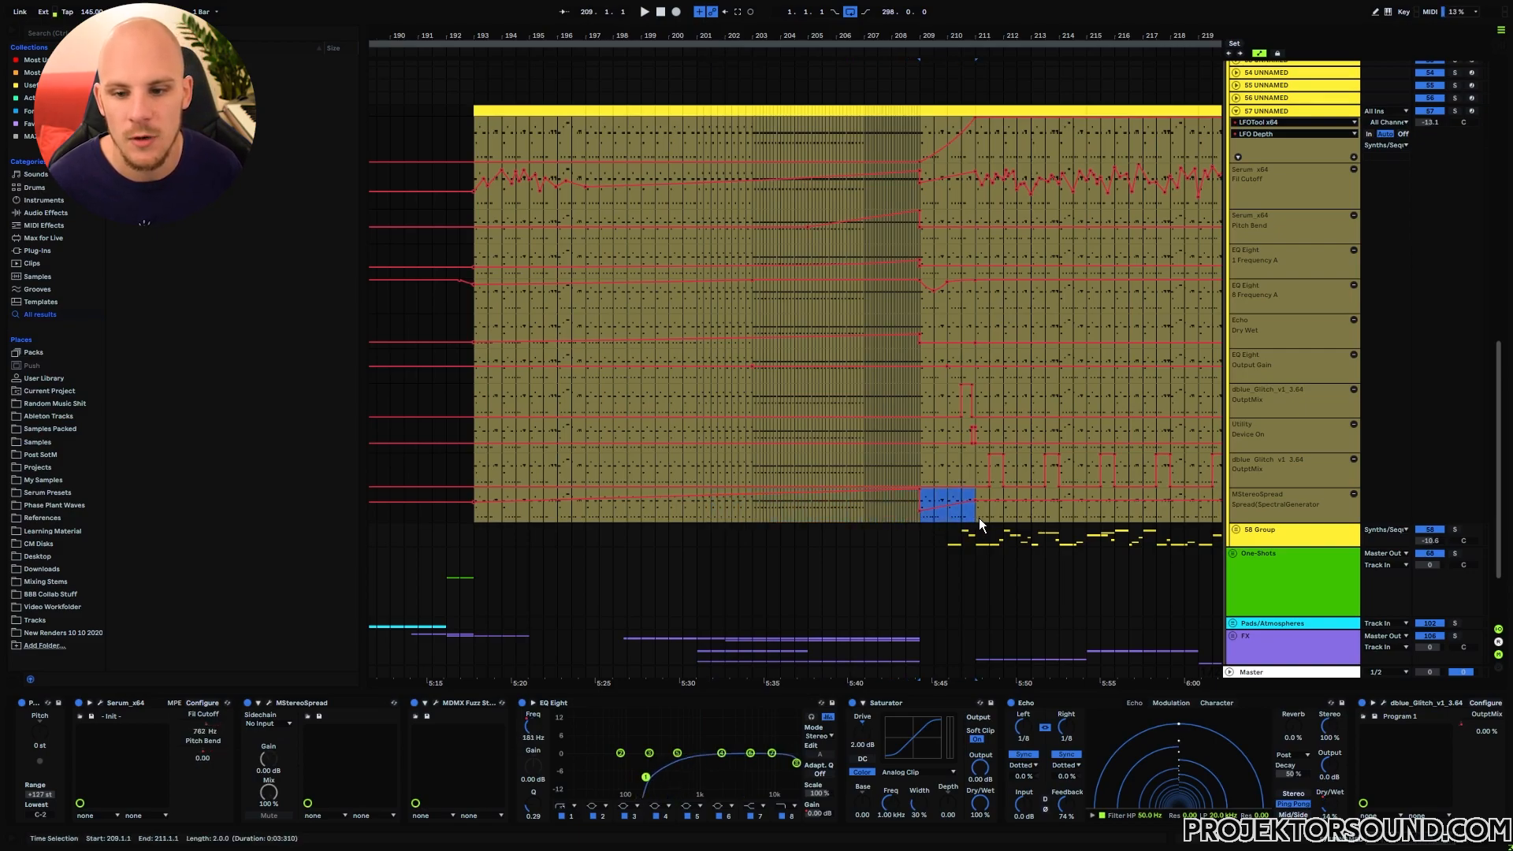
{"action": "left_click", "coordinate": [748, 509]}
{"action": "key", "text": "space"}
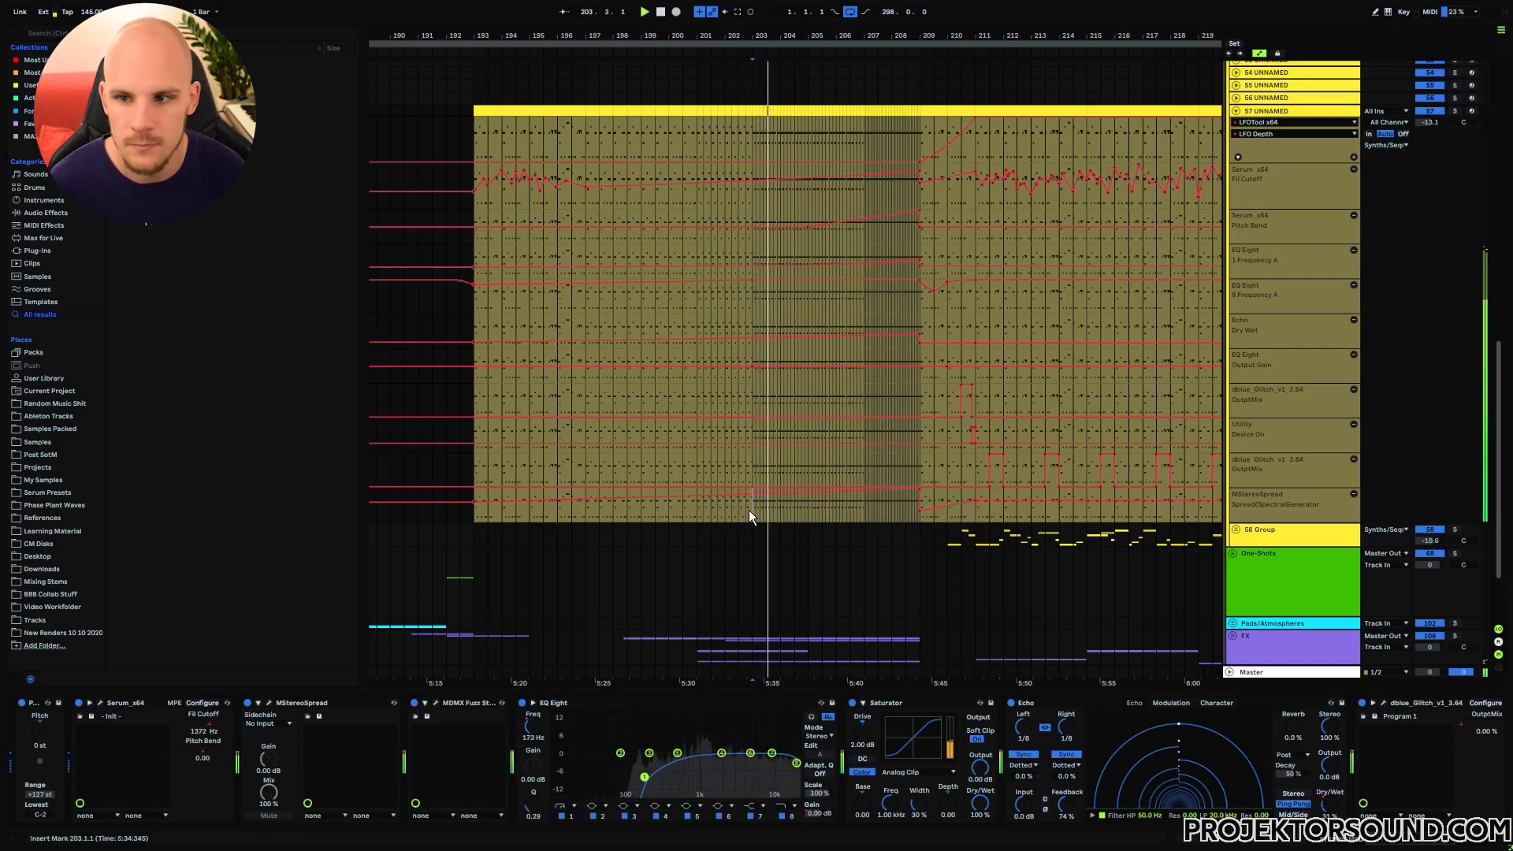